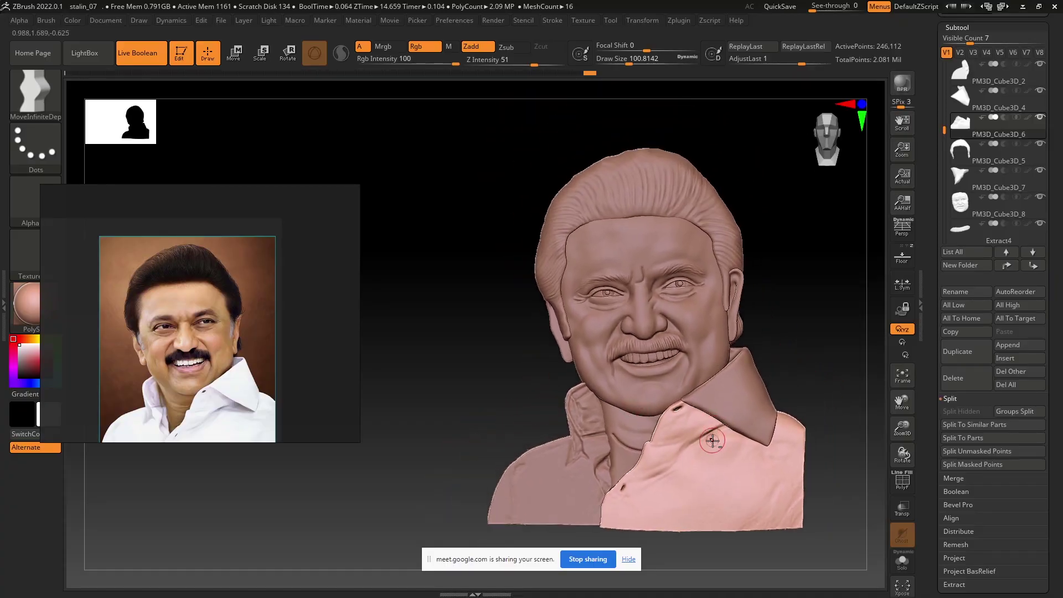
Step: Make the shirt subtool PM3D_Cube3D_6 active with the MoveInfiniteDepth brush at Draw Size about 167
right_click_drag(678, 447, 620, 386, "ctrl")
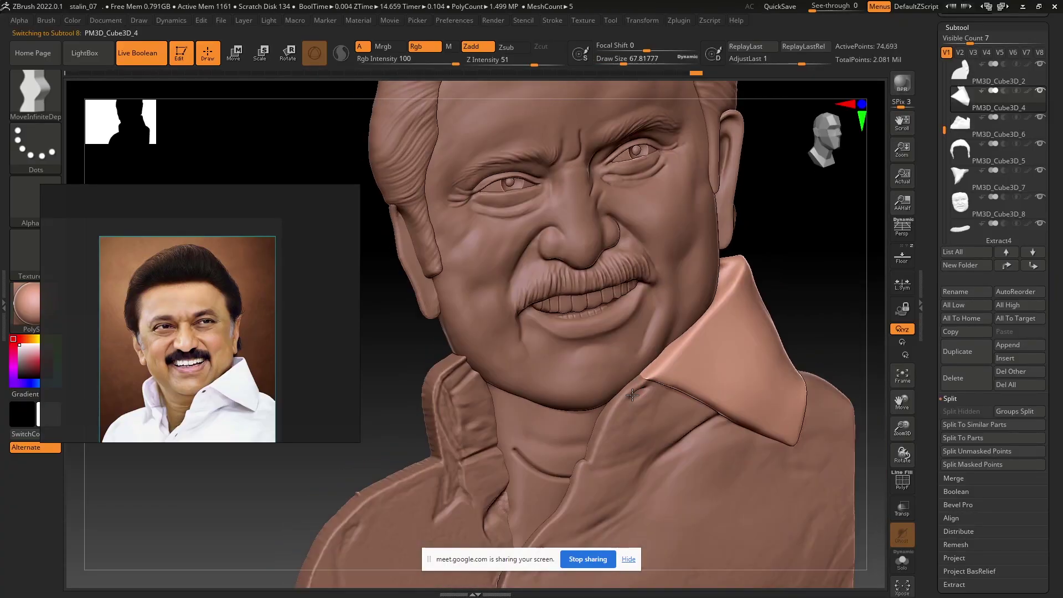
left_click(620, 387, "alt")
right_click_drag(663, 389, 619, 395, "alt")
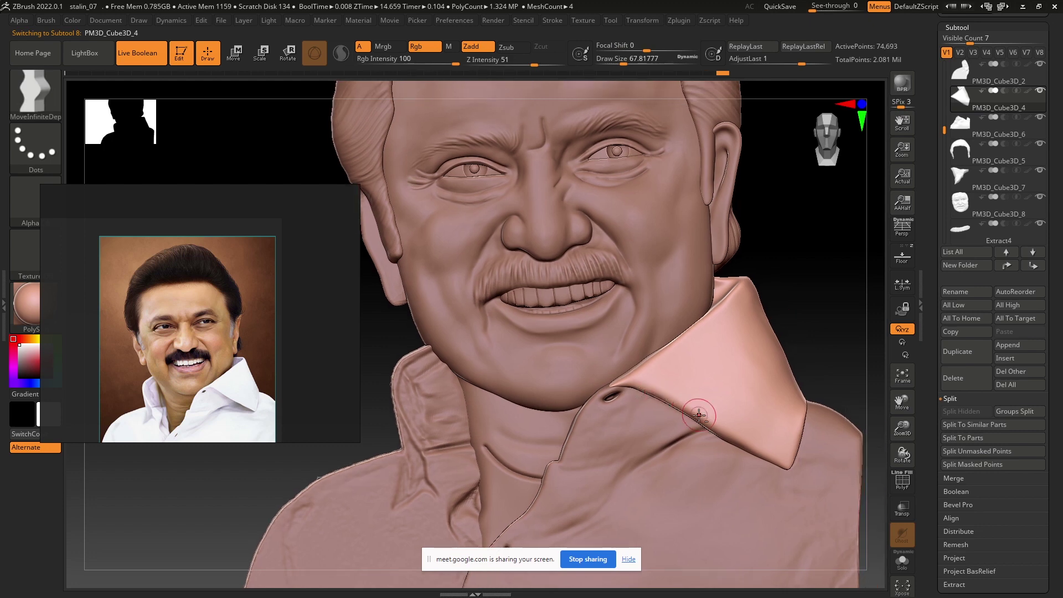
key("s")
left_click_drag(678, 440, 684, 440)
right_click_drag(683, 439, 691, 466)
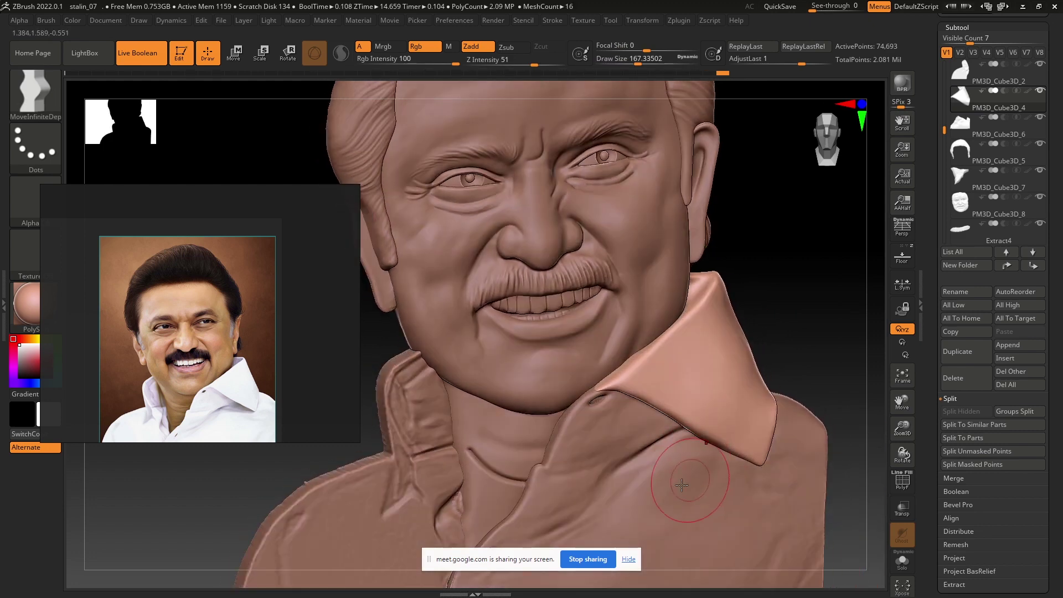
left_click(682, 486, "alt")
mouse_move(661, 503)
right_mouse_down()
mouse_move(610, 427)
mouse_move(572, 437)
mouse_move(777, 393)
right_mouse_up()
Step: Choose the TrimRect brush and cut off the bottom strip of the shirt
key("b")
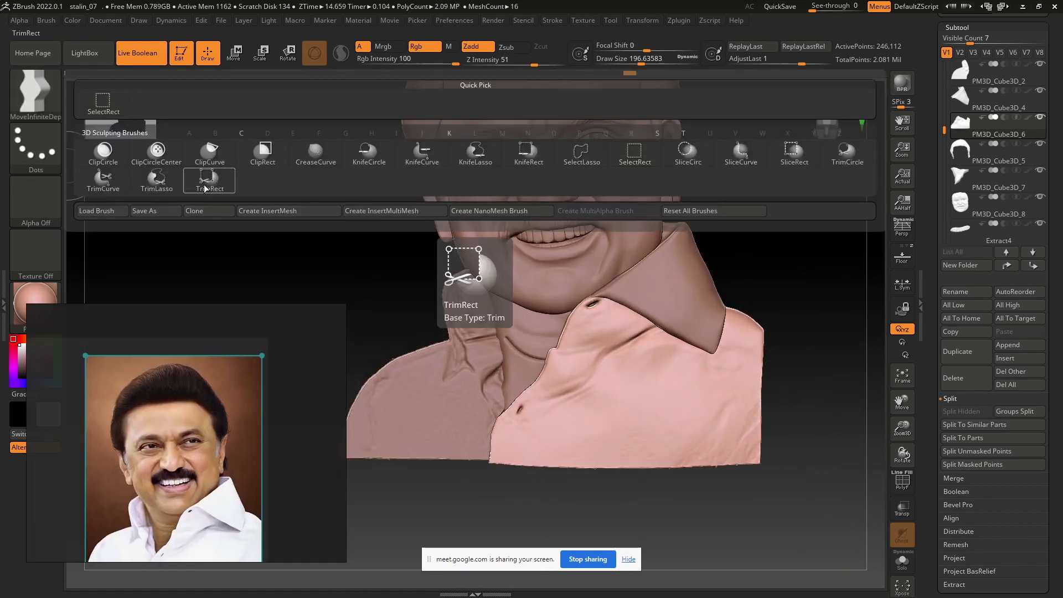
left_click(460, 175)
left_click_drag(800, 295, 758, 538, "ctrl+shift")
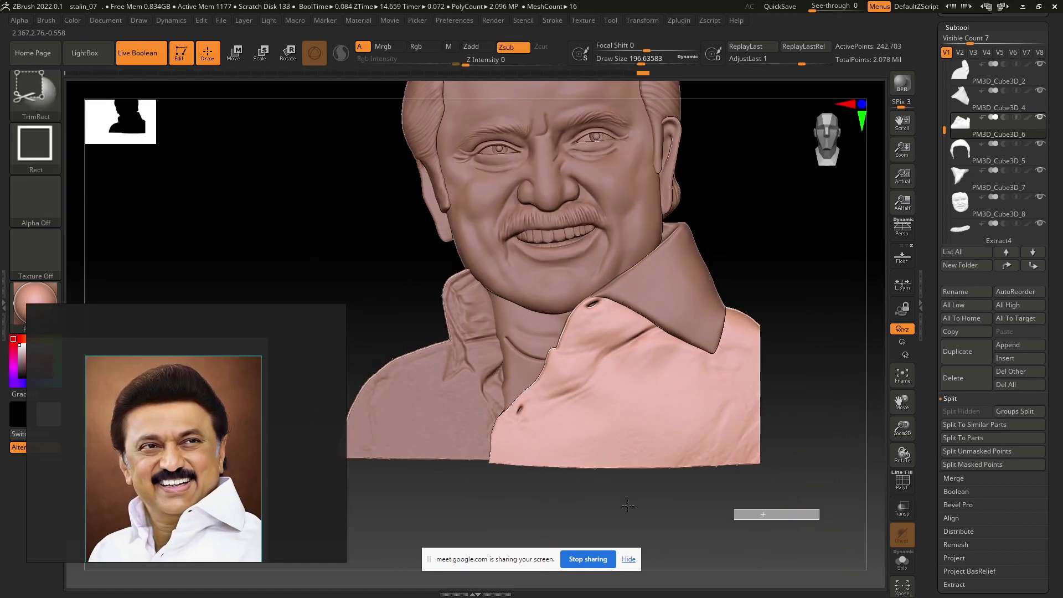
left_click_drag(628, 505, 444, 461, "ctrl+shift")
left_click_drag(607, 466, 607, 466, "ctrl+shift")
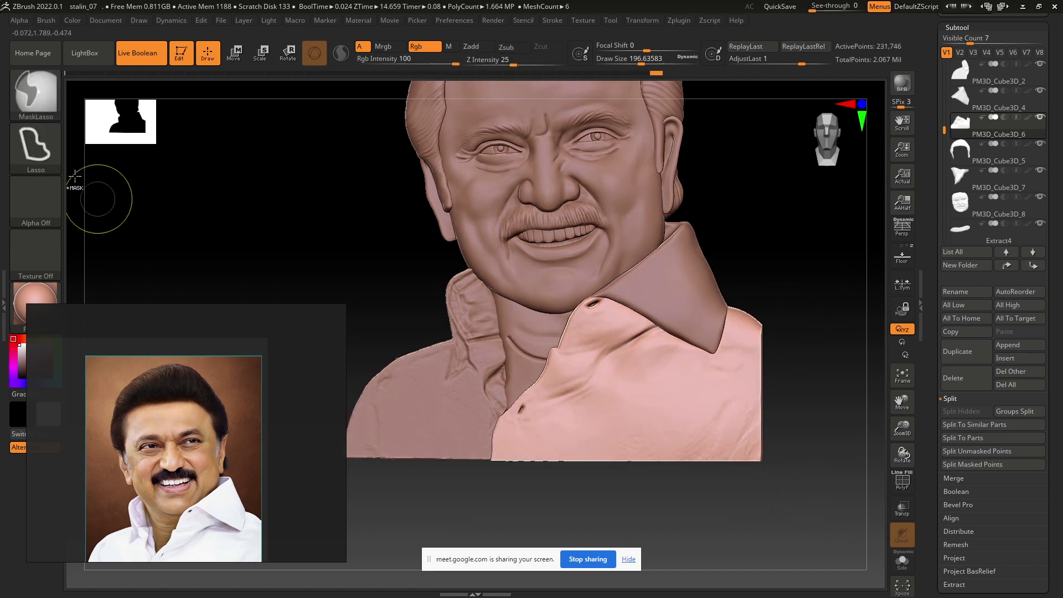
Step: Trim the shirt's right and bottom edges straight with rectangular cuts
left_click(35, 91, "ctrl+shift")
left_click_drag(760, 304, 806, 500, "ctrl+shift")
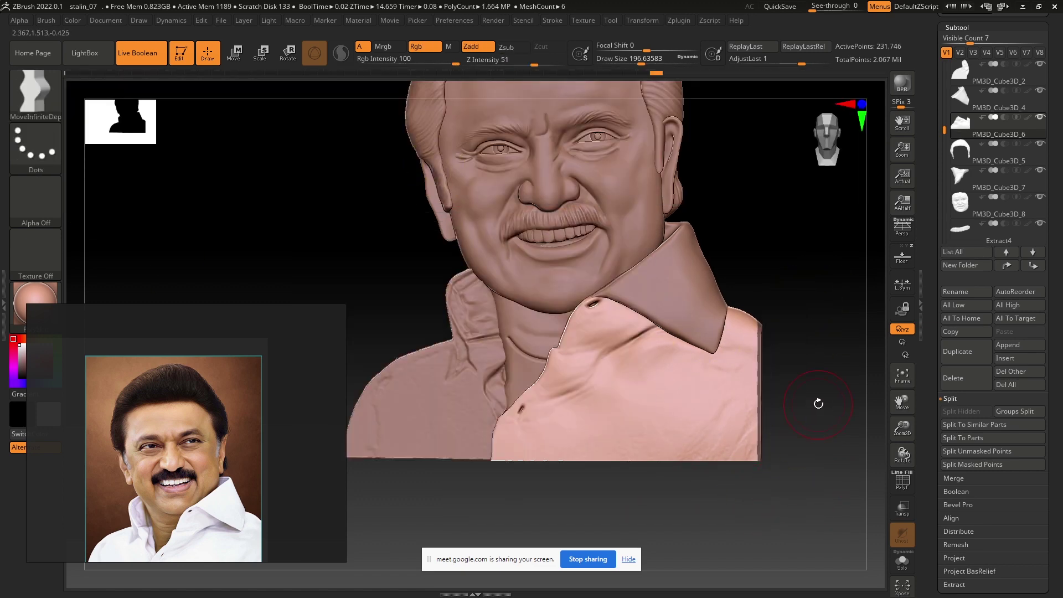
key("ctrl")
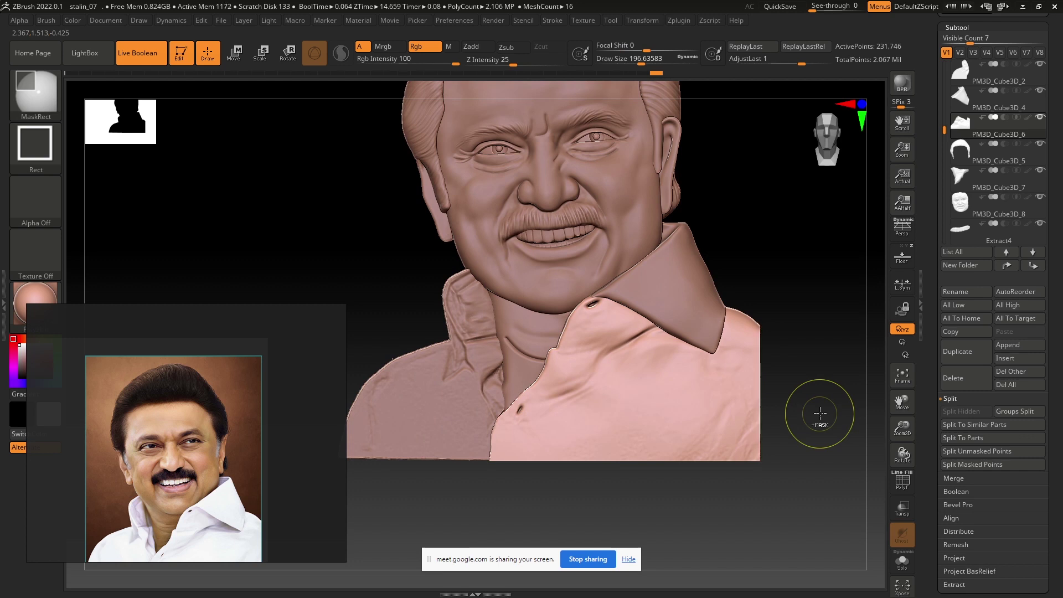
mouse_move(798, 296)
left_mouse_down("ctrl+shift")
mouse_move(758, 510)
mouse_move(473, 468)
left_mouse_up("ctrl+shift")
left_click_drag(815, 283, 759, 515, "ctrl+shift")
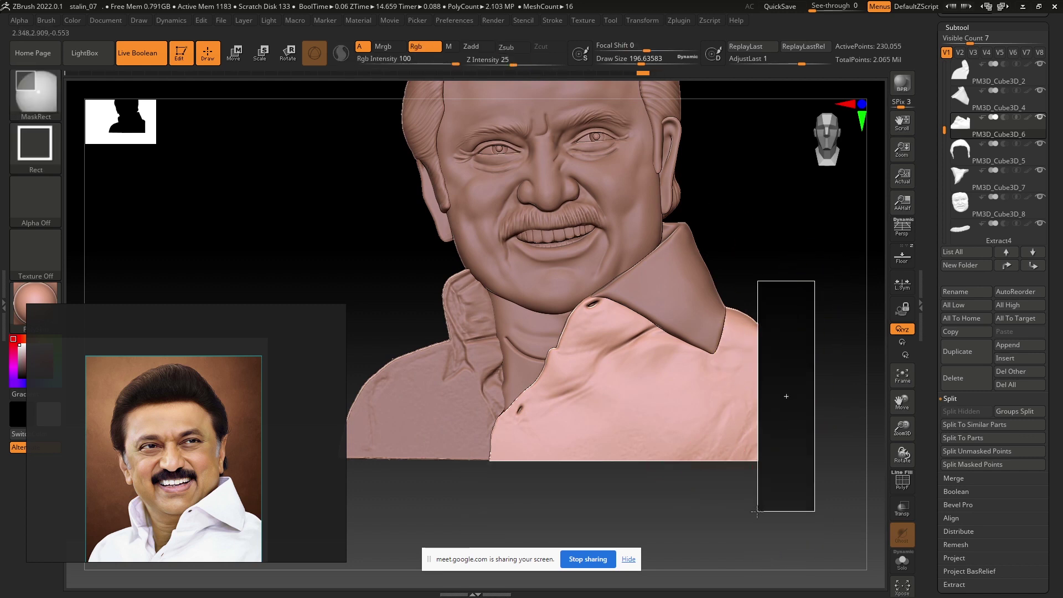
Step: Place the move gizmo on the shirt's right edge with the floor grid on
key("w")
key("shift+p")
left_click(755, 380)
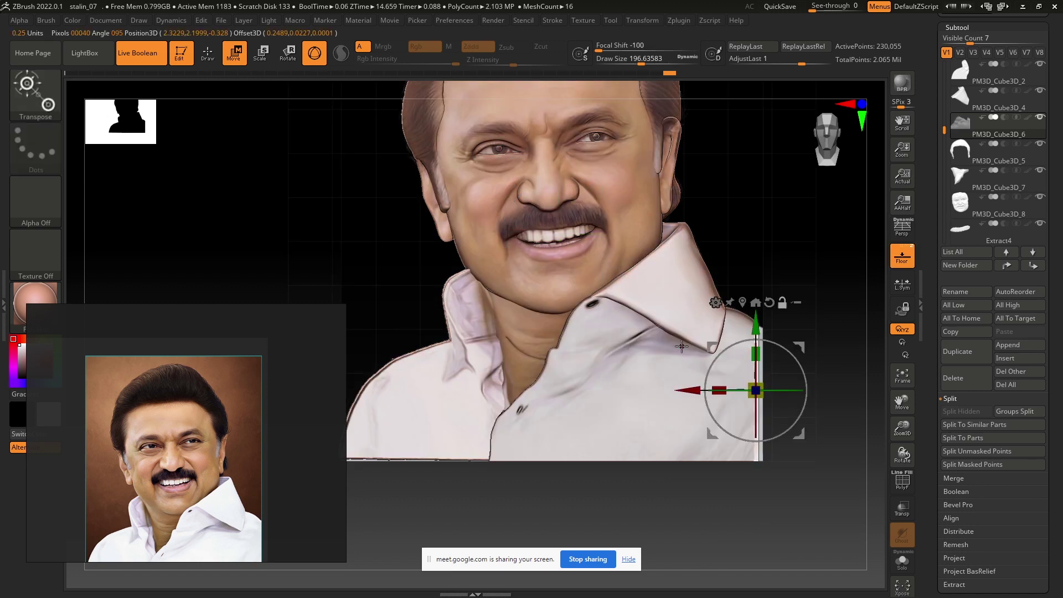
scroll(755, 380, "up", 5)
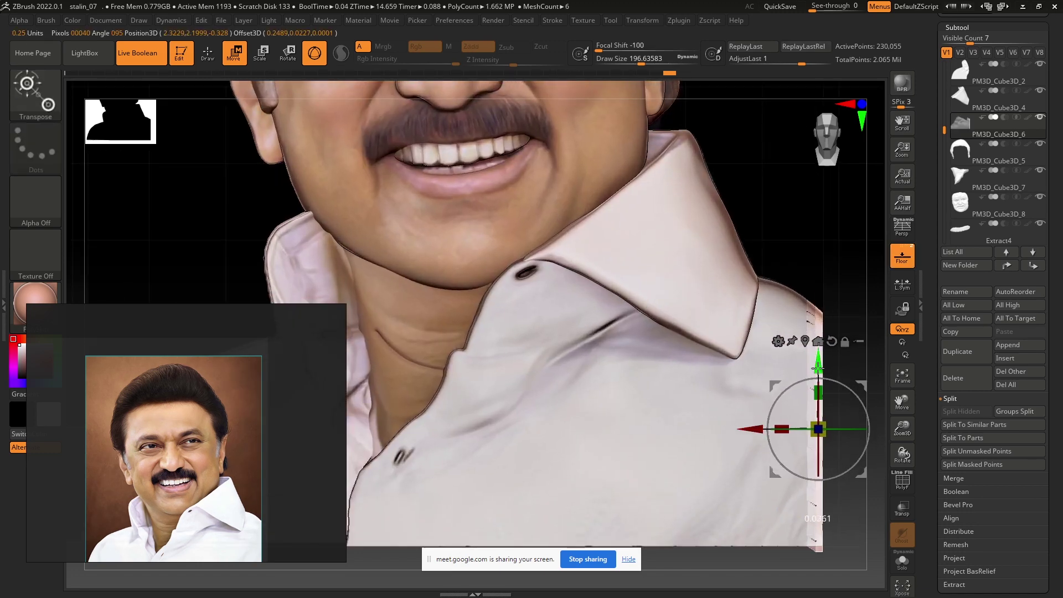
scroll(818, 368, "down", 3)
Step: Return to sculpting and trim the bust's bottom edge flat with TrimRect
key("f")
key("q")
key("shift+p")
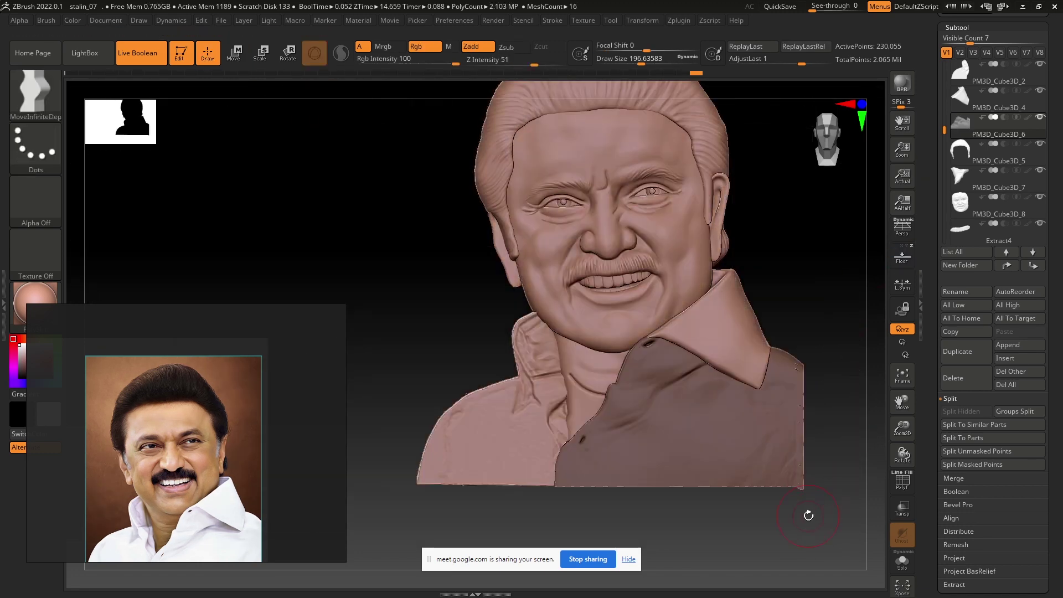
left_click_drag(809, 516, 766, 473, "alt")
left_click_drag(824, 522, 460, 444, "ctrl+shift")
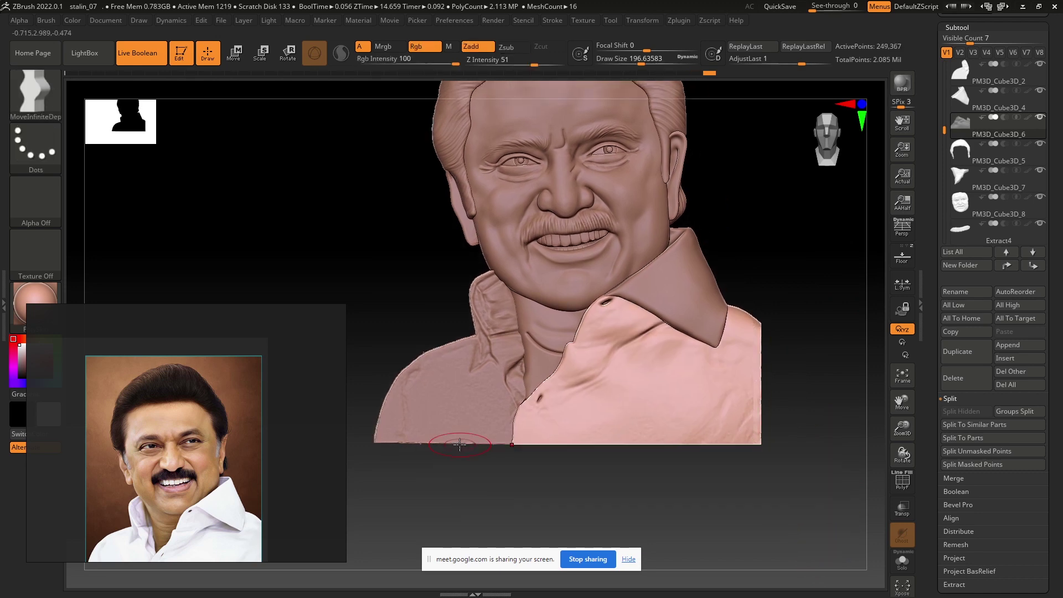
Step: Orbit and zoom around the bust from three-quarter and side views
scroll(722, 430, "down", 2)
scroll(676, 350, "up", 3)
scroll(582, 446, "up", 2)
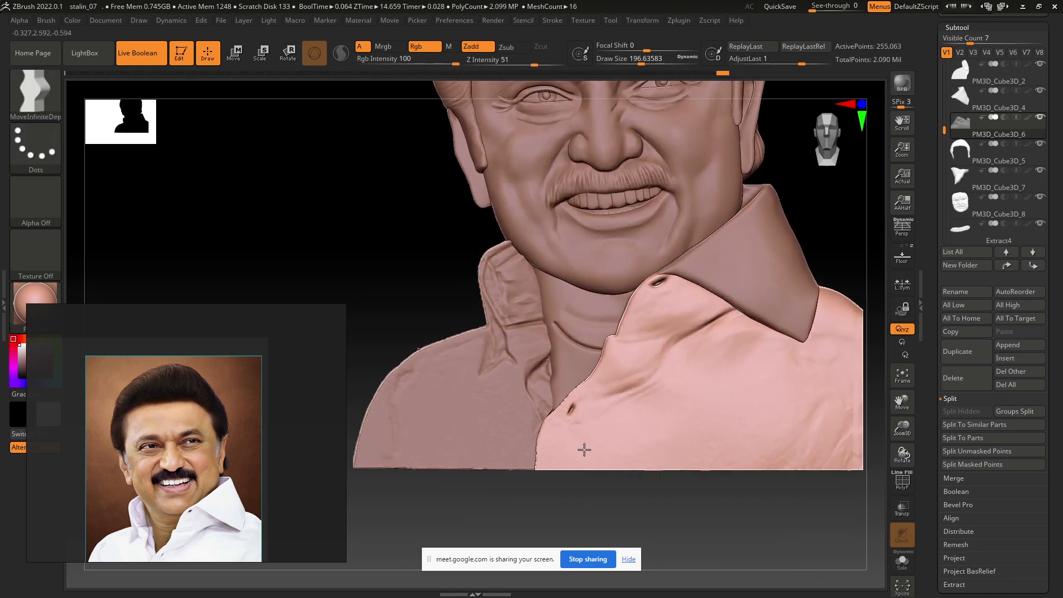
scroll(541, 419, "up", 2)
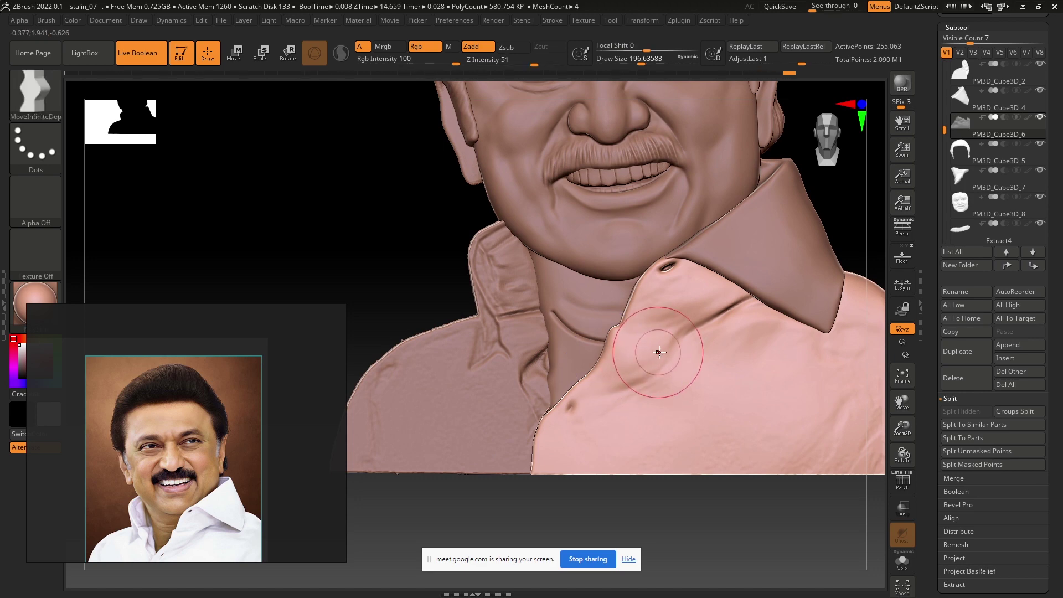
scroll(659, 353, "down", 1)
right_click_drag(677, 380, 676, 401)
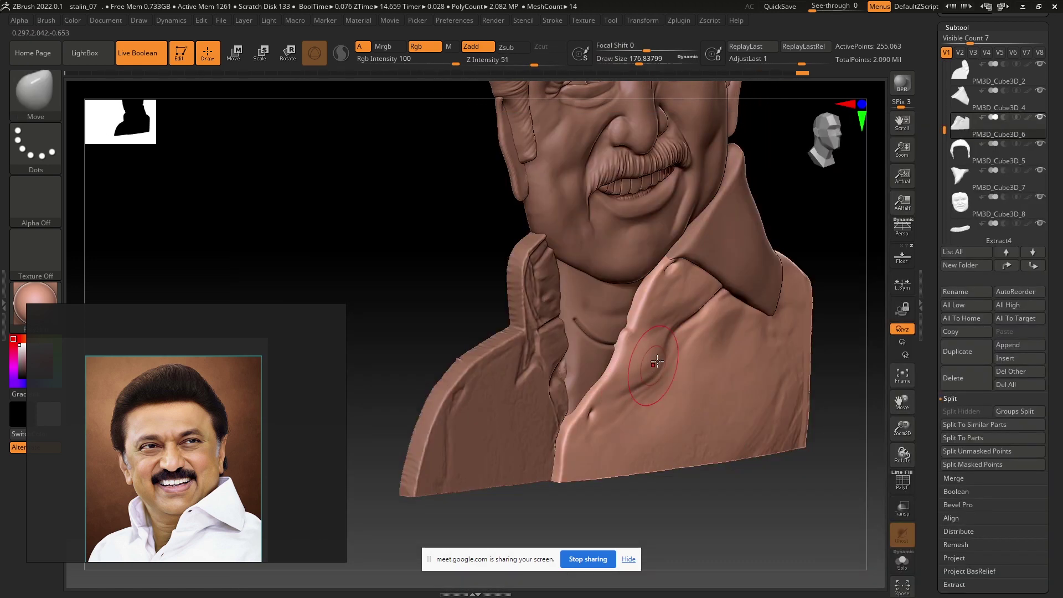
scroll(688, 312, "up", 2)
scroll(664, 299, "down", 2)
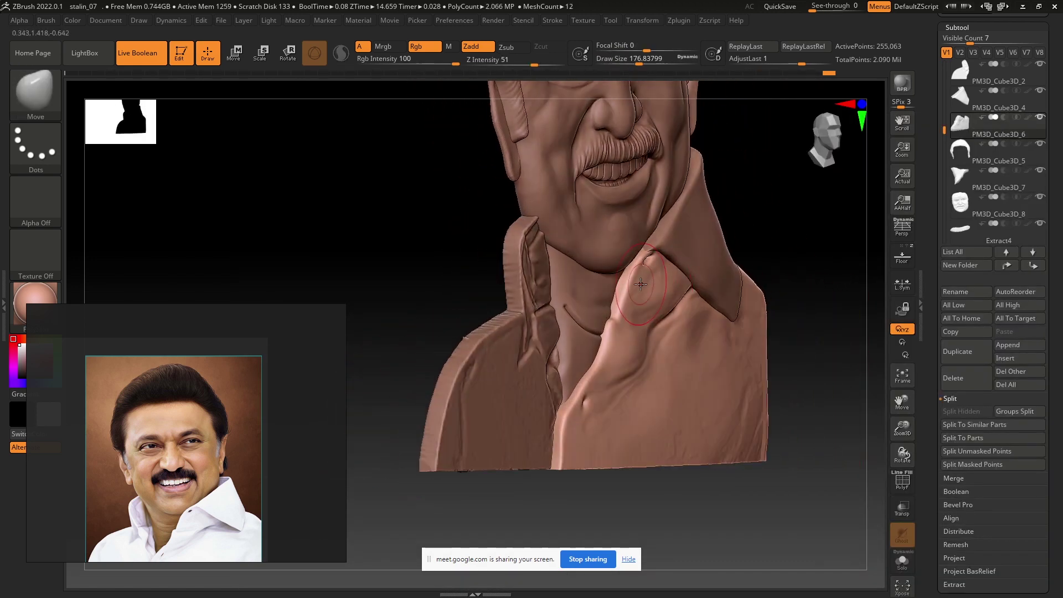
right_click_drag(664, 299, 651, 296)
Step: Cycle through the head and shirt subtools, ending with collar piece PM3D_Cube3D_2 active
left_click(678, 251, "alt")
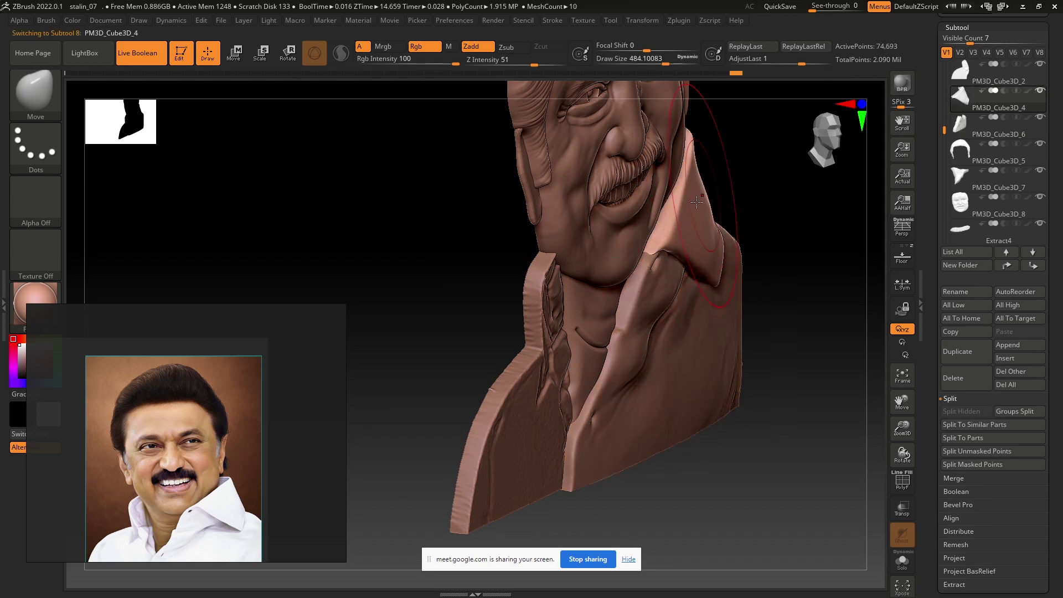
mouse_move(697, 203)
right_mouse_down()
mouse_move(670, 238)
mouse_move(687, 333)
mouse_move(714, 332)
mouse_move(723, 352)
mouse_move(645, 302)
right_mouse_up()
left_click(688, 373, "alt")
mouse_move(687, 352)
right_mouse_down()
mouse_move(637, 373)
mouse_move(720, 382)
right_mouse_up()
left_click(765, 388, "alt")
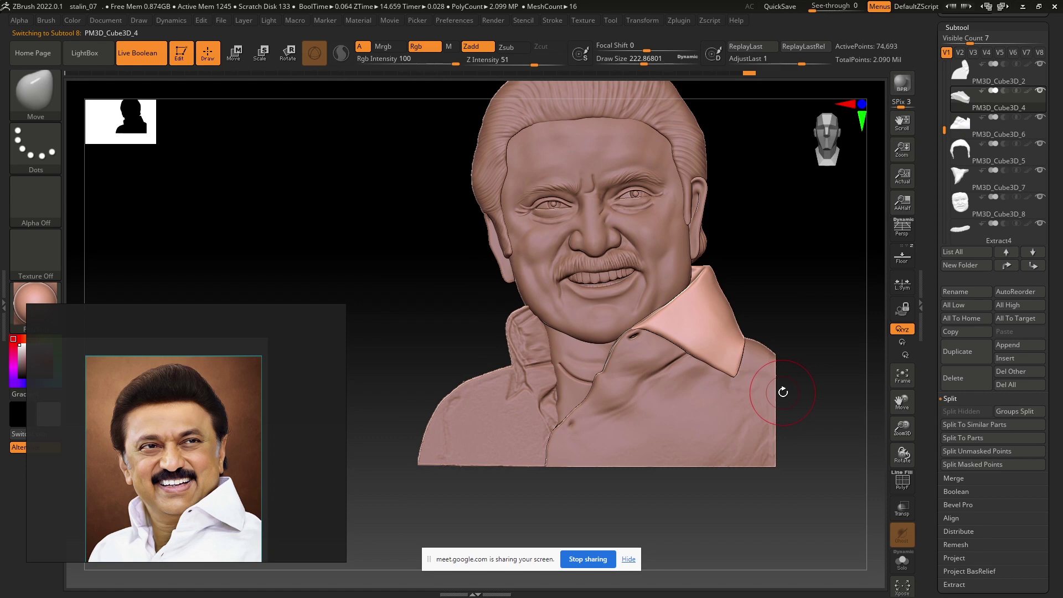
left_click(461, 433, "alt")
Step: Solo the collar piece and flatten its lower and thick edges with the dynamic trim brush
right_click_drag(482, 437, 507, 415)
left_click(912, 572)
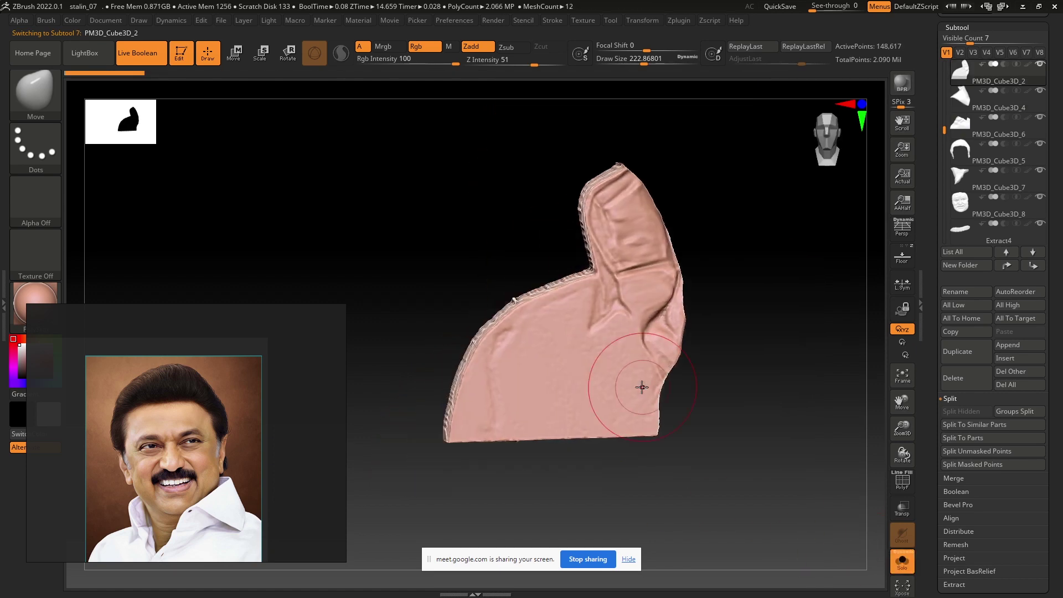
right_click_drag(642, 385, 766, 494)
key("b")
key("t")
key("d")
right_click_drag(453, 425, 427, 450)
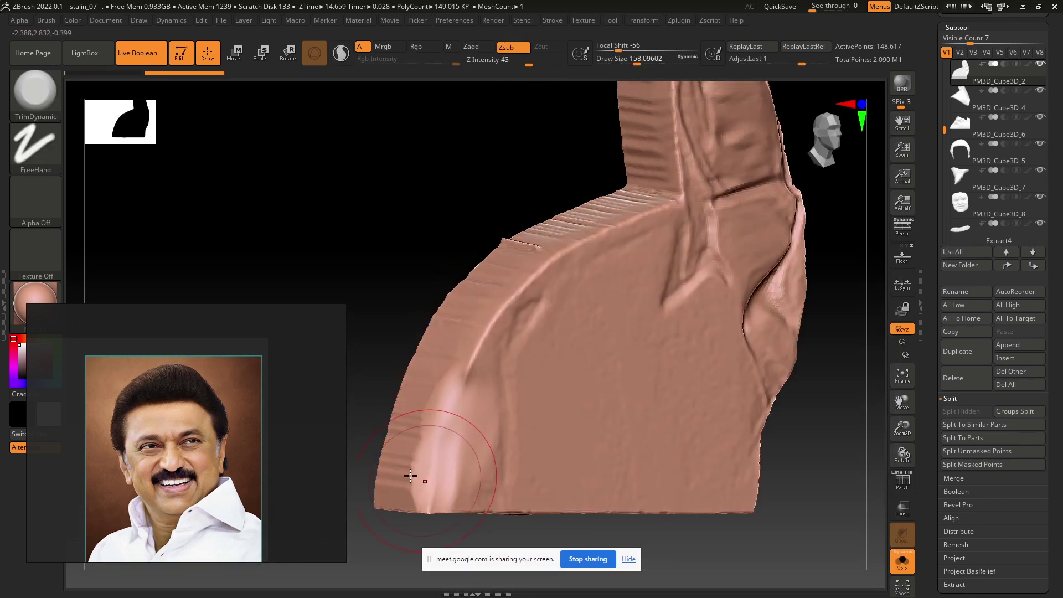
left_click_drag(429, 446, 451, 349)
mouse_move(451, 349)
right_mouse_down()
mouse_move(510, 328)
mouse_move(441, 376)
right_mouse_up()
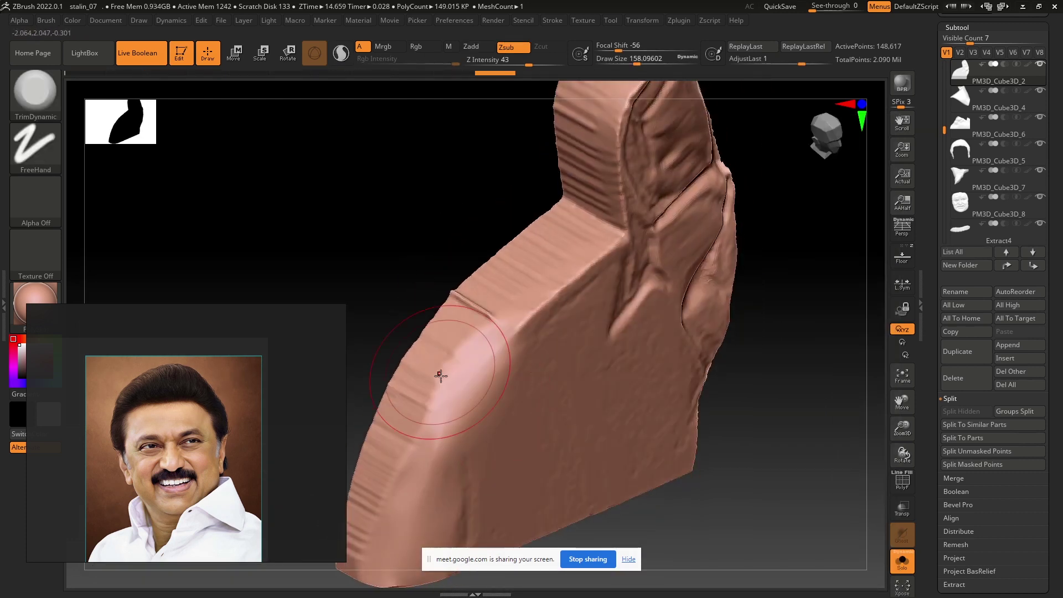
left_click_drag(482, 328, 423, 387)
mouse_move(423, 387)
right_mouse_down()
mouse_move(598, 324)
mouse_move(646, 324)
right_mouse_up()
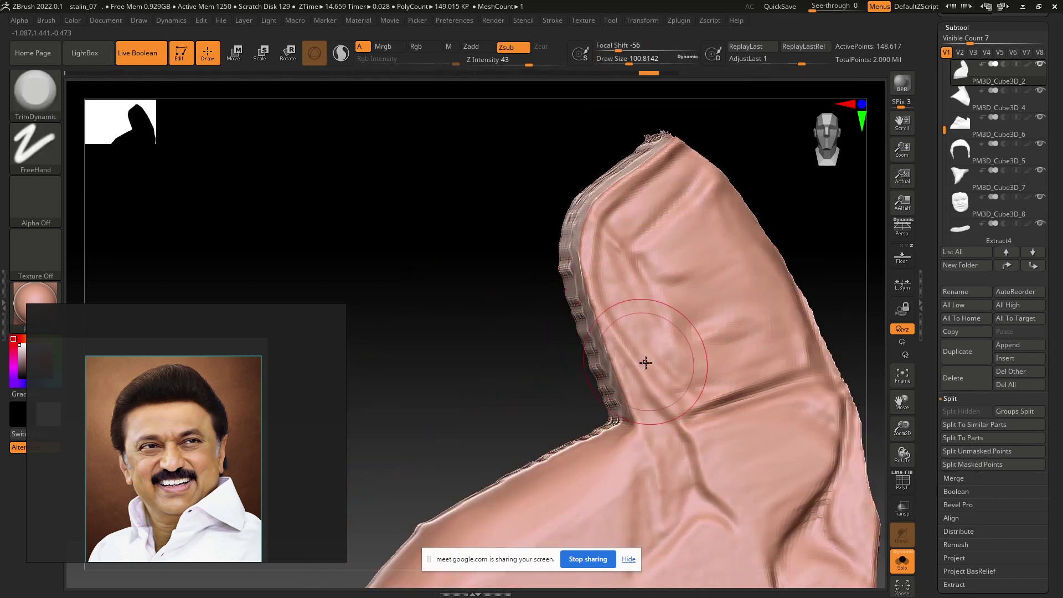
right_click_drag(605, 288, 695, 298)
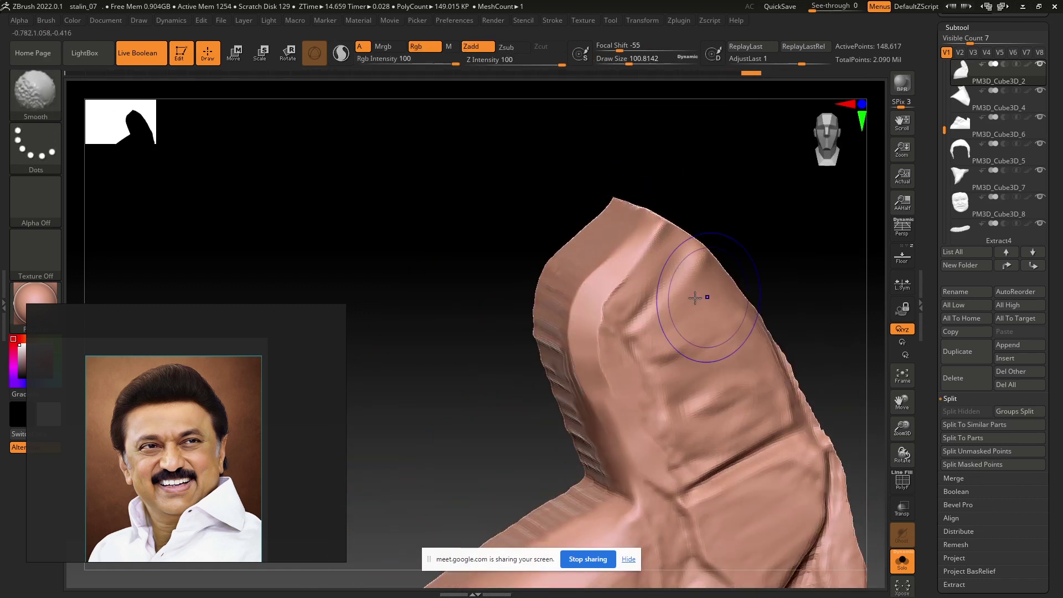
mouse_move(659, 431)
right_mouse_down()
mouse_move(658, 362)
mouse_move(544, 399)
mouse_move(626, 321)
mouse_move(688, 308)
right_mouse_up()
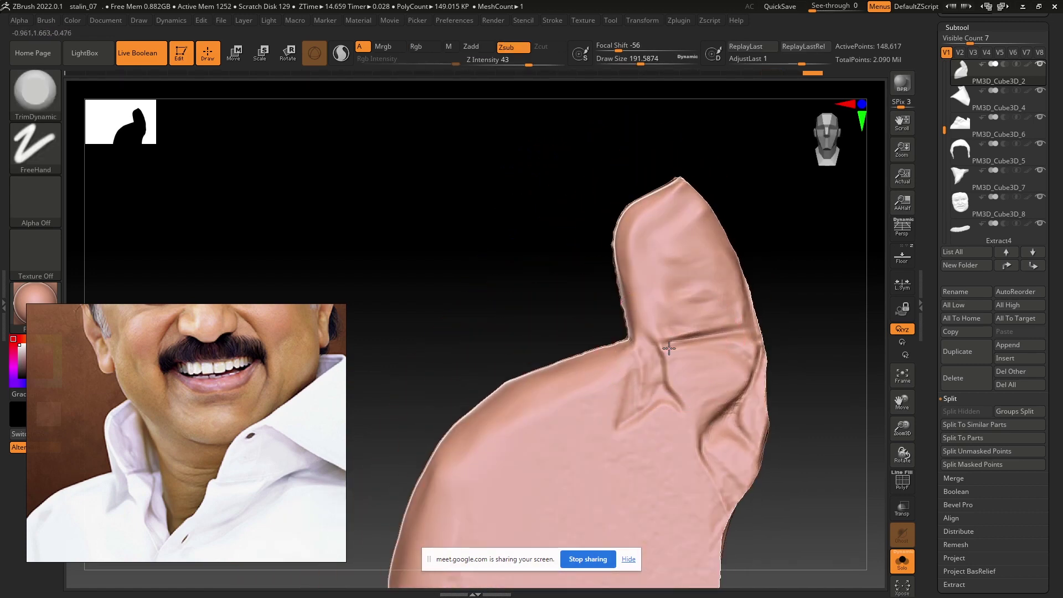
Step: Switch from rectangle to lasso masking and orbit the collar to a three-quarter angle
key("b")
key("m")
key("r")
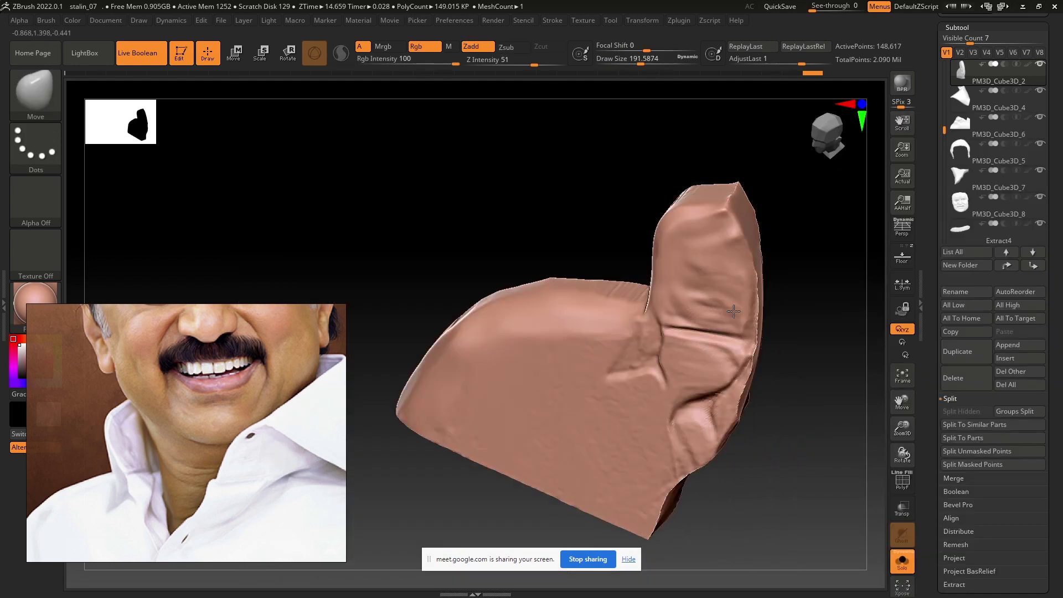
right_click_drag(688, 308, 675, 241)
key("b")
key("m")
key("l")
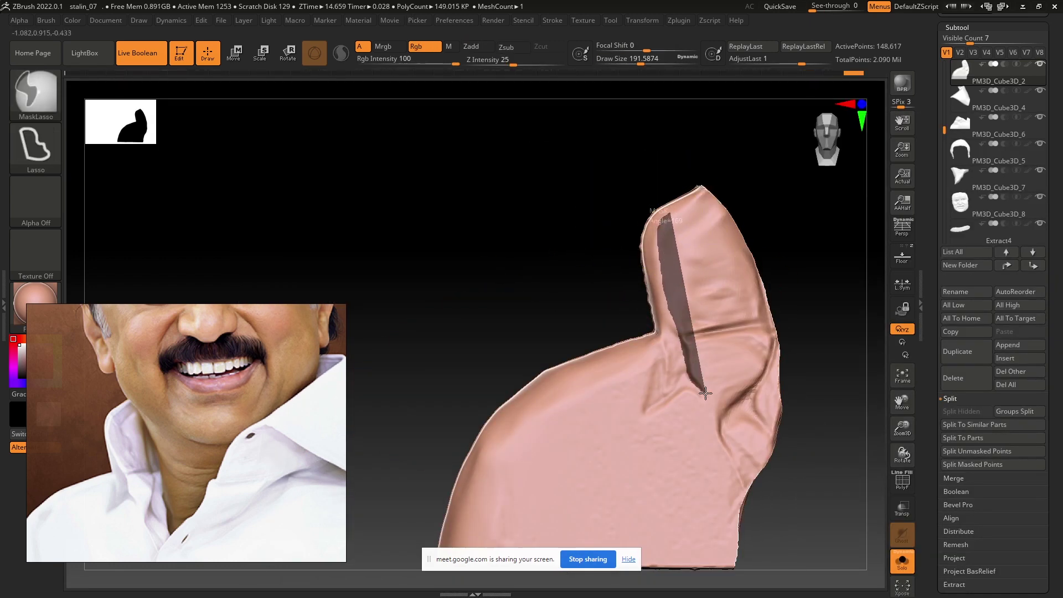
right_click_drag(745, 469, 690, 342)
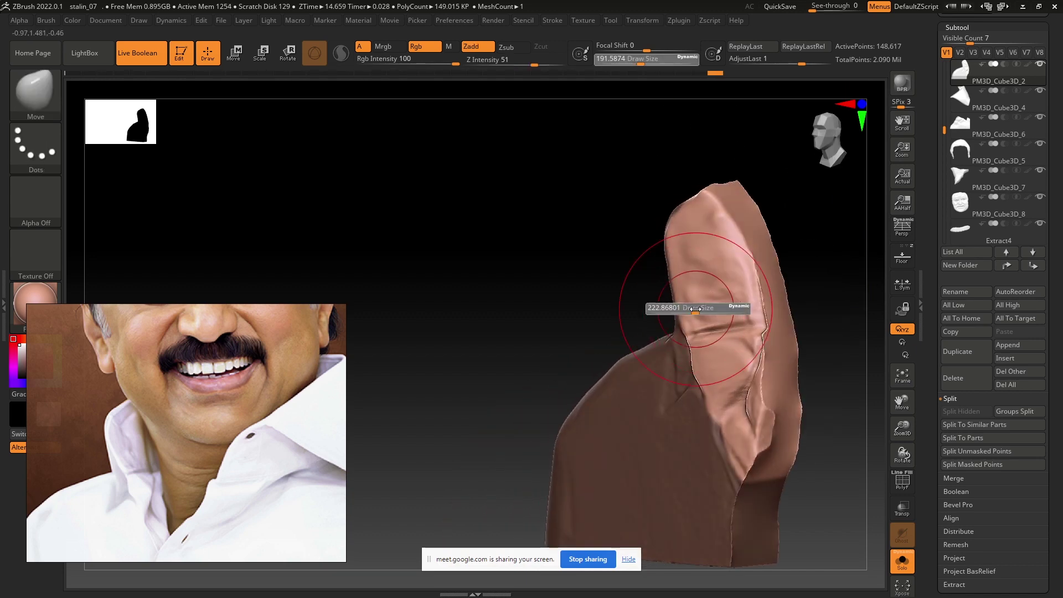
mouse_move(669, 257)
right_mouse_down()
mouse_move(646, 301)
mouse_move(772, 276)
right_mouse_up()
Step: Invert the mask so only the collar flap is free, shape it, then clear the mask
left_click_drag(772, 276, 792, 260, "ctrl")
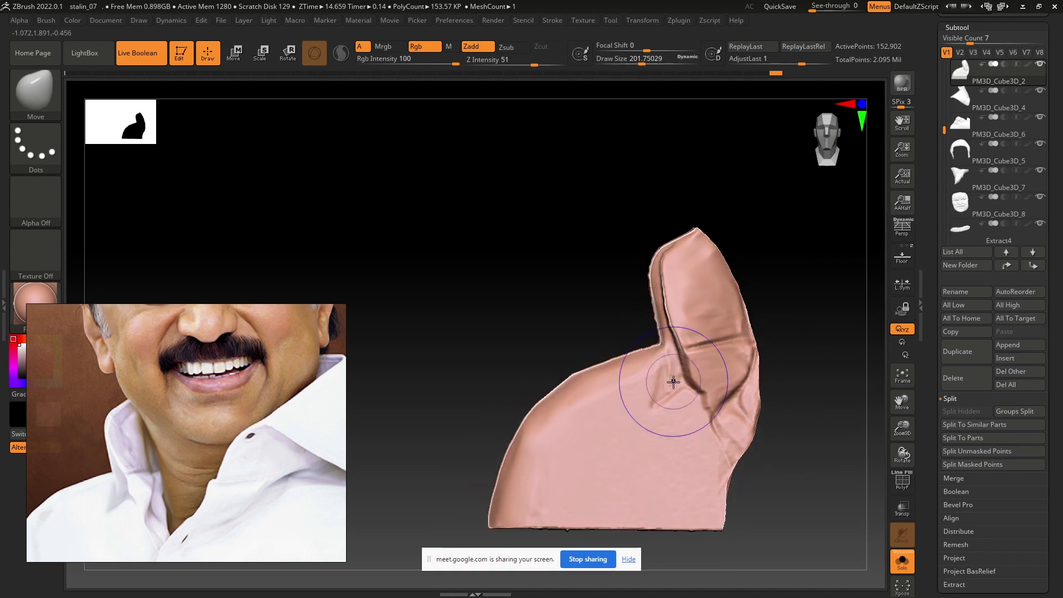
right_click_drag(738, 332, 638, 346)
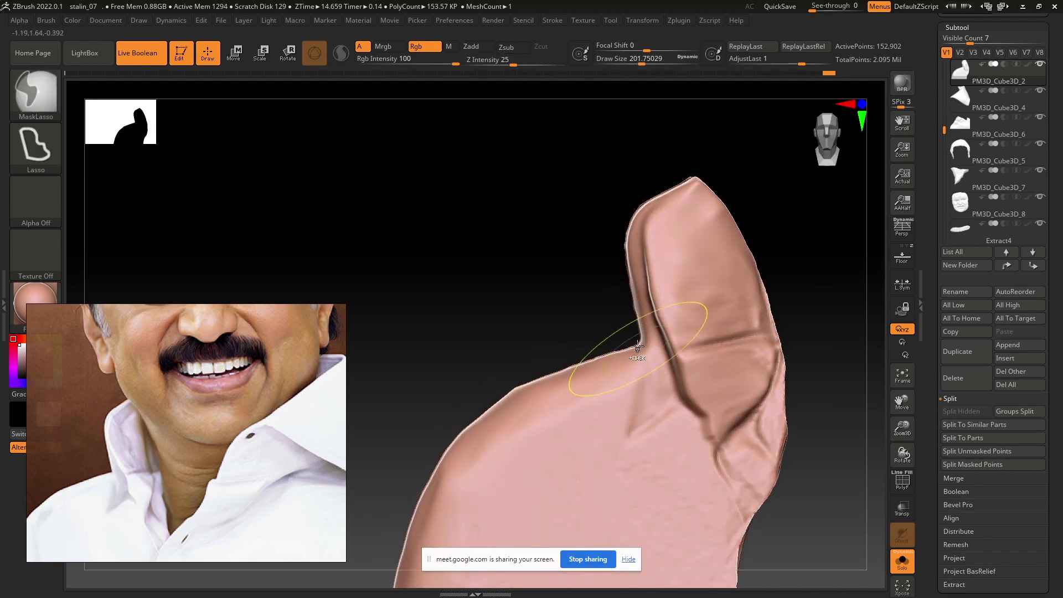
left_click(811, 238, "ctrl")
mouse_move(811, 237)
right_mouse_down()
mouse_move(730, 344)
mouse_move(742, 385)
mouse_move(768, 245)
mouse_move(700, 300)
right_mouse_up()
key("s")
left_click(643, 248, "ctrl")
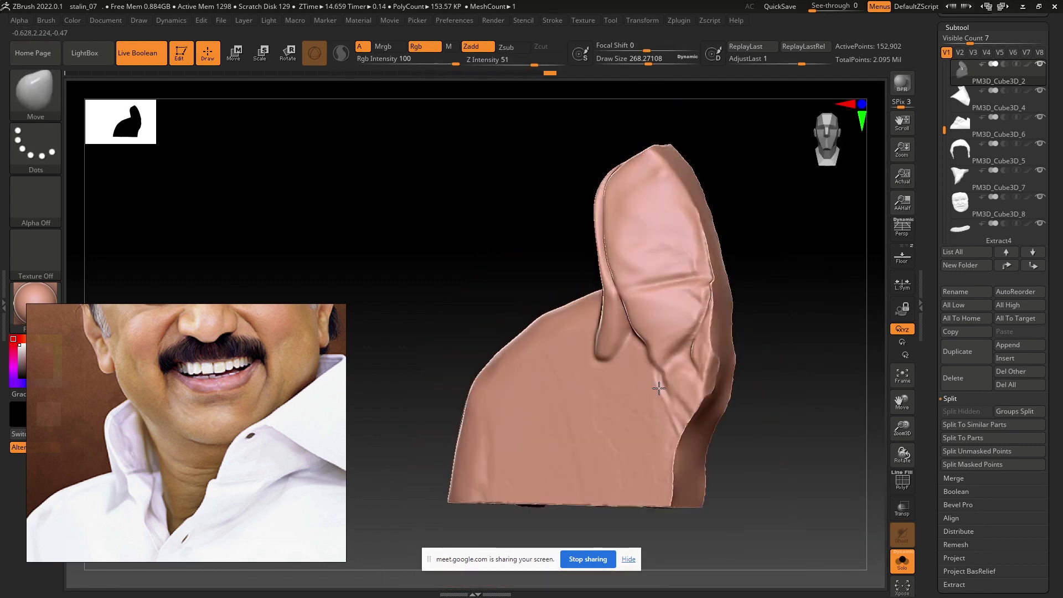
left_click(741, 273, "ctrl")
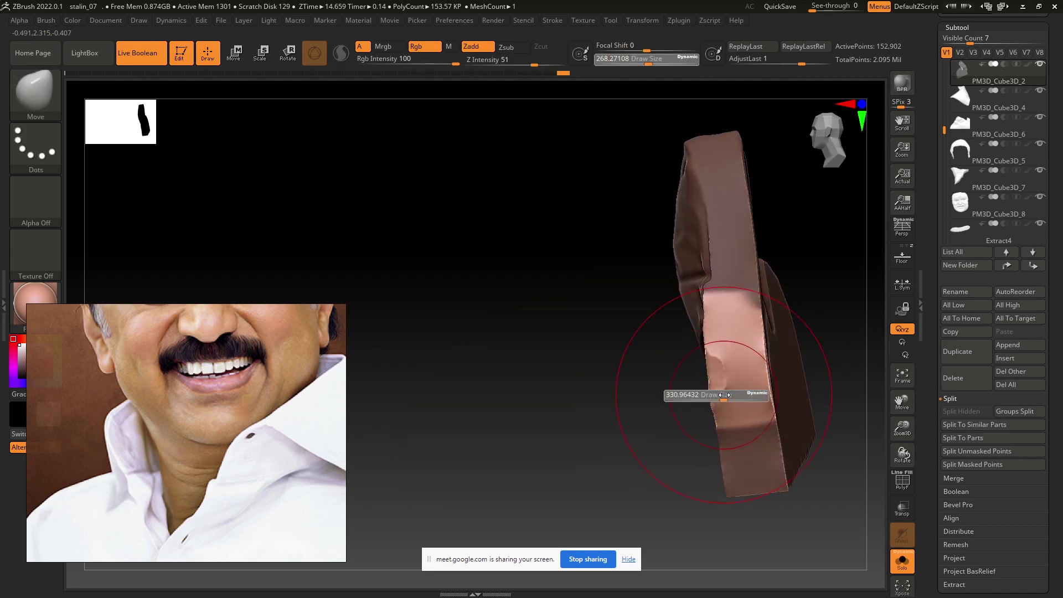
mouse_move(740, 272)
right_mouse_down()
mouse_move(717, 377)
mouse_move(777, 388)
right_mouse_up()
left_click(777, 388, "ctrl")
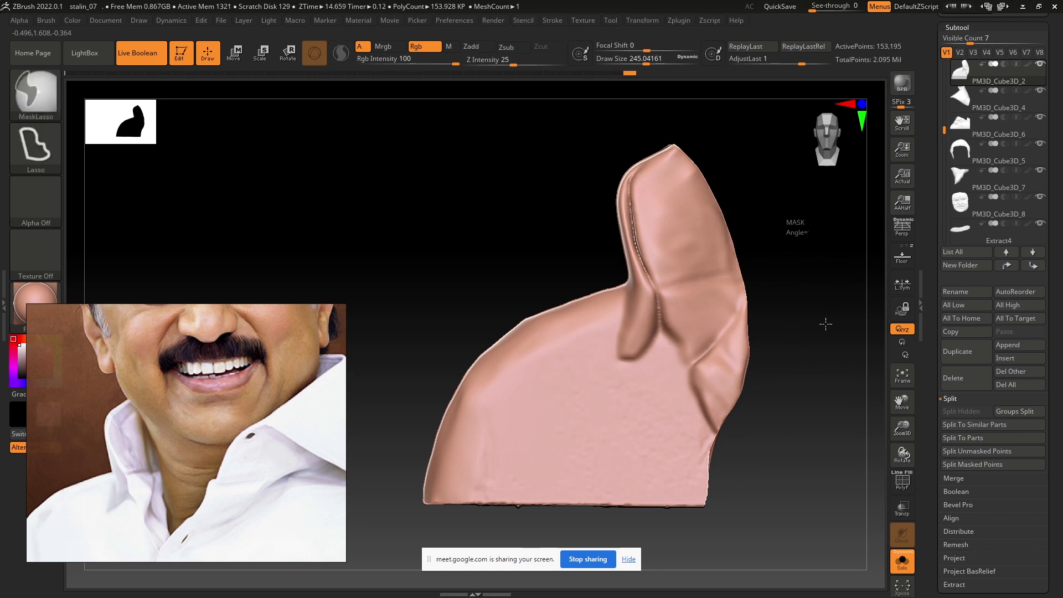
mouse_move(826, 324)
right_mouse_down()
mouse_move(743, 443)
mouse_move(710, 319)
mouse_move(729, 336)
mouse_move(715, 328)
right_mouse_up()
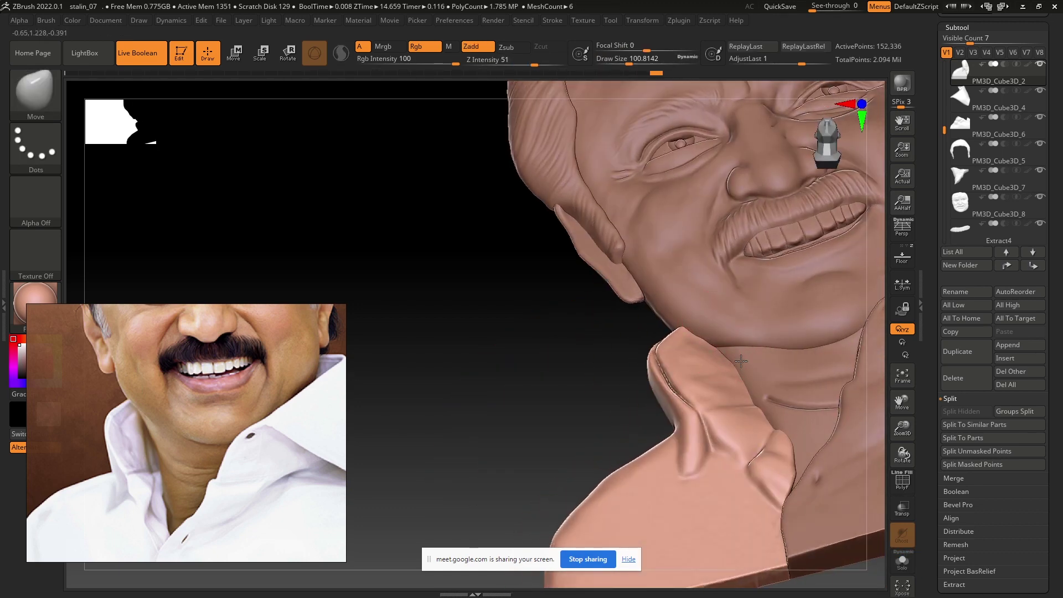
Step: Frame the whole bust face-on and select the PM3D_Cube3D_4 subtool
right_click_drag(767, 403, 772, 411)
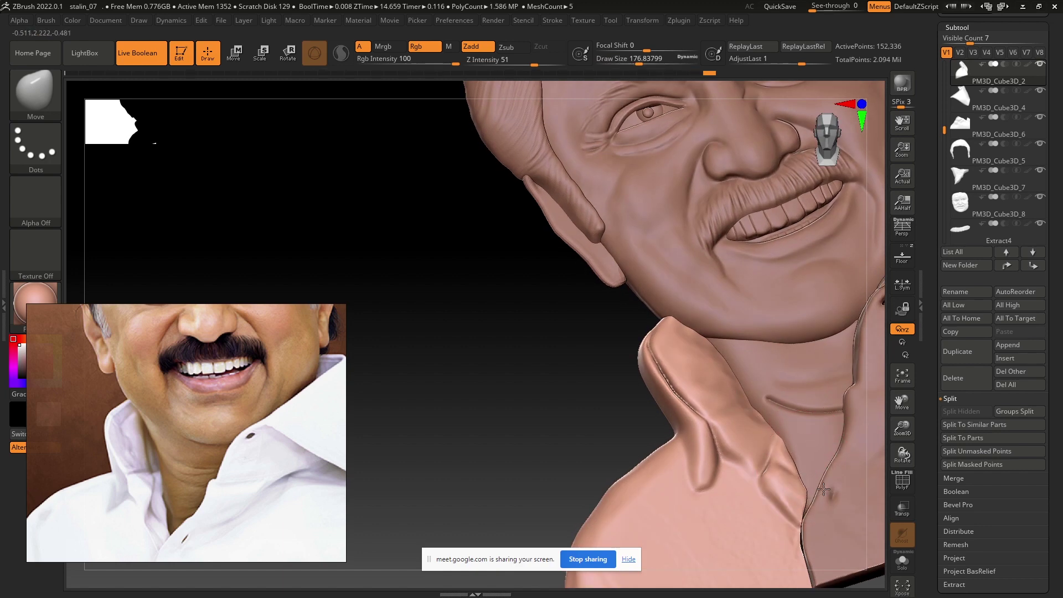
mouse_move(824, 489)
right_mouse_down()
mouse_move(736, 441)
mouse_move(759, 409)
mouse_move(738, 349)
mouse_move(620, 426)
right_mouse_up()
key("f")
mouse_move(609, 488)
right_mouse_down()
mouse_move(714, 393)
mouse_move(767, 316)
mouse_move(723, 393)
right_mouse_up()
left_click(767, 316, "alt")
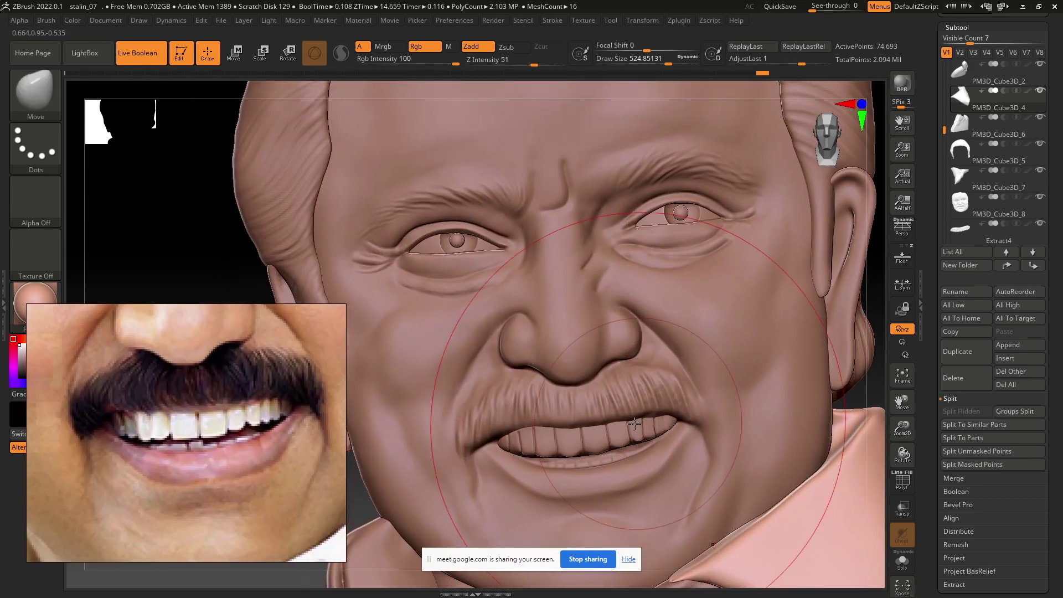
Step: Solo the Extract4 teeth strip and try a Flatten deformer, then undo it
left_click(628, 419, "alt")
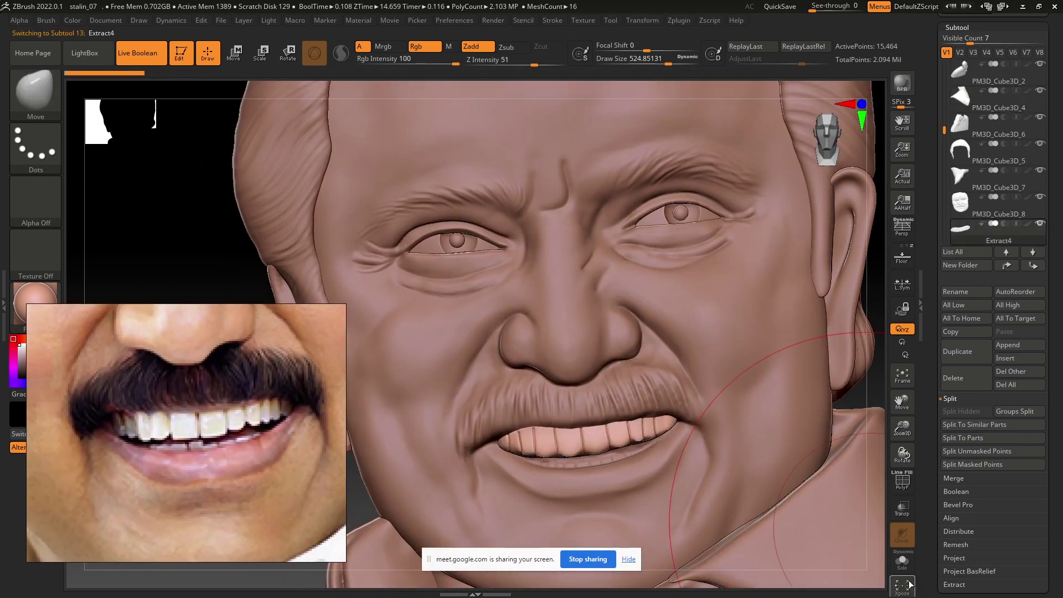
left_click_drag(628, 420, 635, 441, "alt")
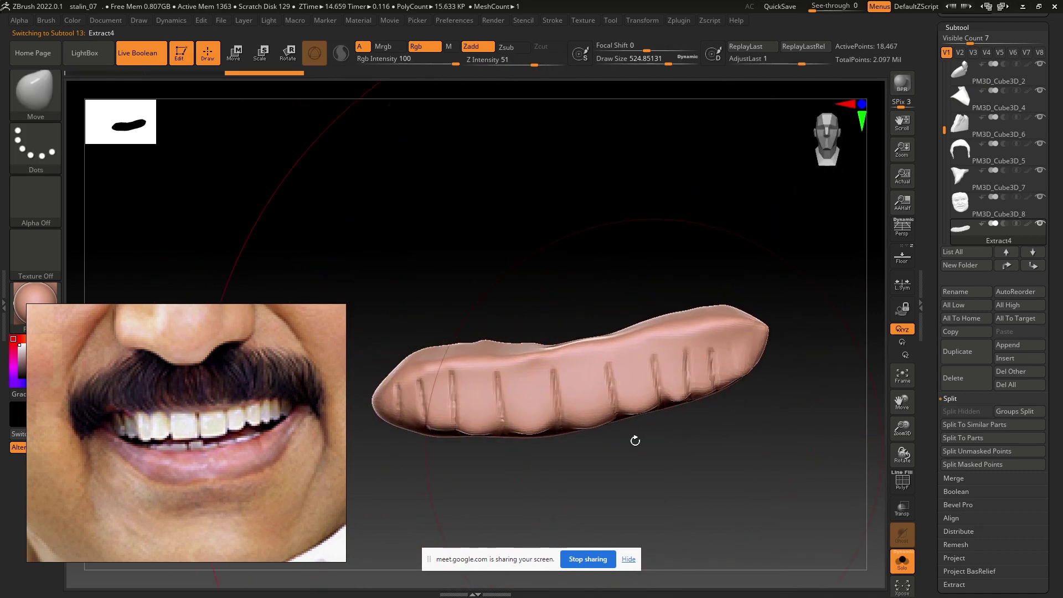
key("ctrl")
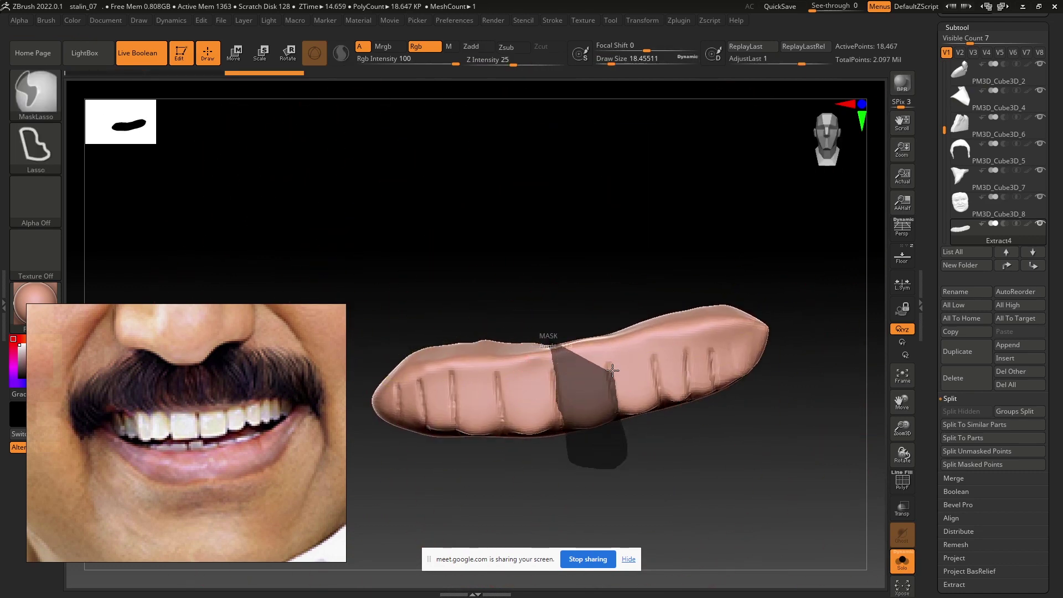
key("b")
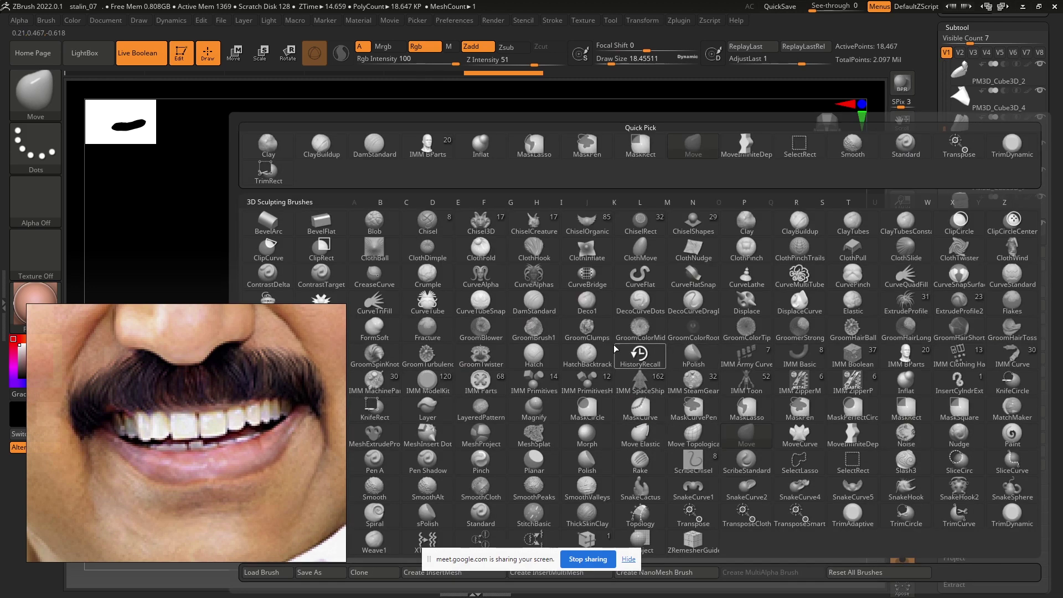
key("w")
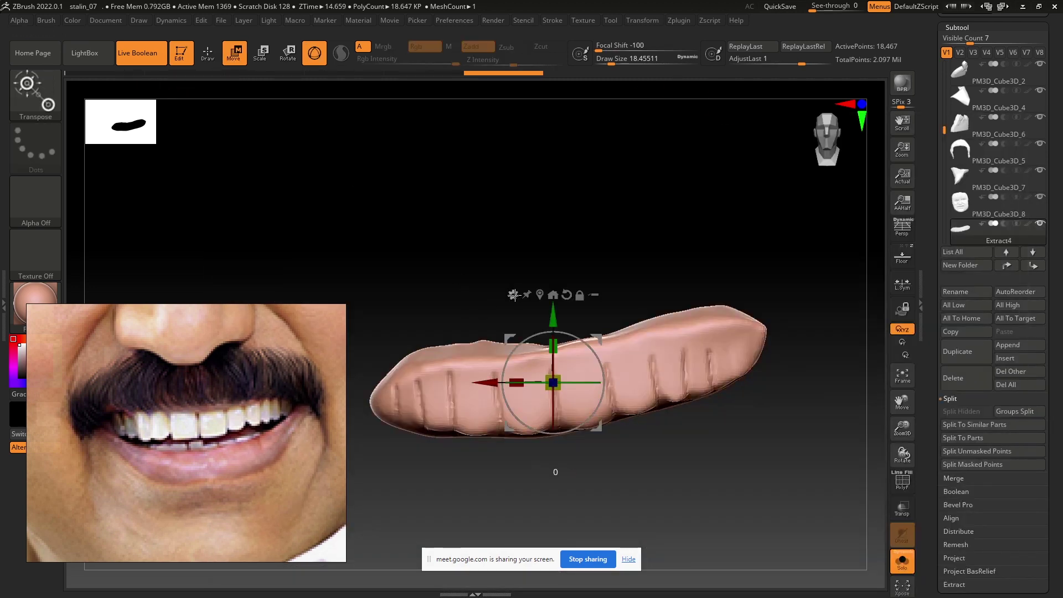
left_click(515, 295)
left_click(576, 360)
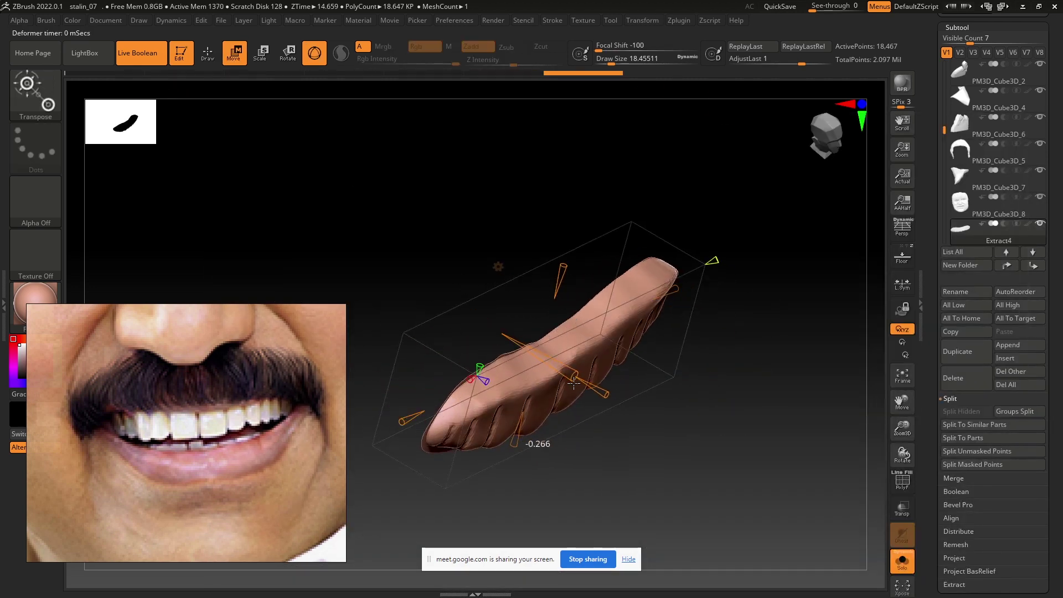
key("ctrl+z")
Step: Try another Transpose deformer on the teeth strip and undo it
left_click_drag(570, 339, 523, 324)
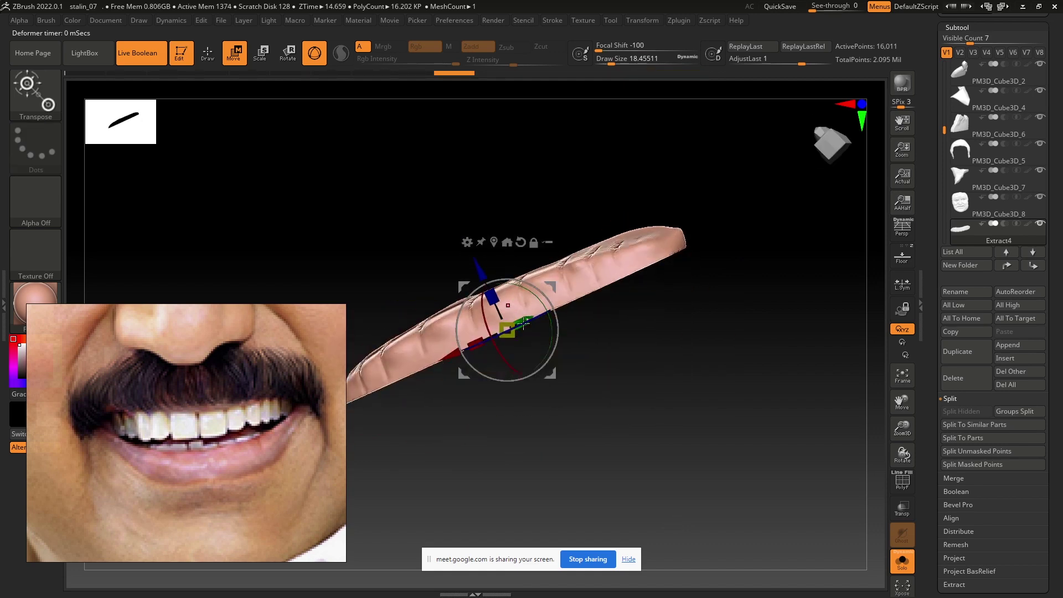
left_click(467, 242)
left_click(520, 351)
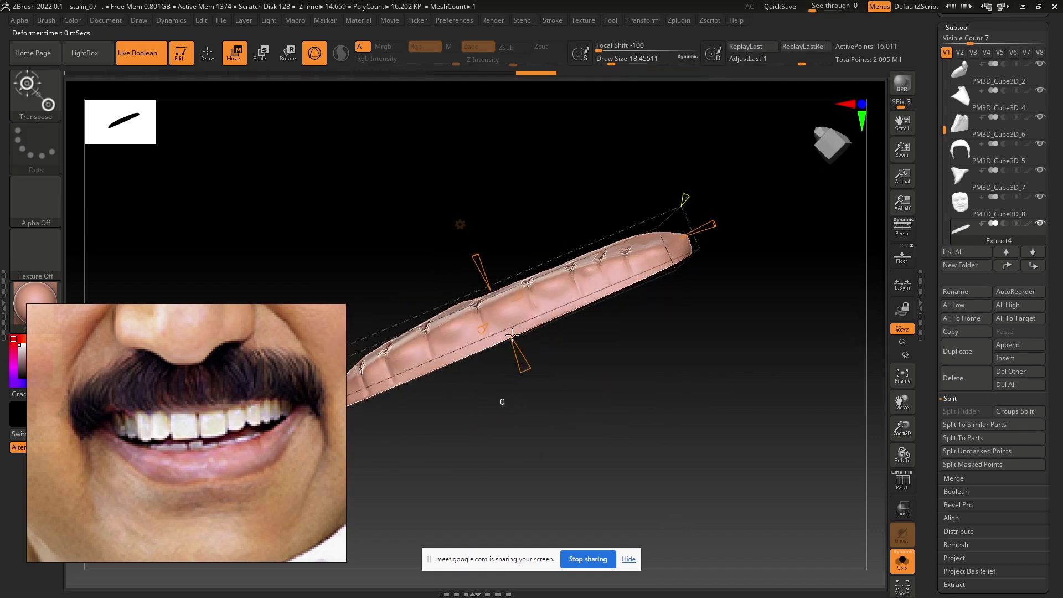
left_click_drag(490, 275, 570, 430)
key("ctrl+z")
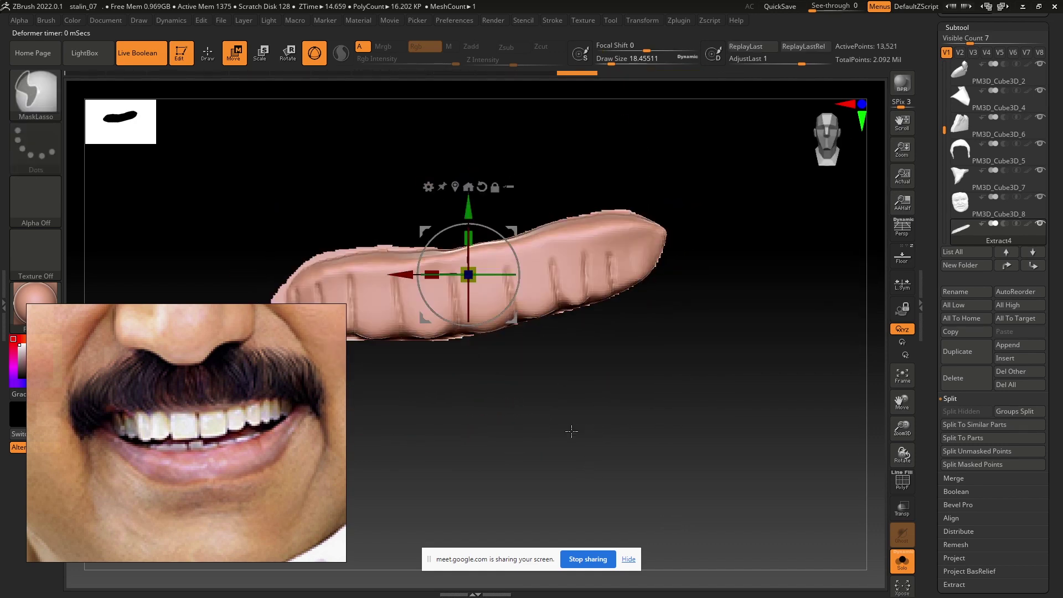
Step: View the teeth strip straight-on and show the mouth reference image behind it
key("q")
left_click_drag(422, 280, 515, 400)
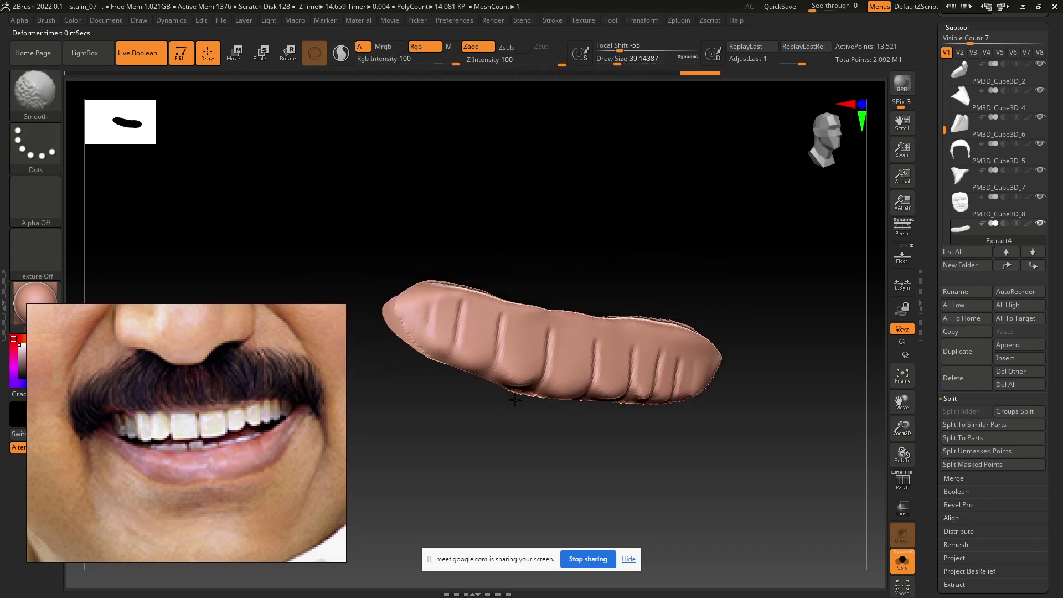
mouse_move(712, 355)
left_mouse_down()
mouse_move(624, 465)
mouse_move(517, 287)
mouse_move(653, 245)
left_mouse_up()
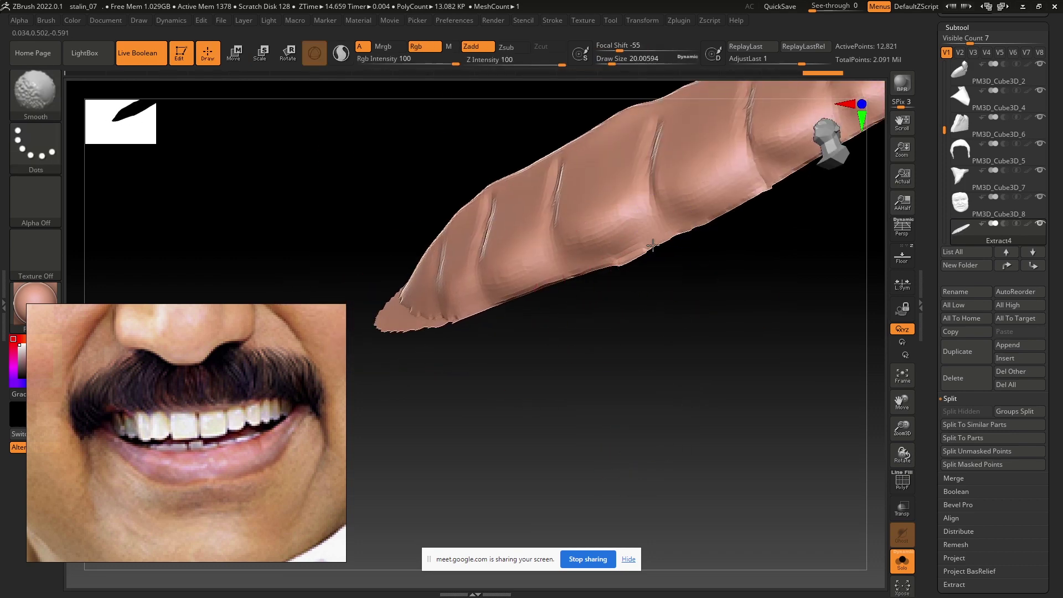
left_click_drag(635, 327, 390, 230, "shift")
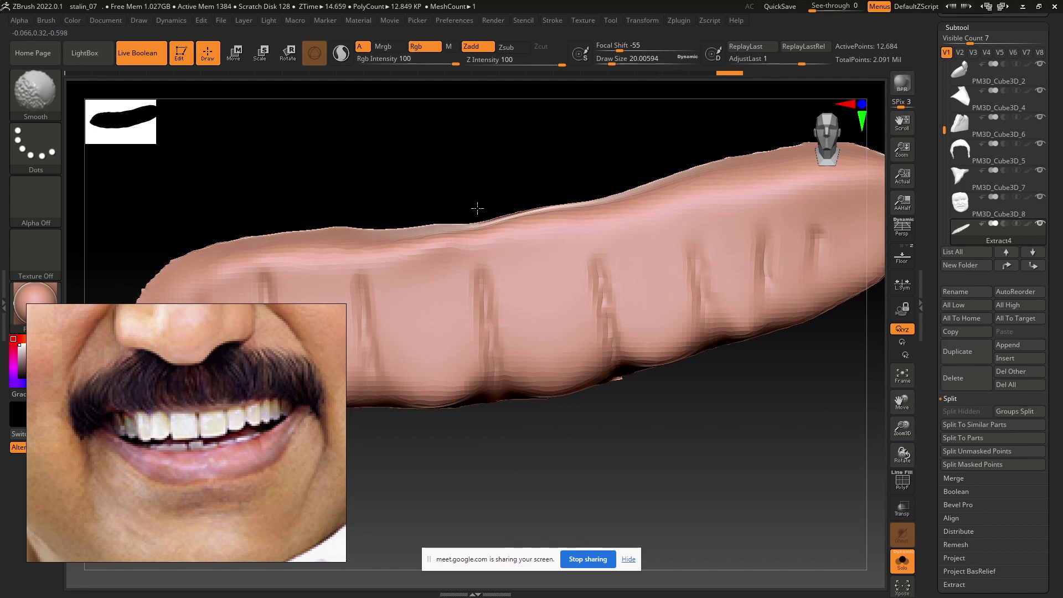
mouse_move(478, 208)
left_mouse_down("alt")
mouse_move(560, 342)
mouse_move(491, 458)
mouse_move(620, 444)
mouse_move(570, 380)
left_mouse_up("alt")
key("shift+p")
Step: Mask the teeth strip, split off the right tooth and solo the new piece
left_click_drag(600, 269, 877, 323, "ctrl")
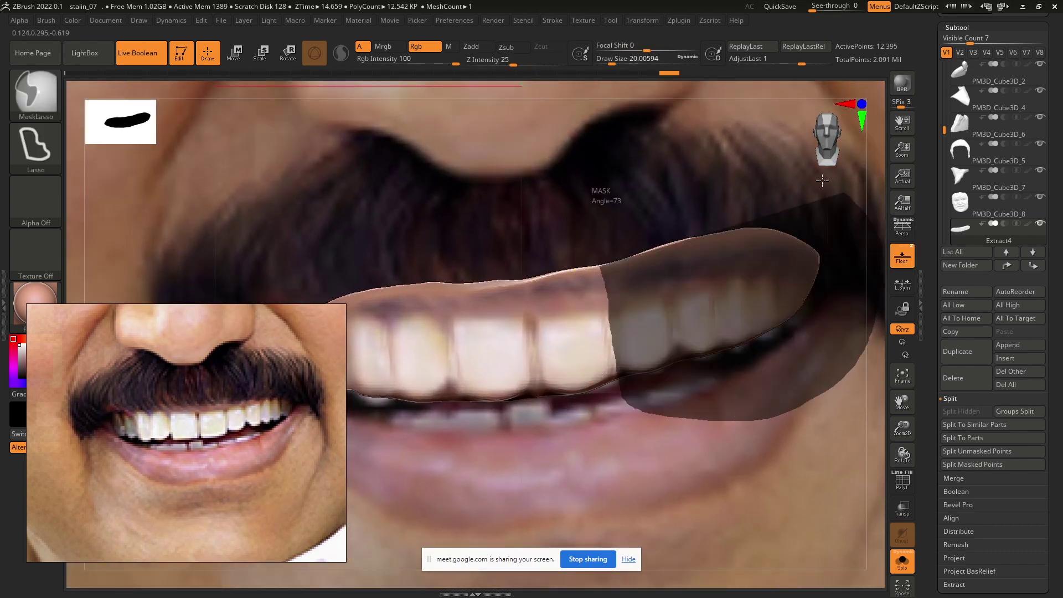
left_click(971, 448)
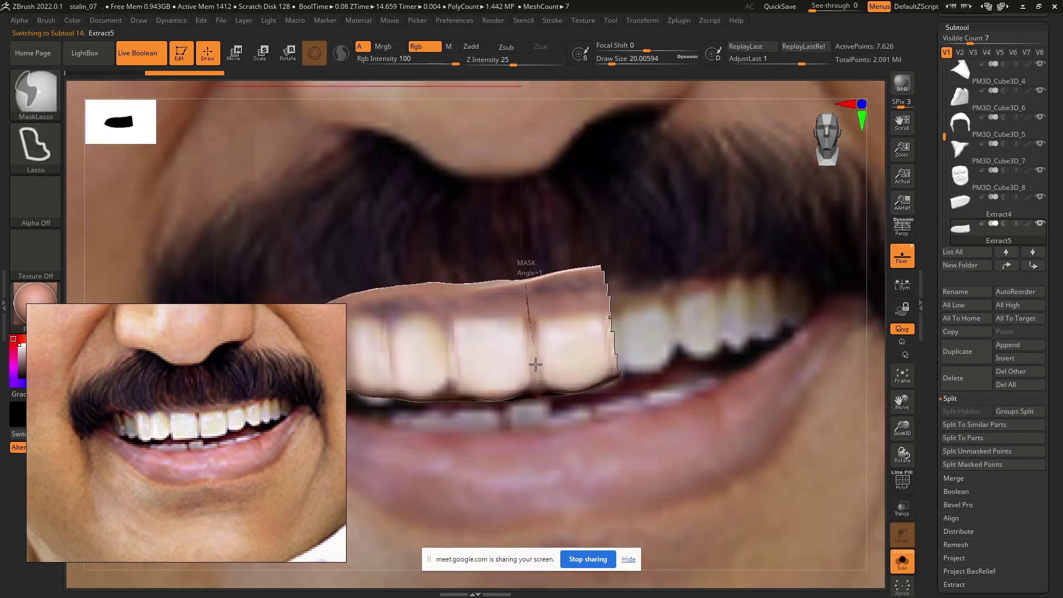
left_click_drag(536, 364, 538, 401, "ctrl+shift")
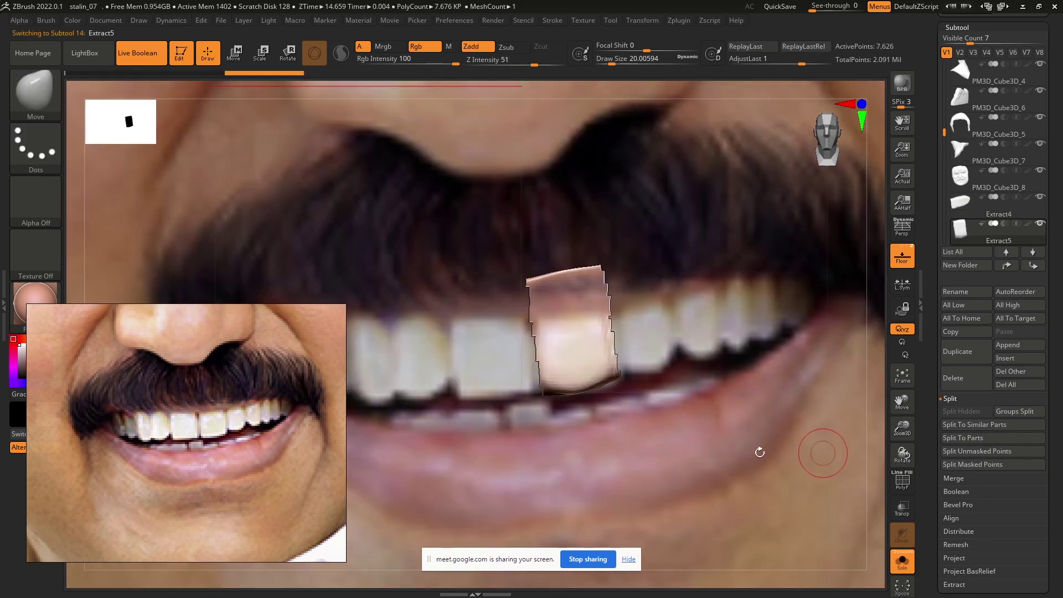
left_click(903, 565)
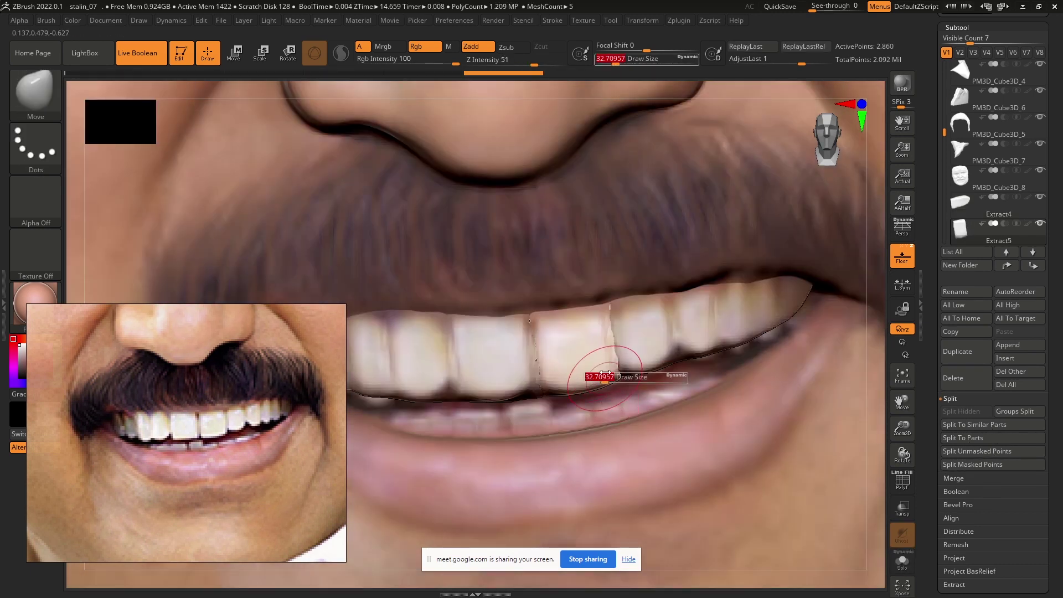
left_click(903, 257)
left_click(903, 560)
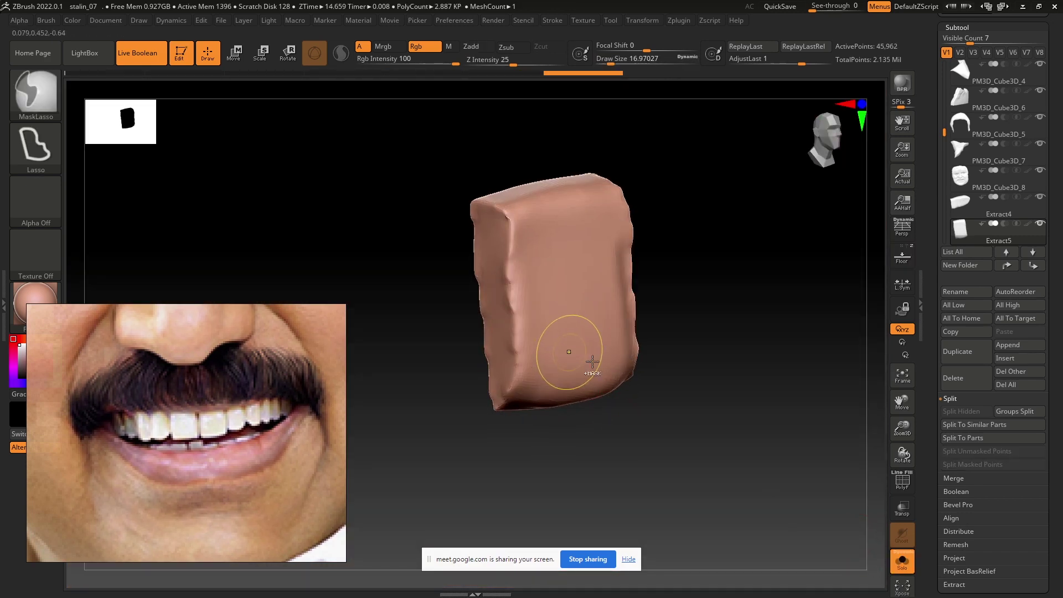
Step: DynaMesh the tooth, smooth it into a rounded block, and turn Solo off
left_click(957, 27)
left_click(959, 237)
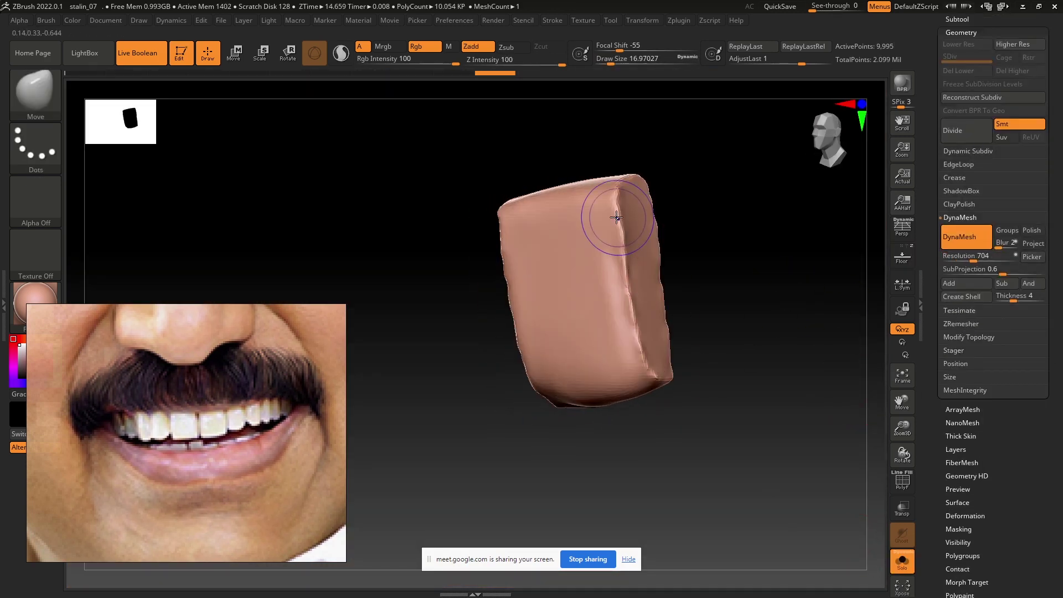
right_click_drag(638, 269, 609, 367)
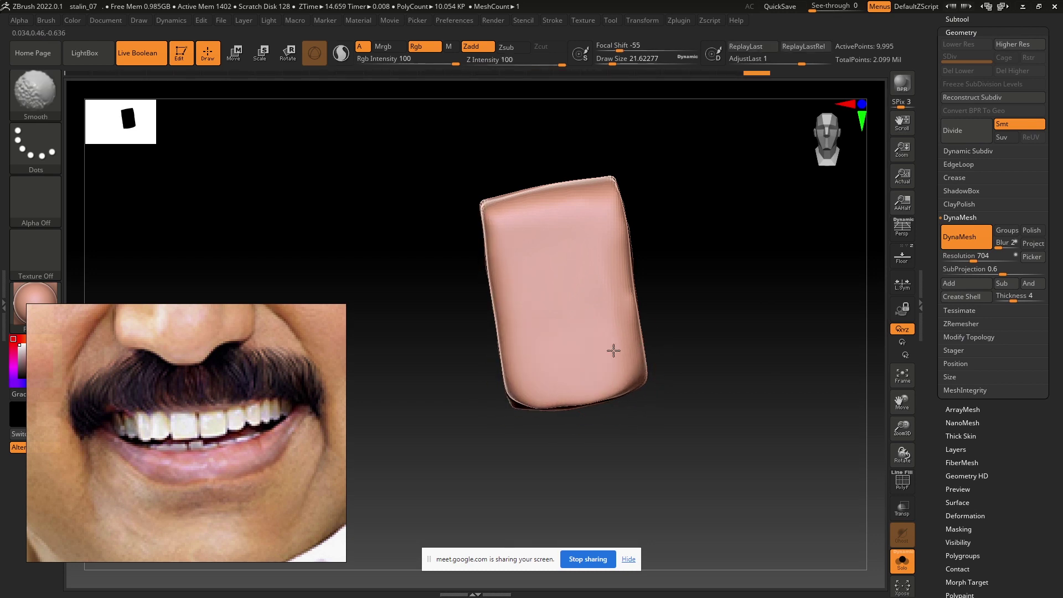
mouse_move(534, 218)
right_mouse_down()
mouse_move(587, 221)
mouse_move(526, 294)
mouse_move(602, 241)
right_mouse_up()
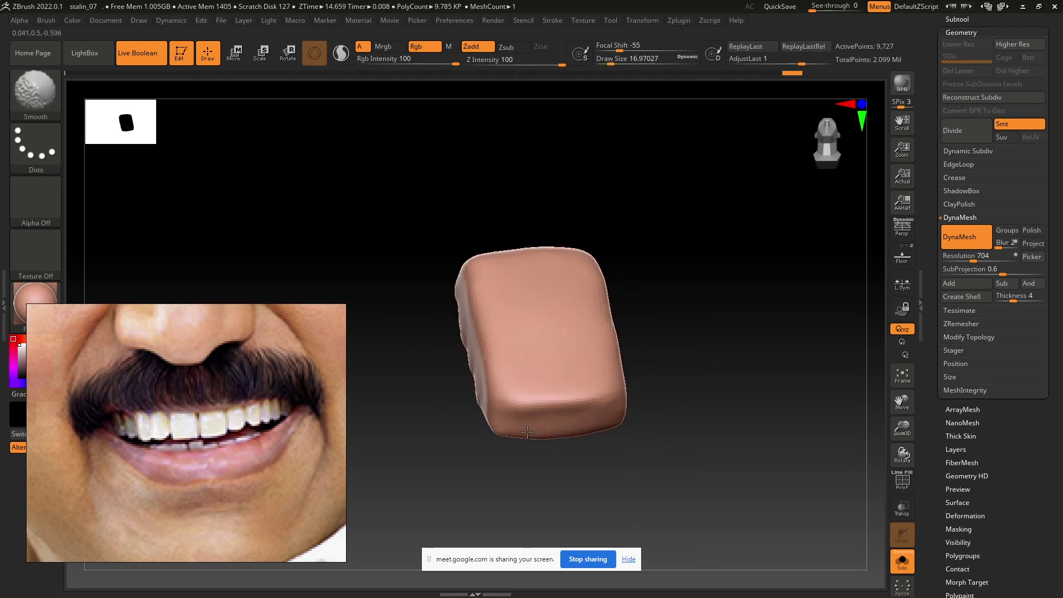
mouse_move(527, 432)
left_mouse_down()
mouse_move(582, 368)
mouse_move(640, 375)
left_mouse_up()
key("s")
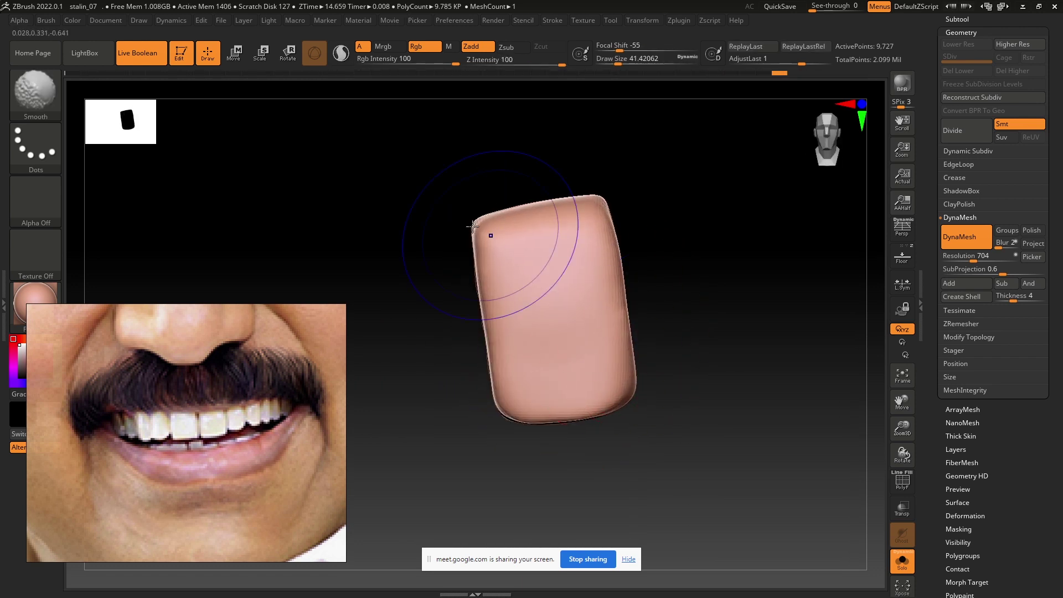
mouse_move(472, 226)
left_mouse_down("shift")
mouse_move(584, 240)
mouse_move(534, 271)
left_mouse_up("shift")
key("alt+s")
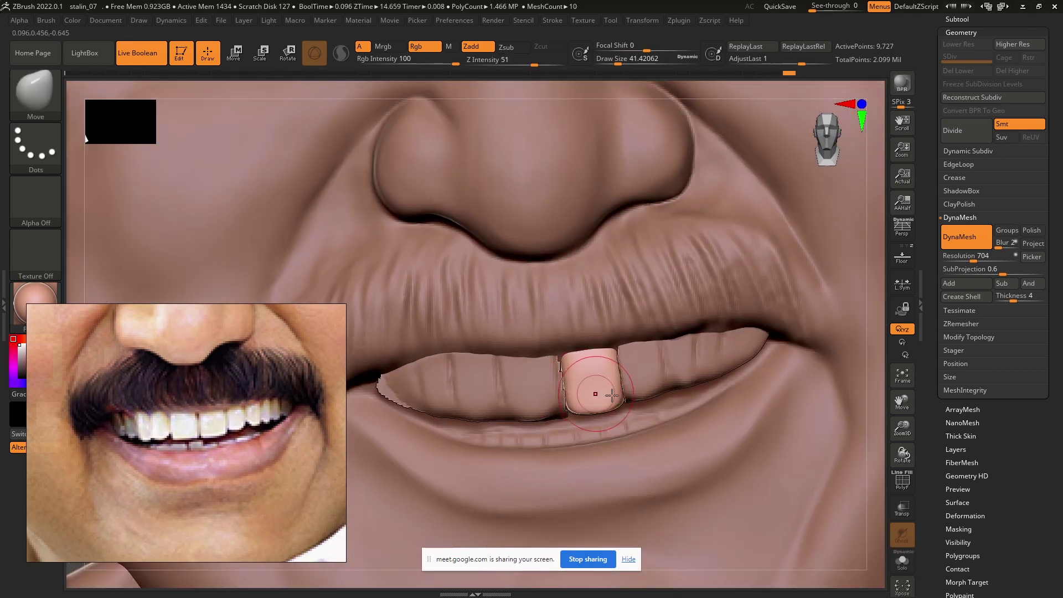
Step: Hide the Extract6 piece and the spare tooth piece
key("w")
left_click(579, 382, "alt")
left_click(958, 19)
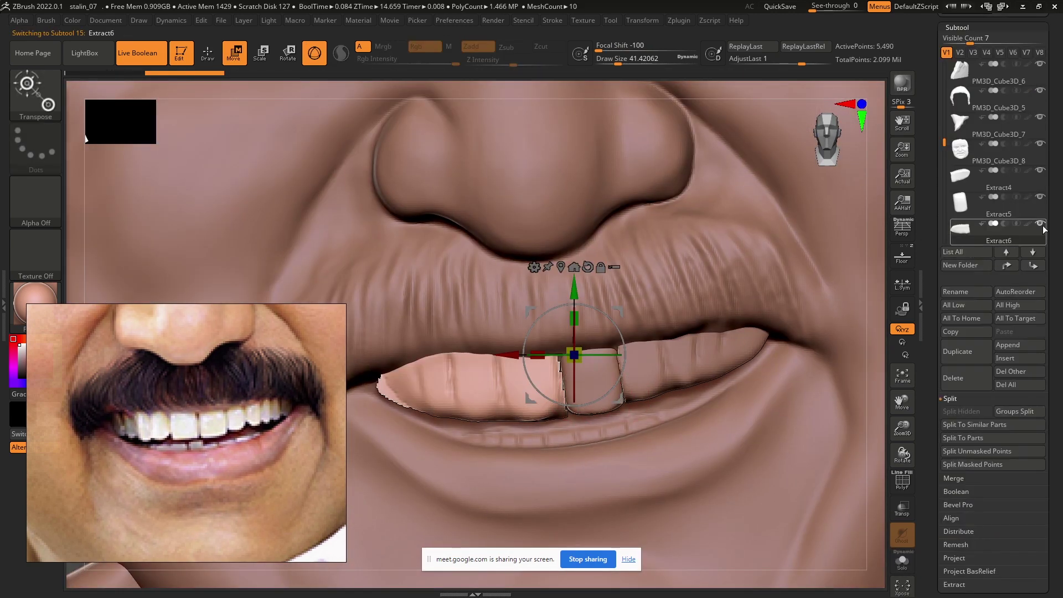
left_click(1041, 223)
left_click(902, 256)
Step: Duplicate the upper front tooth twice, sliding each copy left and nudging them into line
left_click(589, 376, "alt")
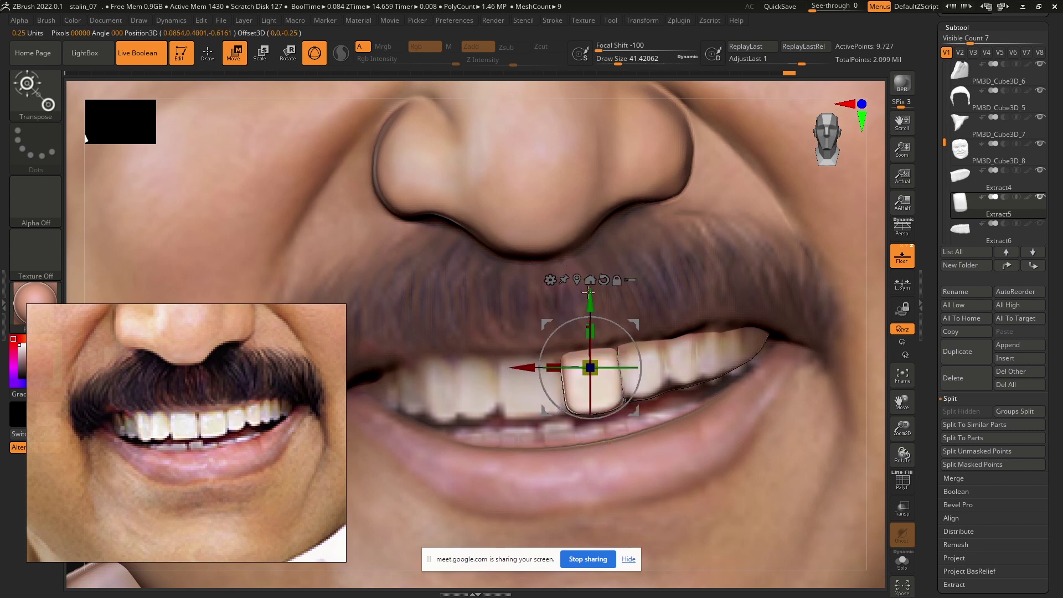
left_click_drag(591, 368, 530, 376, "ctrl")
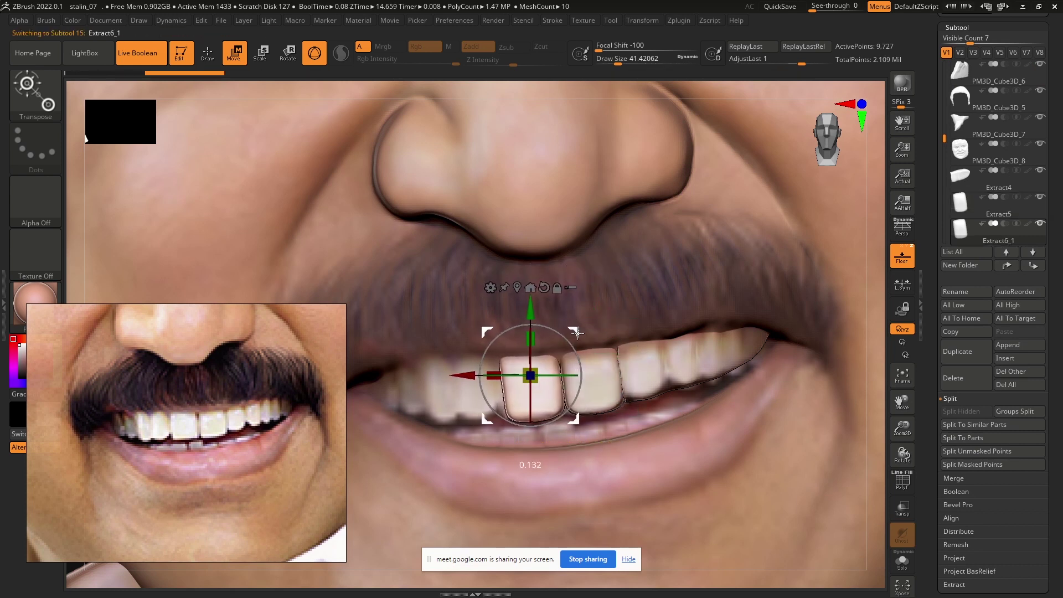
left_click(577, 331, "ctrl")
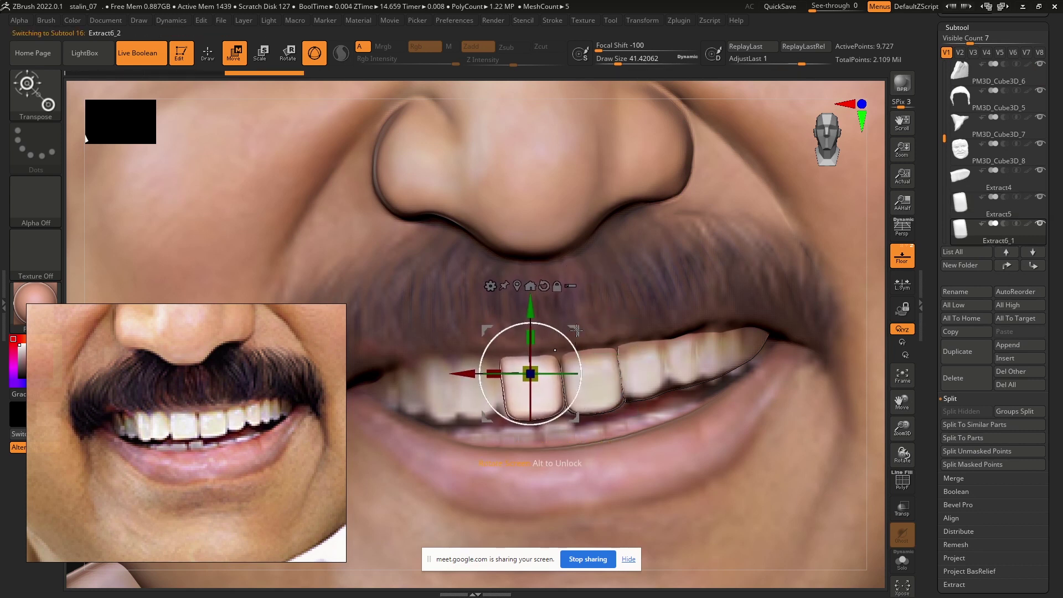
left_click_drag(576, 332, 517, 339, "ctrl")
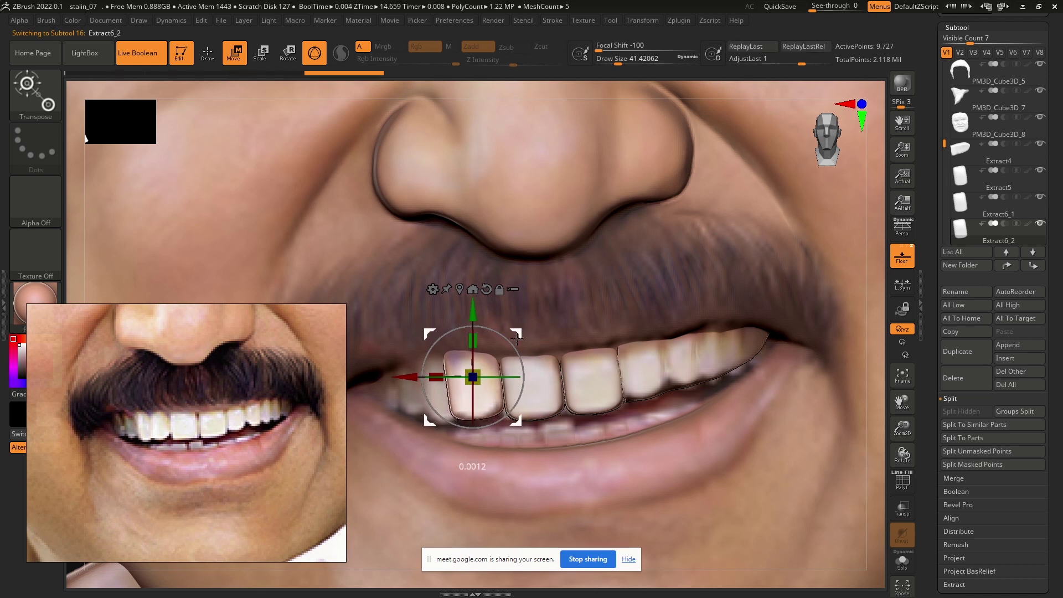
left_click(541, 384, "alt")
left_click(596, 382, "alt")
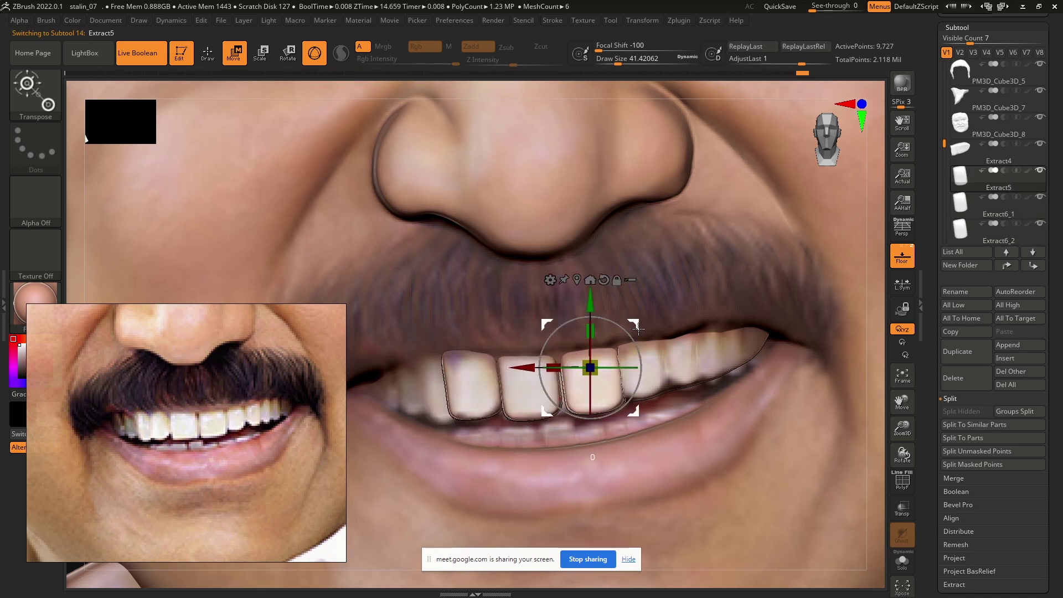
left_click(484, 387, "alt")
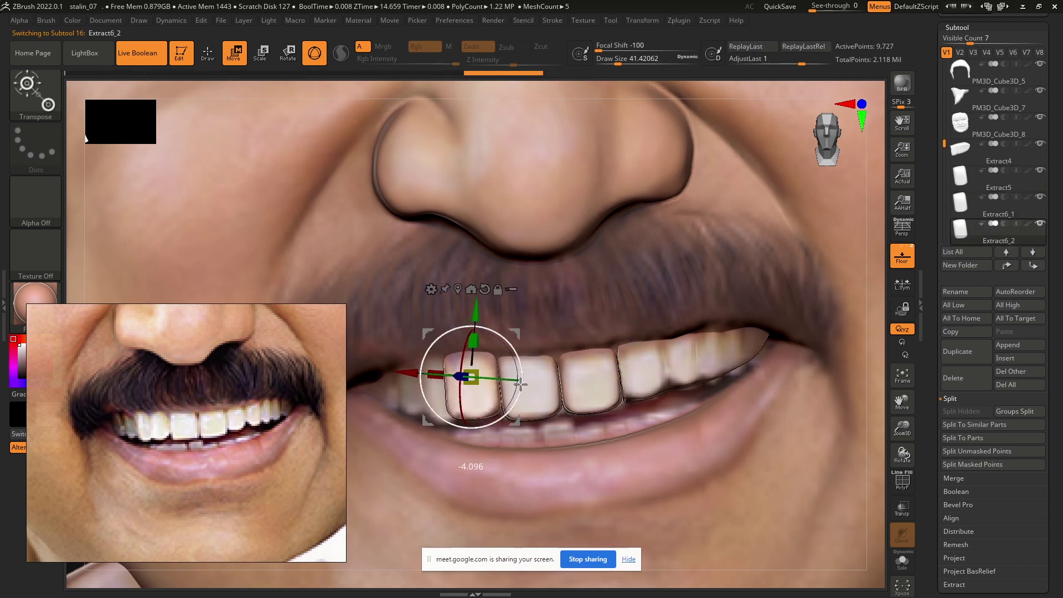
mouse_move(521, 384)
left_mouse_down()
mouse_move(476, 357)
mouse_move(477, 343)
left_mouse_up()
Step: Angle the front tooth and slide two lower teeth into place beneath the upper row
left_click(902, 256)
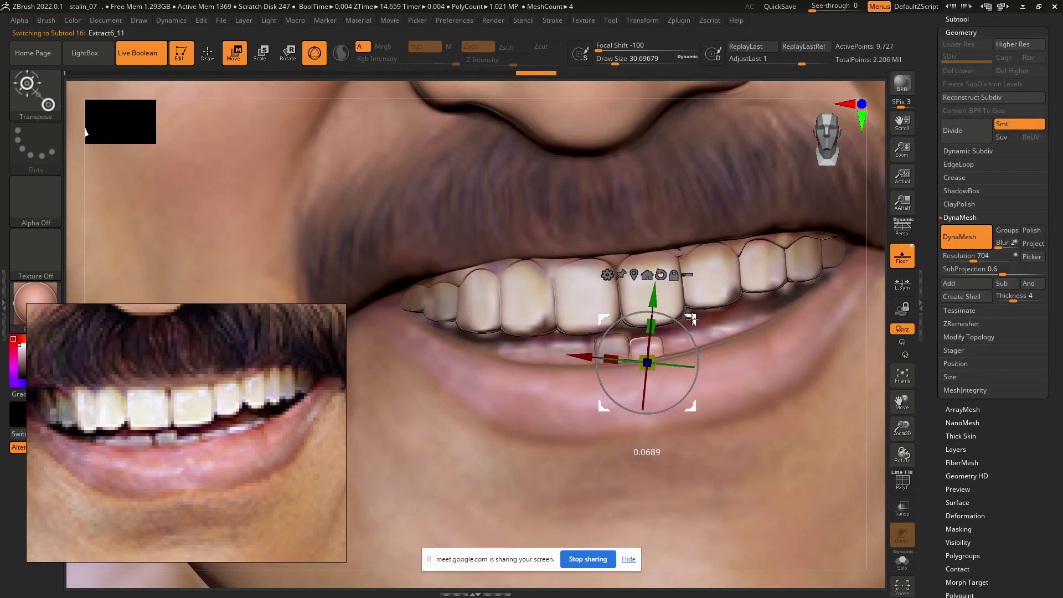
left_click_drag(690, 319, 727, 330)
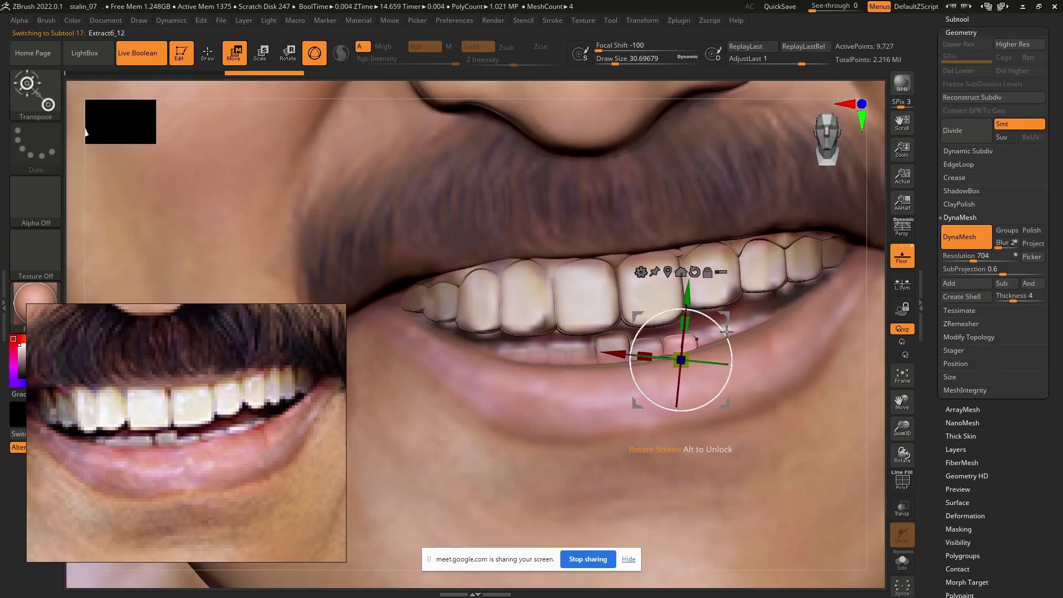
left_click(646, 344, "alt")
left_click_drag(659, 327, 589, 324)
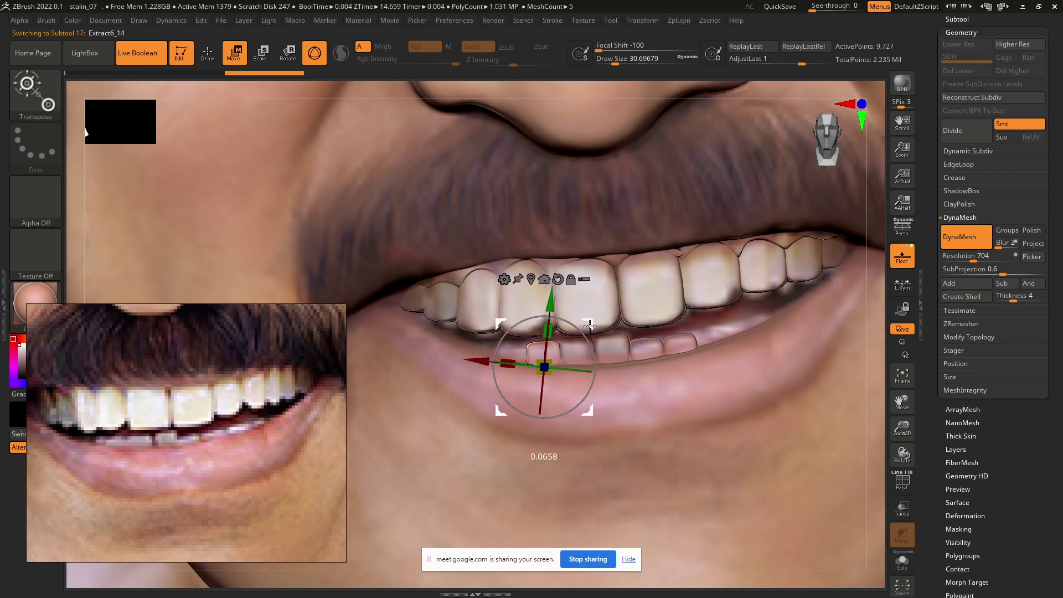
left_click(550, 358)
mouse_move(592, 331)
left_mouse_down()
mouse_move(552, 392)
mouse_move(496, 366)
mouse_move(532, 369)
left_mouse_up()
key("shift+p")
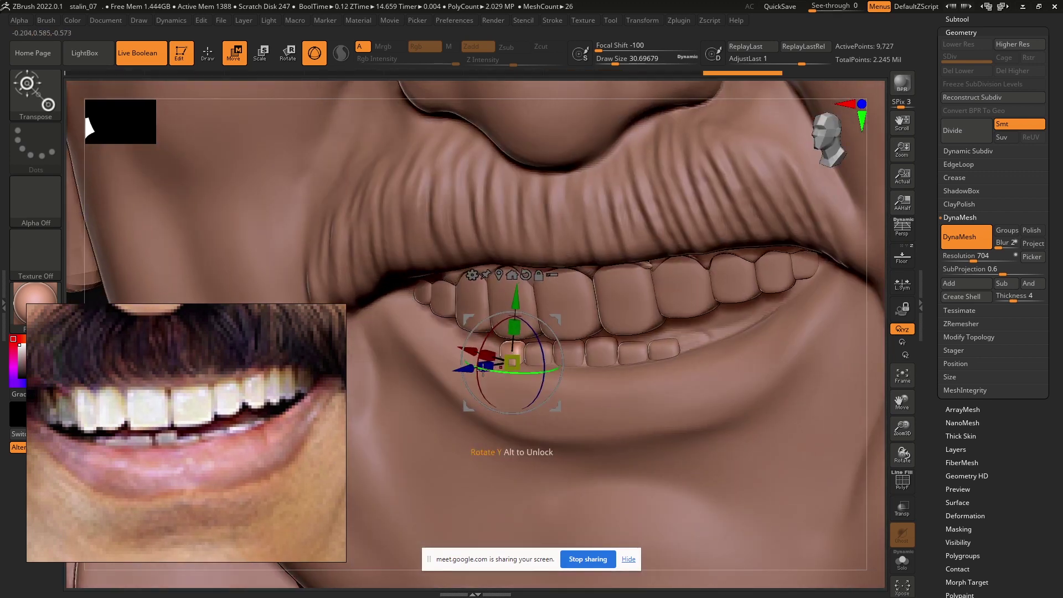
Step: Select the remaining lower teeth, frame the mouth, and shift one tooth into the row
left_click(576, 351, "alt")
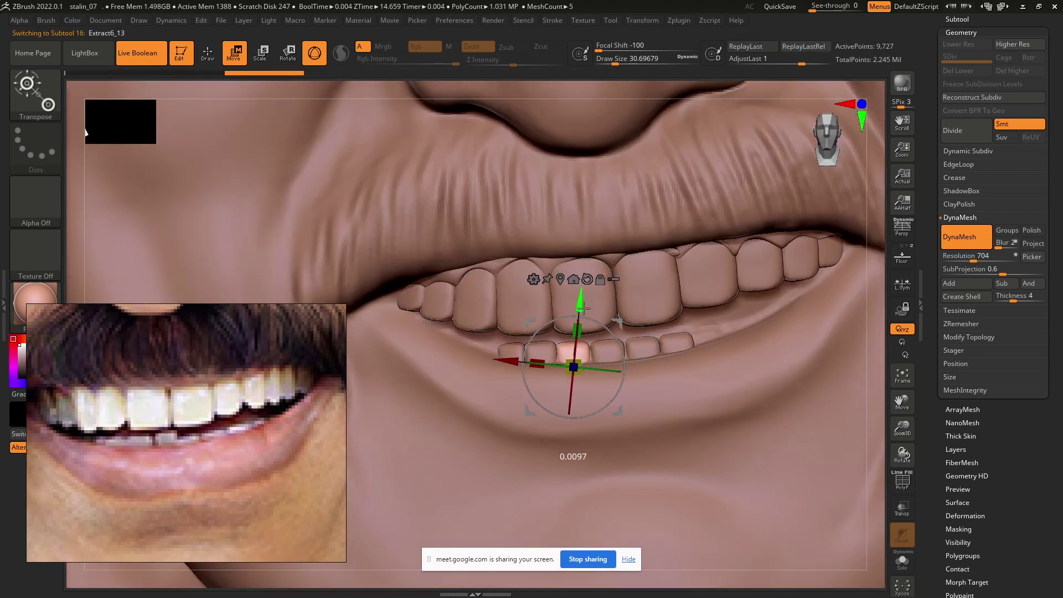
left_click(513, 353, "alt")
left_click(677, 339, "alt")
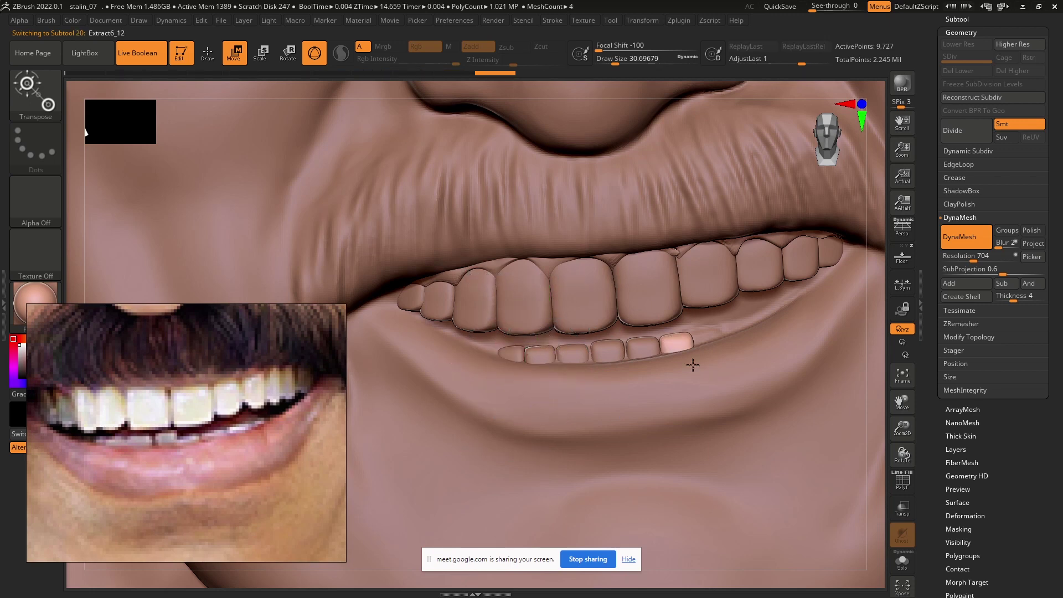
key("f")
scroll(636, 441, "up", 5)
left_click(636, 441, "alt")
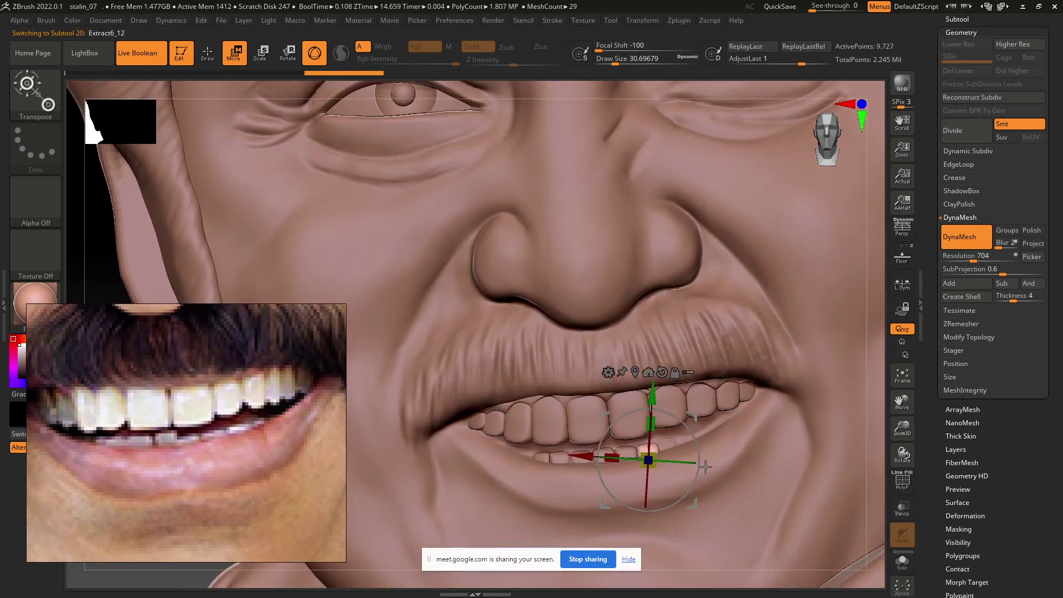
scroll(637, 443, "up", 5)
left_click_drag(685, 466, 720, 469)
Step: Move and rotate the last lower tooth into the row, then reselect the head mesh
left_click(681, 440, "alt")
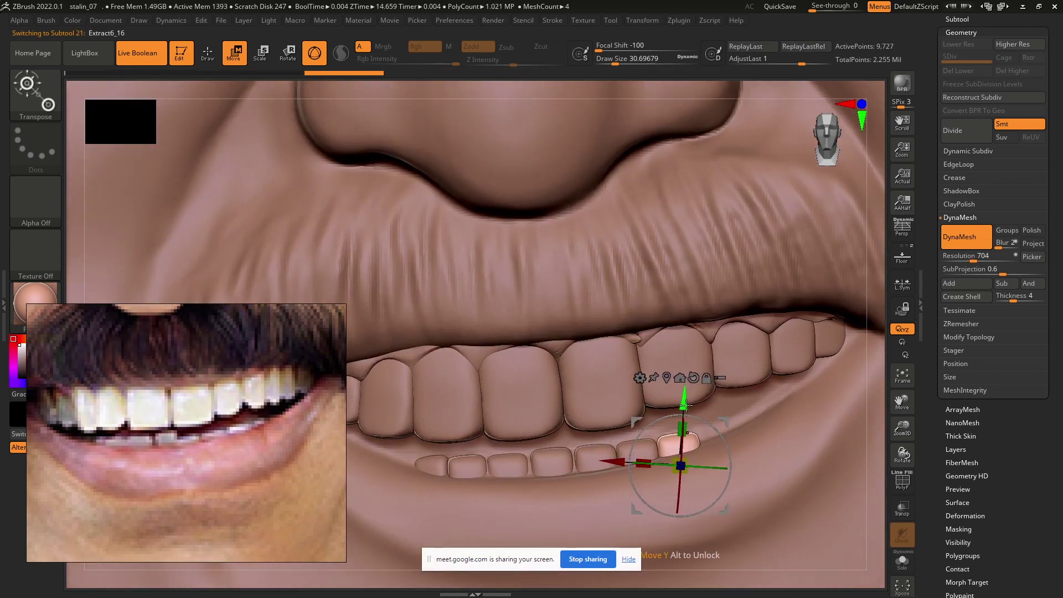
left_click_drag(716, 421, 742, 406)
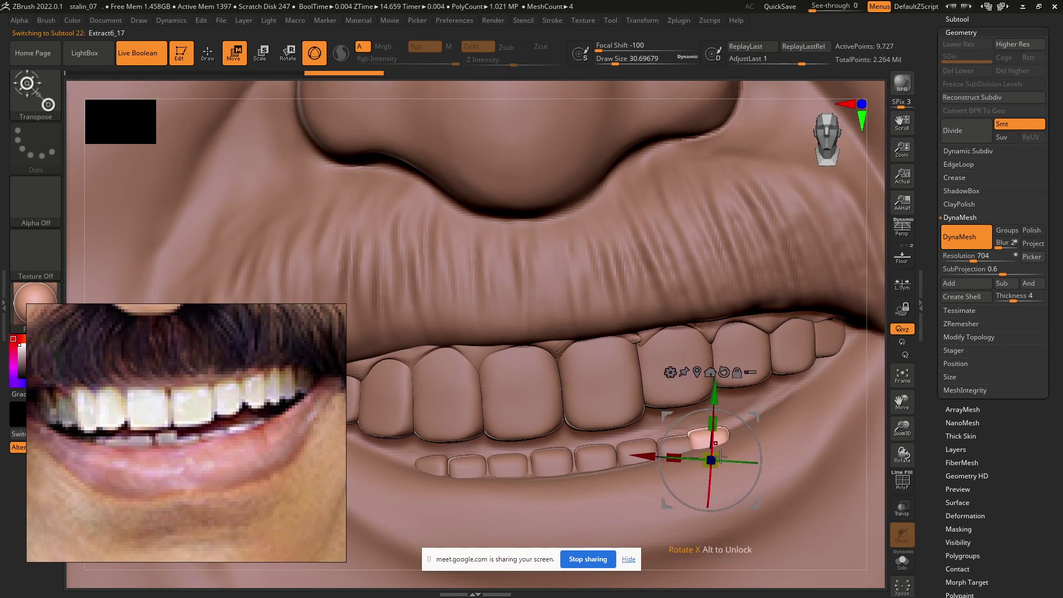
right_click_drag(742, 406, 762, 443)
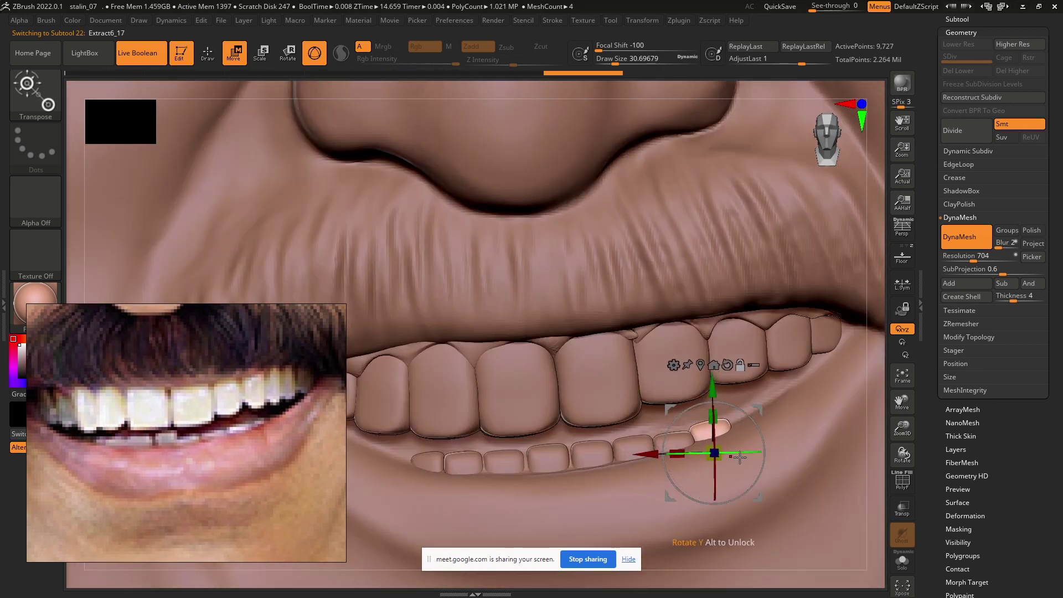
key("f")
key("q")
left_click(704, 292, "alt")
mouse_move(703, 292)
right_mouse_down("ctrl")
mouse_move(674, 358)
mouse_move(608, 353)
right_mouse_up("ctrl")
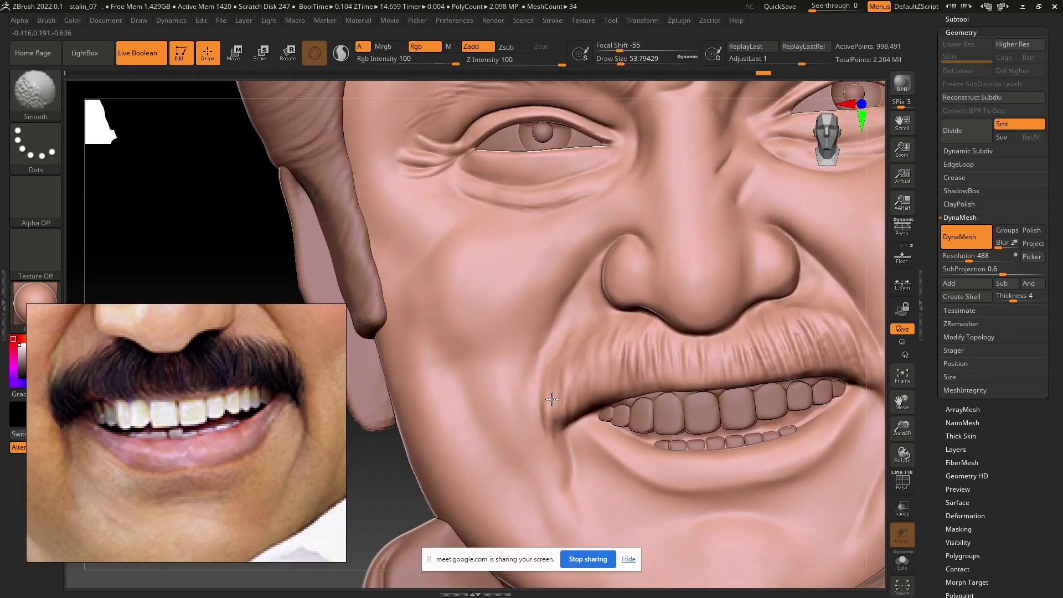
Step: Smooth the upper lip and the skin beneath the mustache
left_click_drag(607, 353, 604, 351, "shift")
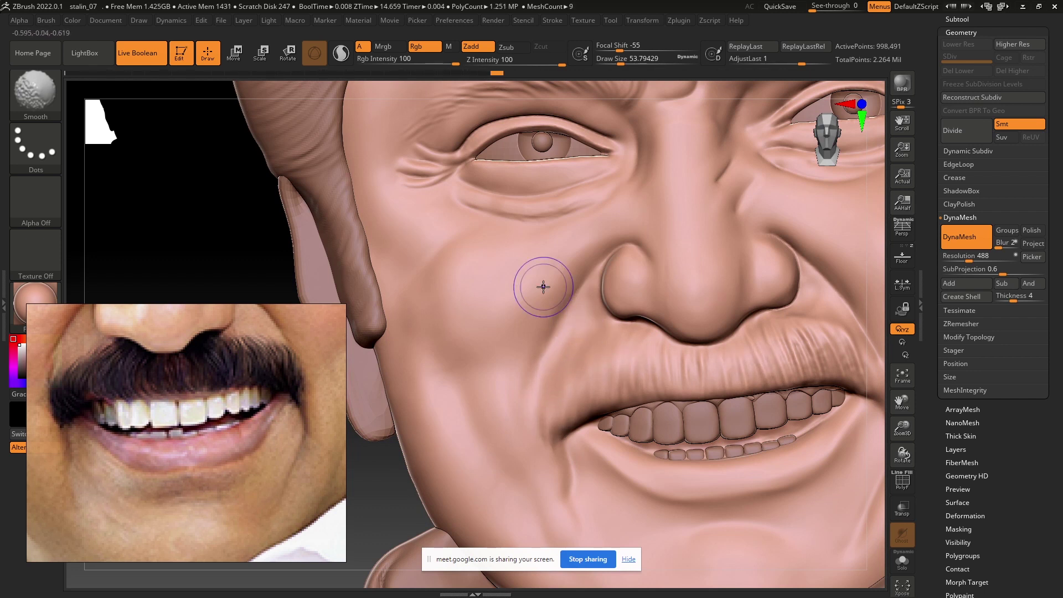
left_click_drag(648, 363, 625, 354)
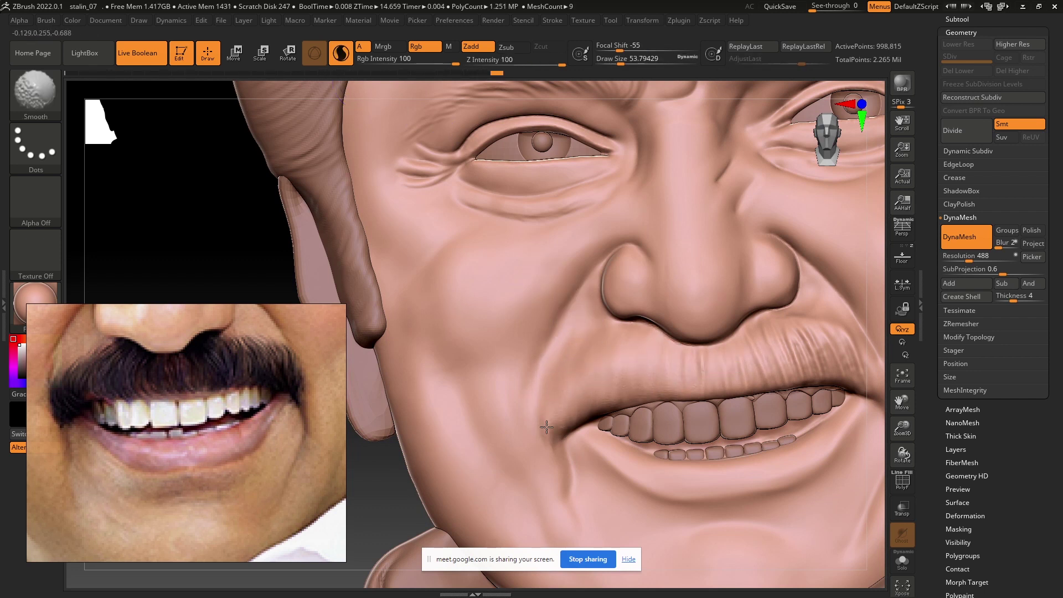
left_click_drag(610, 341, 590, 322, "shift")
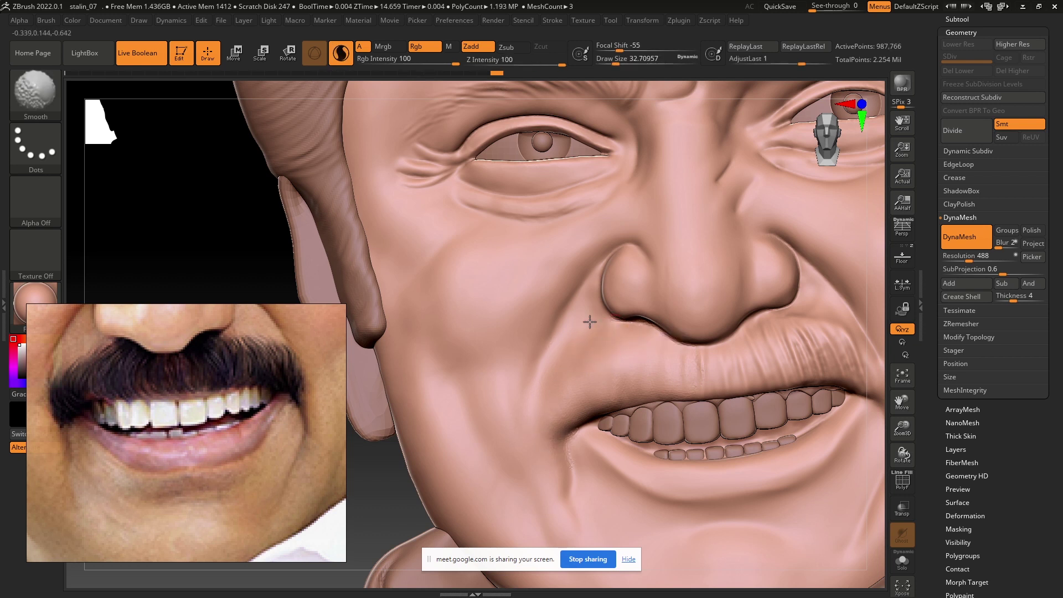
left_click_drag(654, 354, 717, 377, "shift")
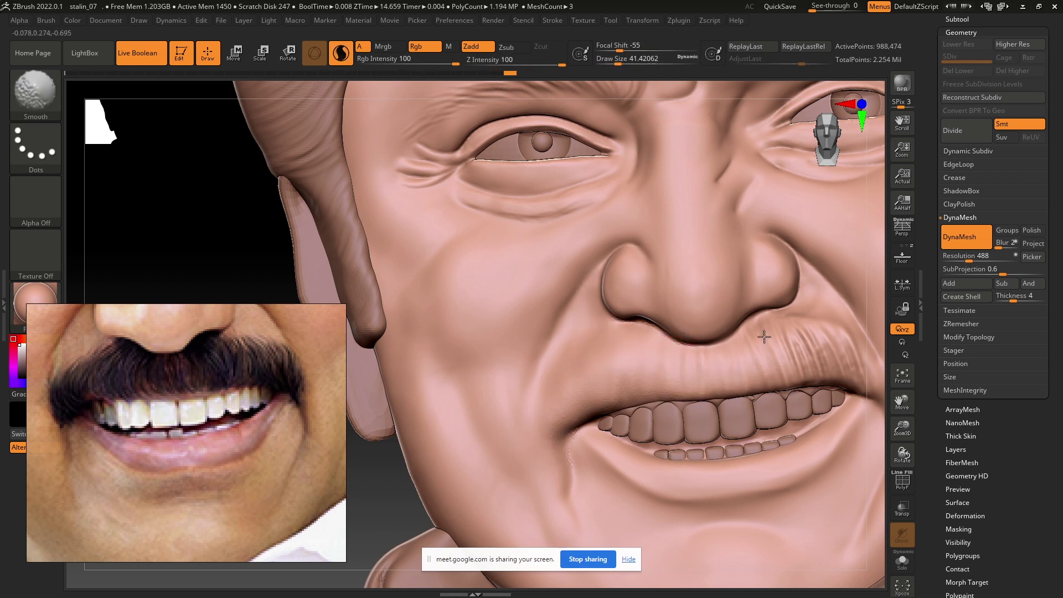
Step: Smooth the right cheek fold and the left mouth corner
right_click_drag(807, 323, 669, 373)
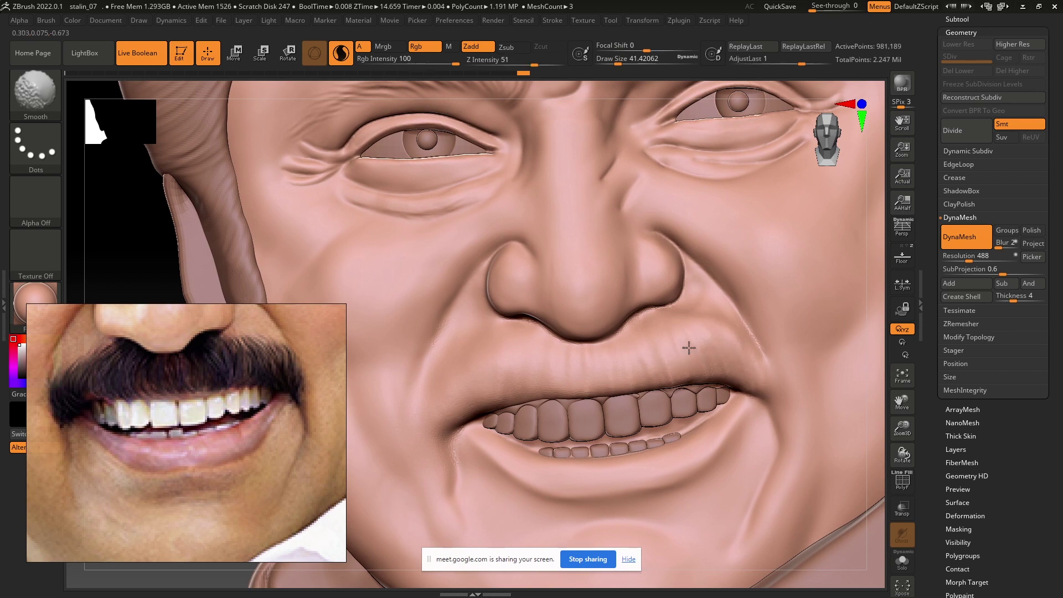
right_click_drag(689, 349, 658, 321, "ctrl")
right_click_drag(703, 368, 709, 334, "ctrl")
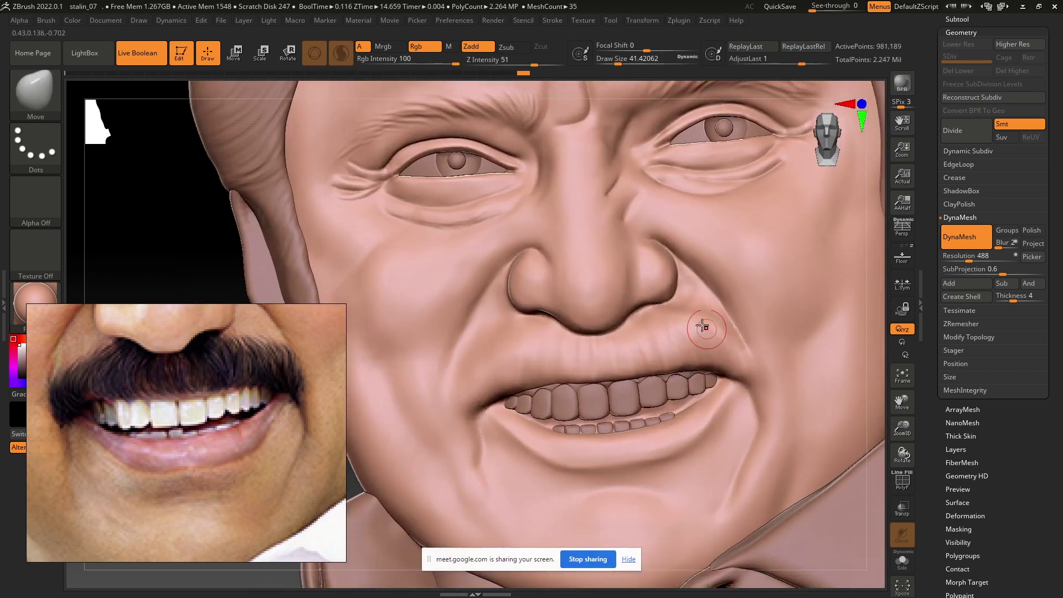
key("shift")
left_click_drag(700, 332, 724, 345, "shift")
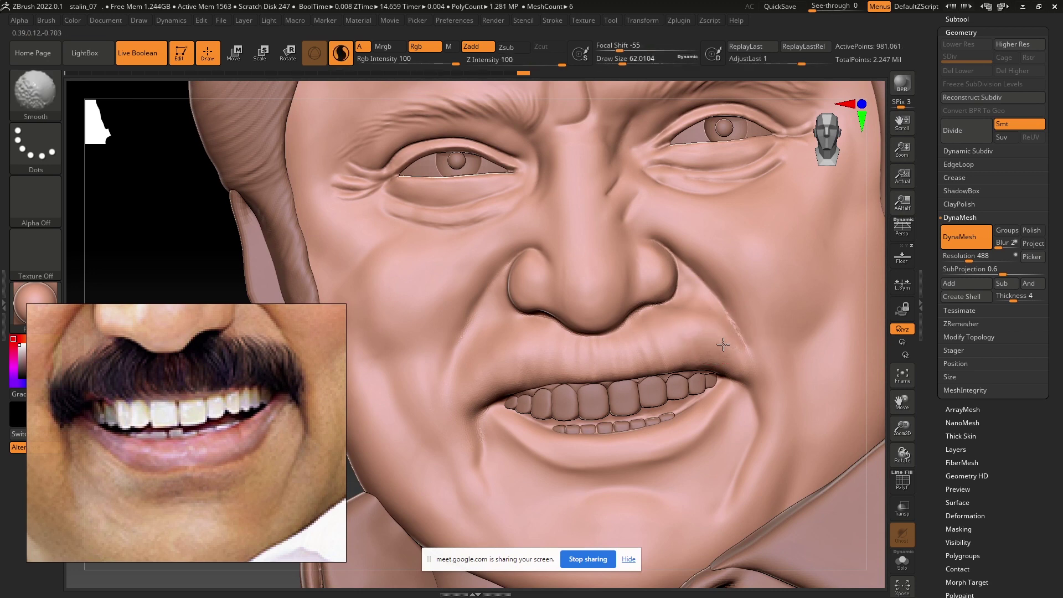
left_click_drag(493, 374, 486, 363, "shift")
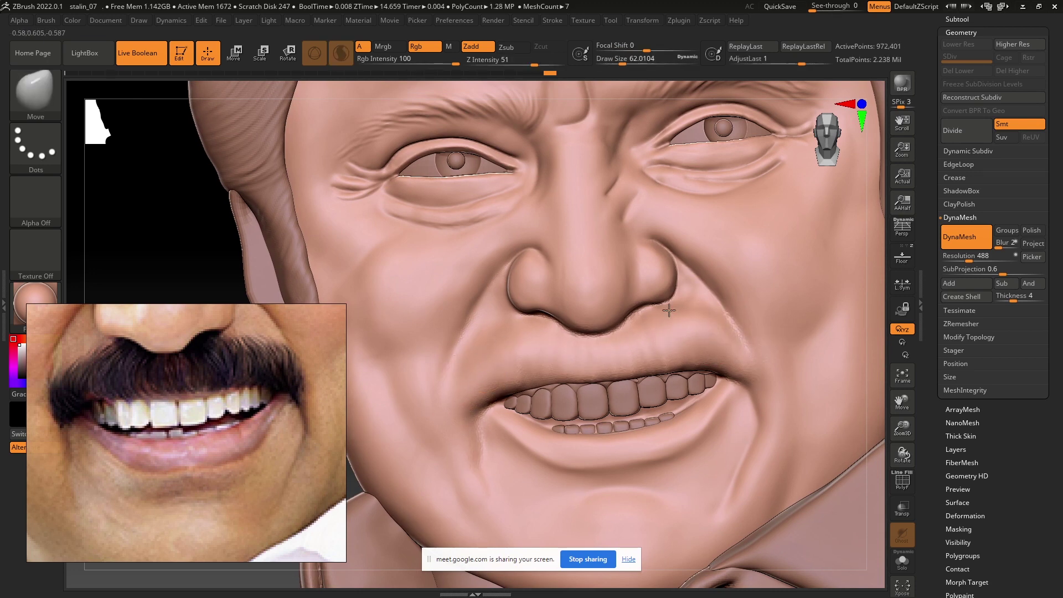
mouse_move(738, 352)
right_mouse_down("ctrl")
mouse_move(625, 379)
mouse_move(614, 428)
right_mouse_up("ctrl")
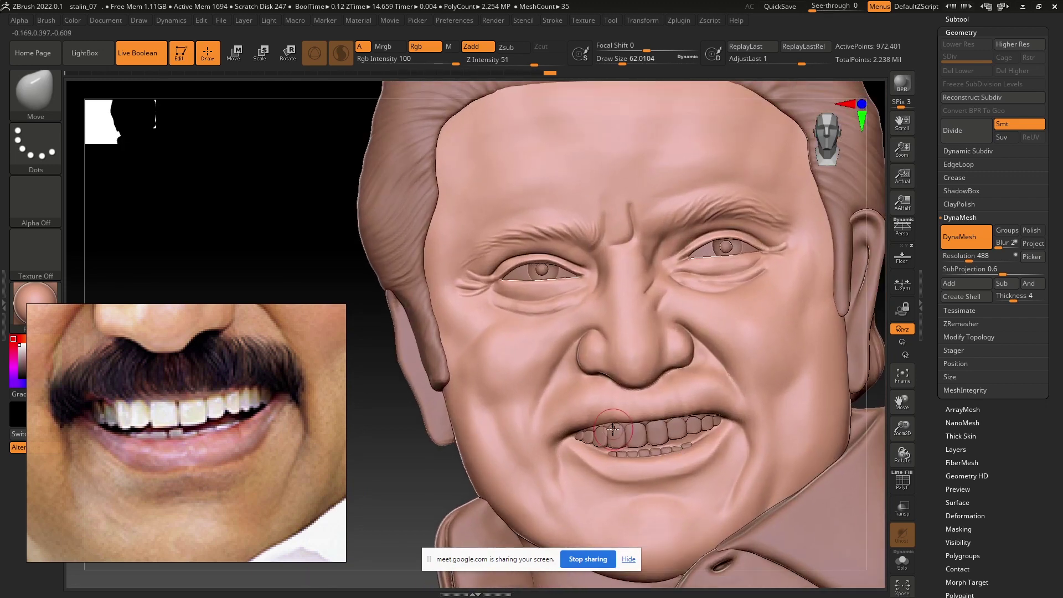
Step: Lasso-mask the nose and the areas below the nostrils
key("b")
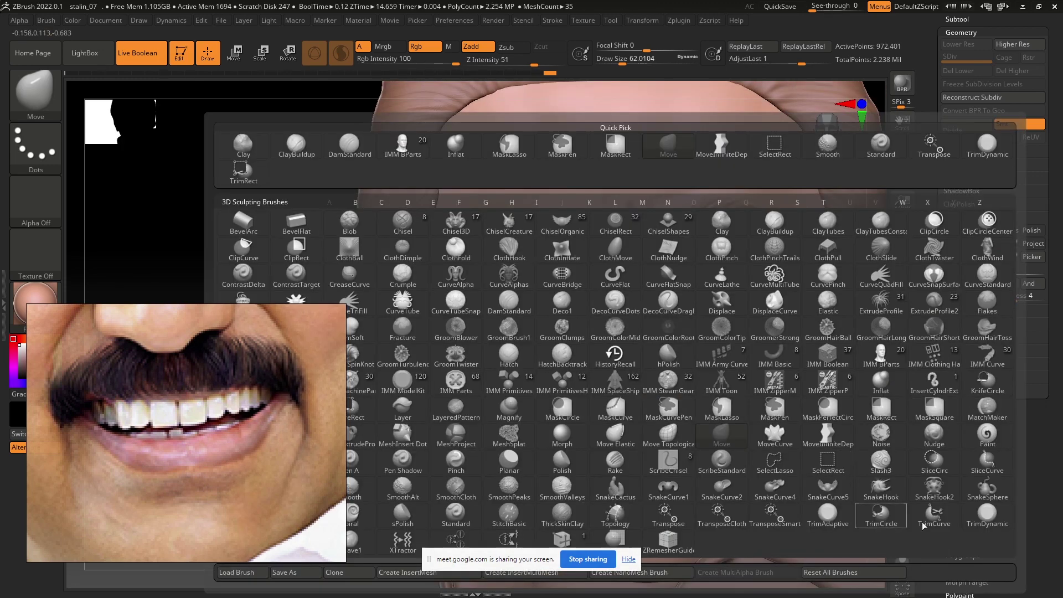
key("m")
key("l")
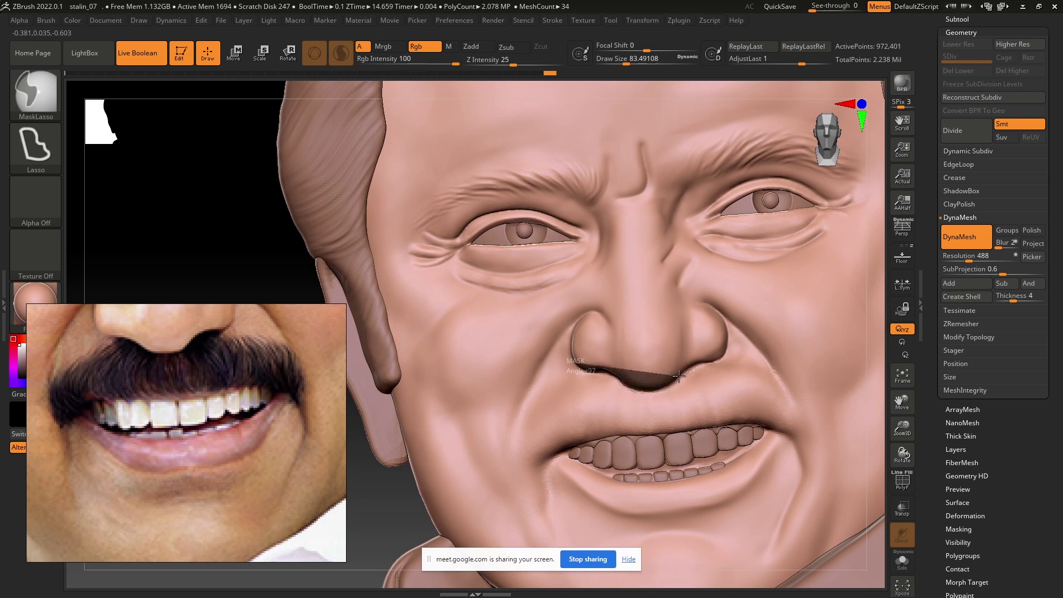
left_click_drag(679, 376, 587, 369, "ctrl")
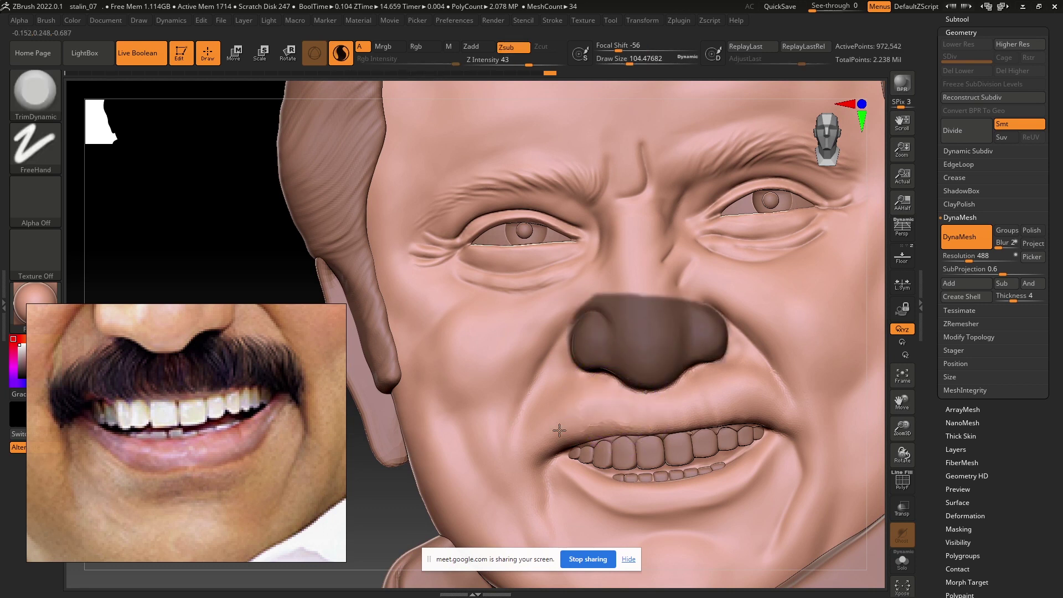
left_click_drag(222, 236, 467, 396, "ctrl")
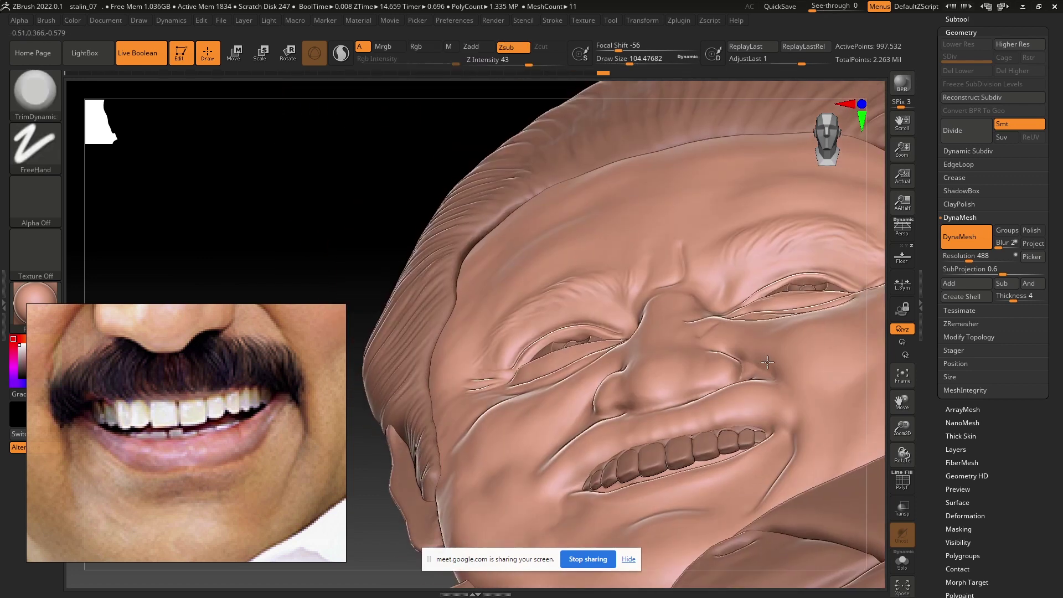
mouse_move(581, 409)
right_mouse_down("alt")
mouse_move(605, 383)
mouse_move(571, 352)
mouse_move(713, 363)
right_mouse_up("alt")
key("s")
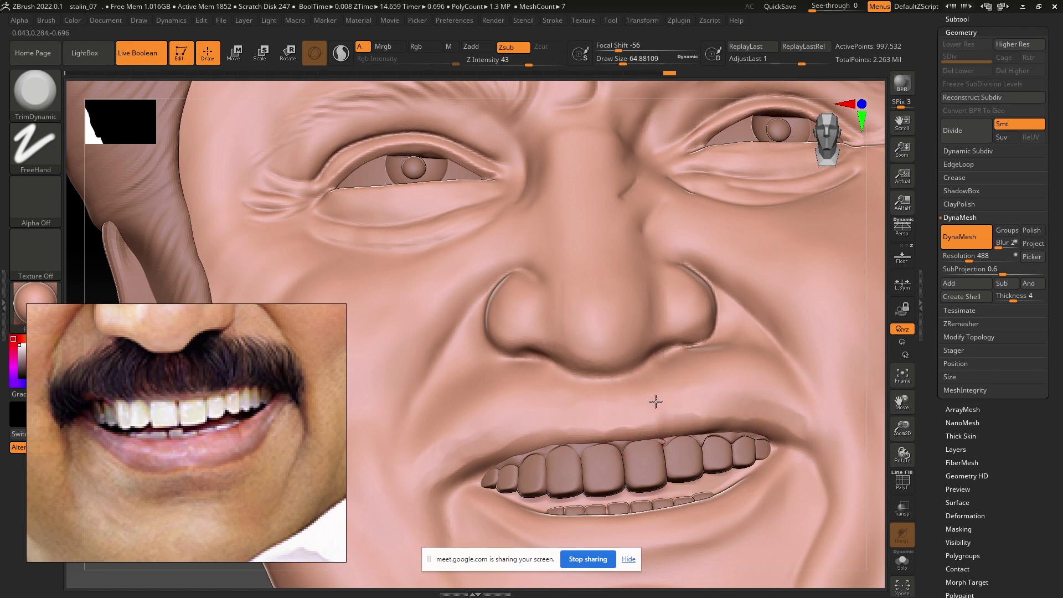
mouse_move(656, 401)
right_mouse_down()
mouse_move(753, 406)
mouse_move(733, 375)
right_mouse_up()
mouse_move(514, 344)
left_mouse_down("ctrl")
mouse_move(564, 366)
mouse_move(490, 322)
left_mouse_up("ctrl")
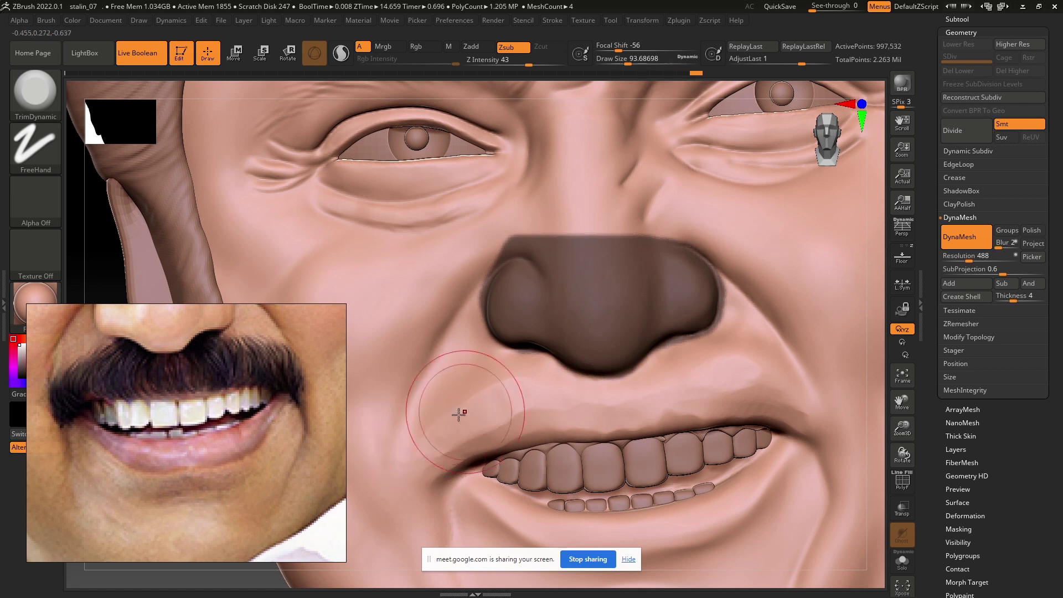
Step: Deepen and smooth the smile creases at both mouth corners and the right cheek
mouse_move(492, 382)
left_mouse_down()
mouse_move(437, 450)
mouse_move(456, 442)
mouse_move(434, 449)
left_mouse_up()
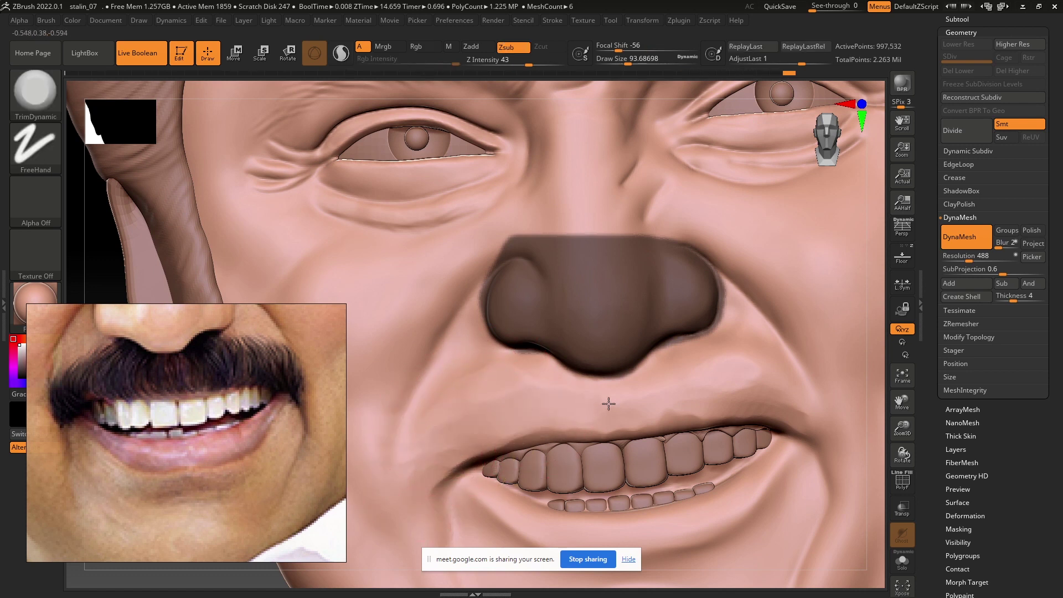
left_click_drag(721, 393, 806, 424)
mouse_move(787, 388)
left_mouse_down()
mouse_move(735, 368)
mouse_move(632, 407)
left_mouse_up()
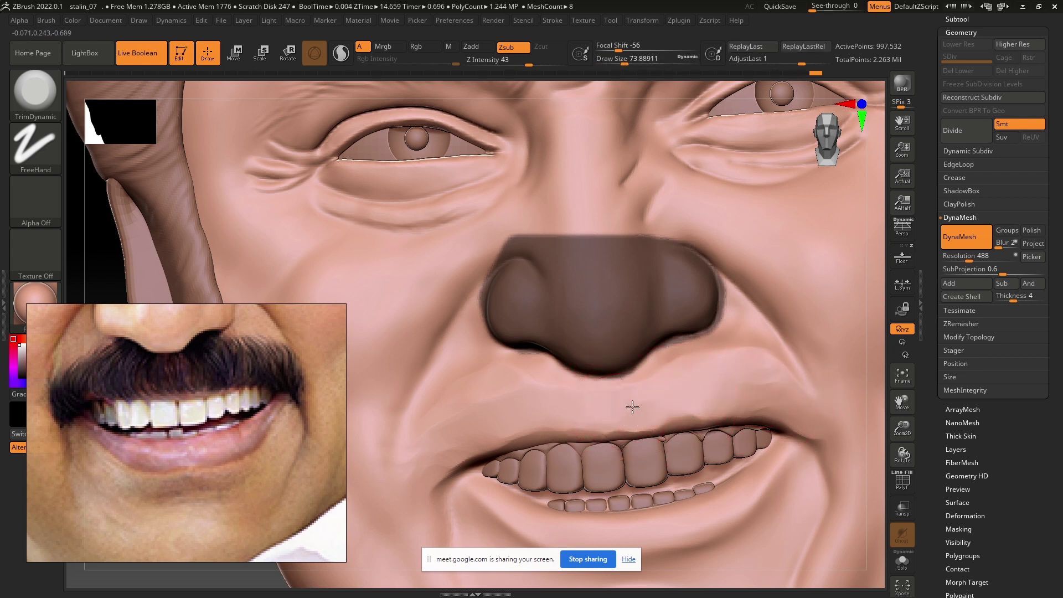
left_click_drag(673, 371, 735, 375, "shift")
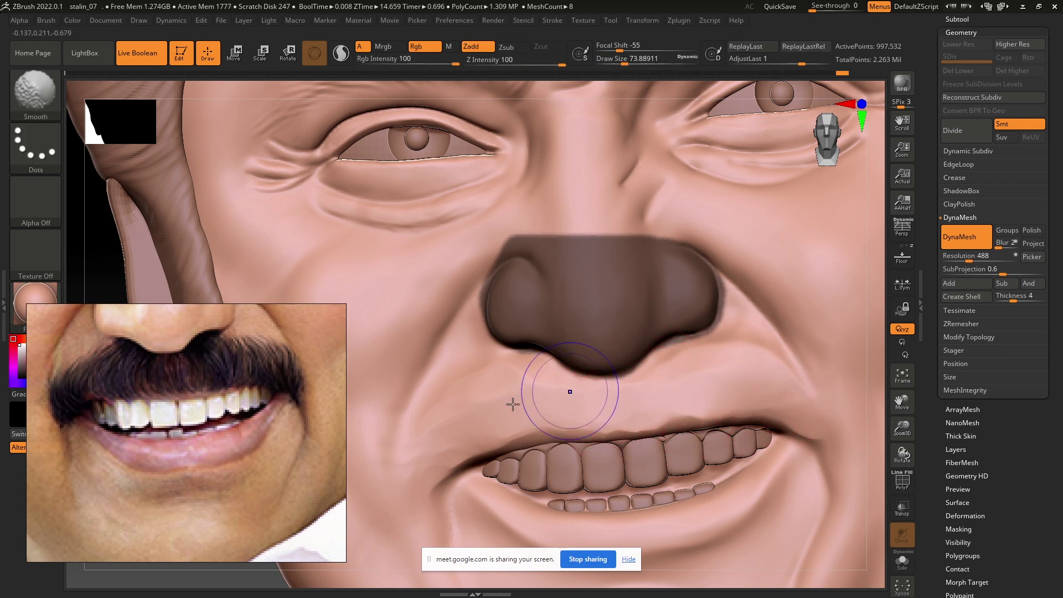
key("f")
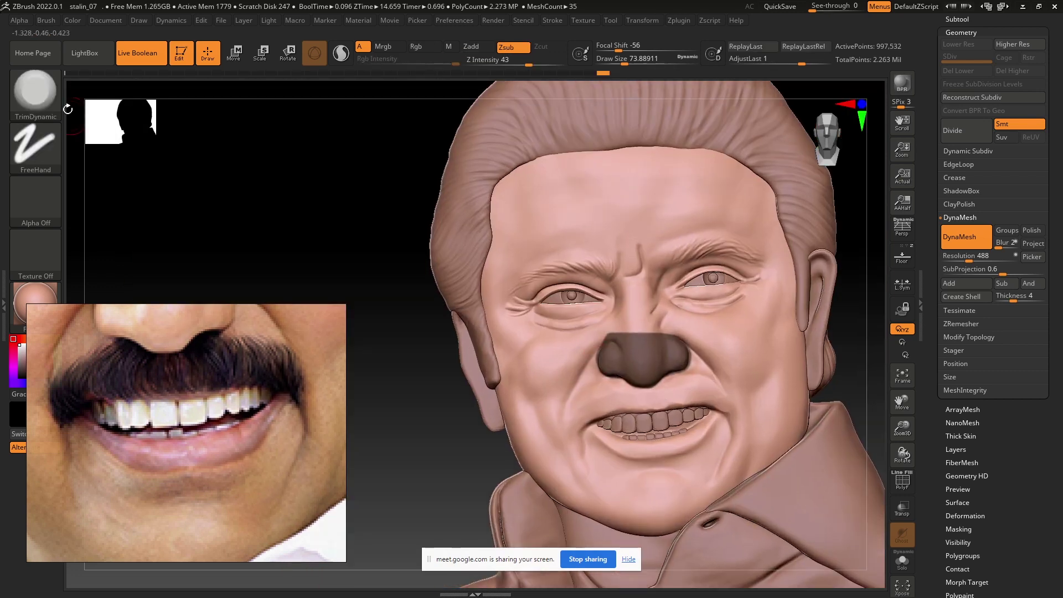
key("comma")
Step: Load the Smooth Stronger brush from LightBox and zoom in close on the teeth
left_click(197, 88)
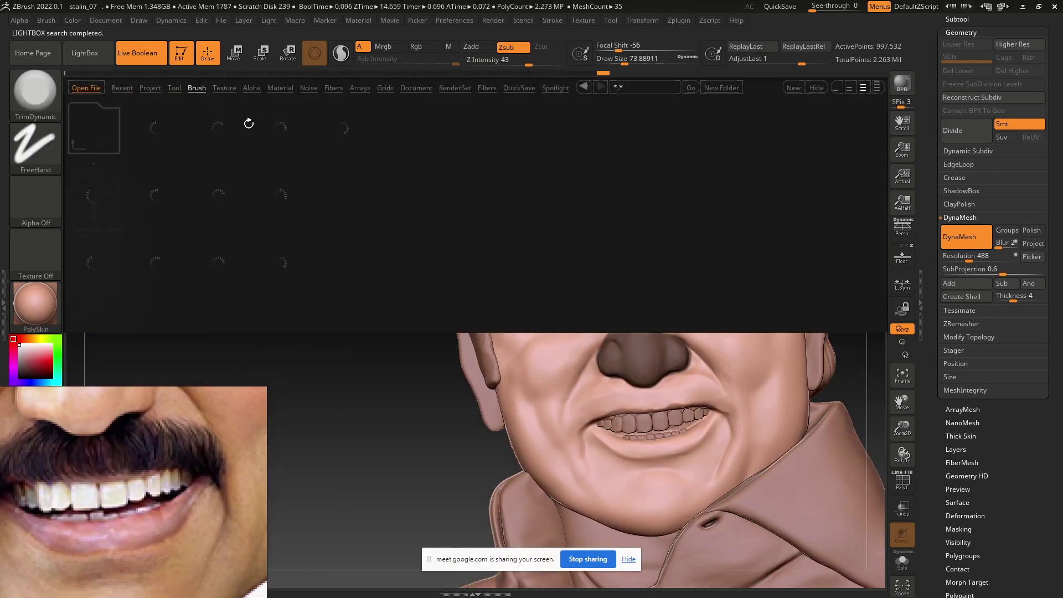
double_click(307, 277)
left_click(131, 290)
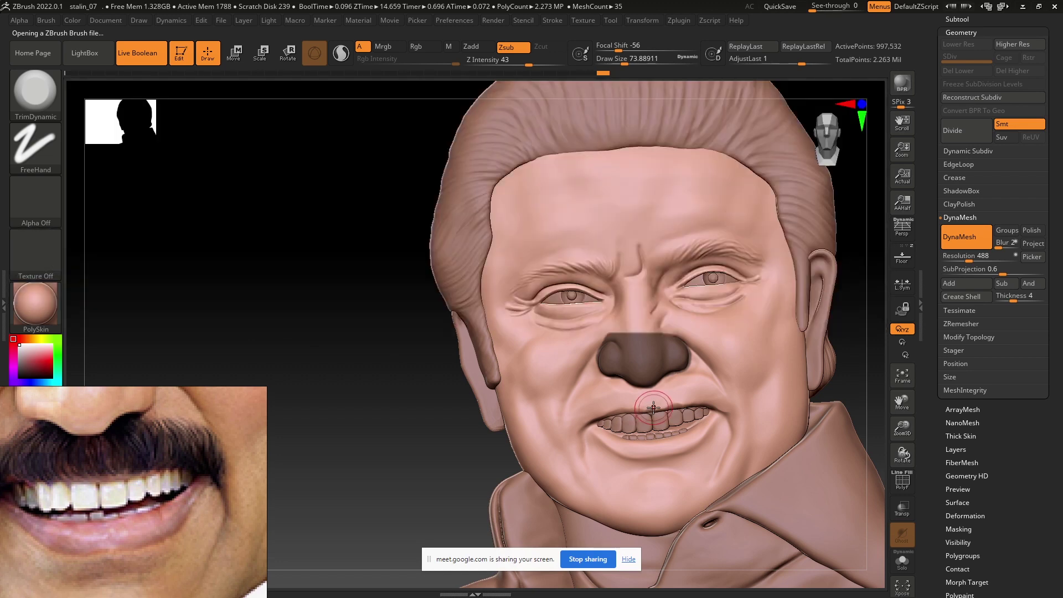
scroll(579, 423, "up", 3)
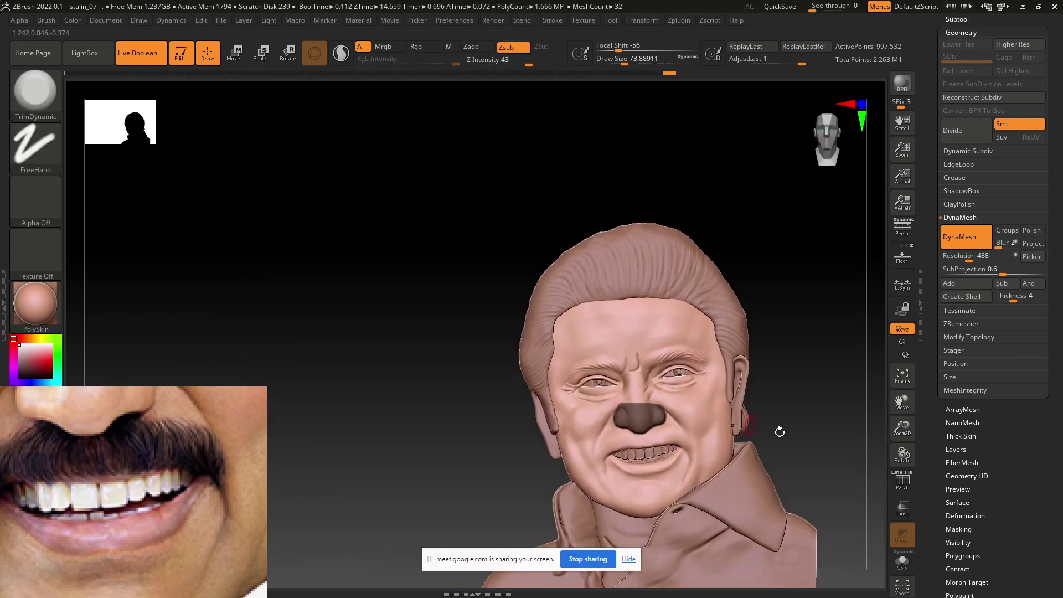
left_click_drag(780, 431, 549, 454)
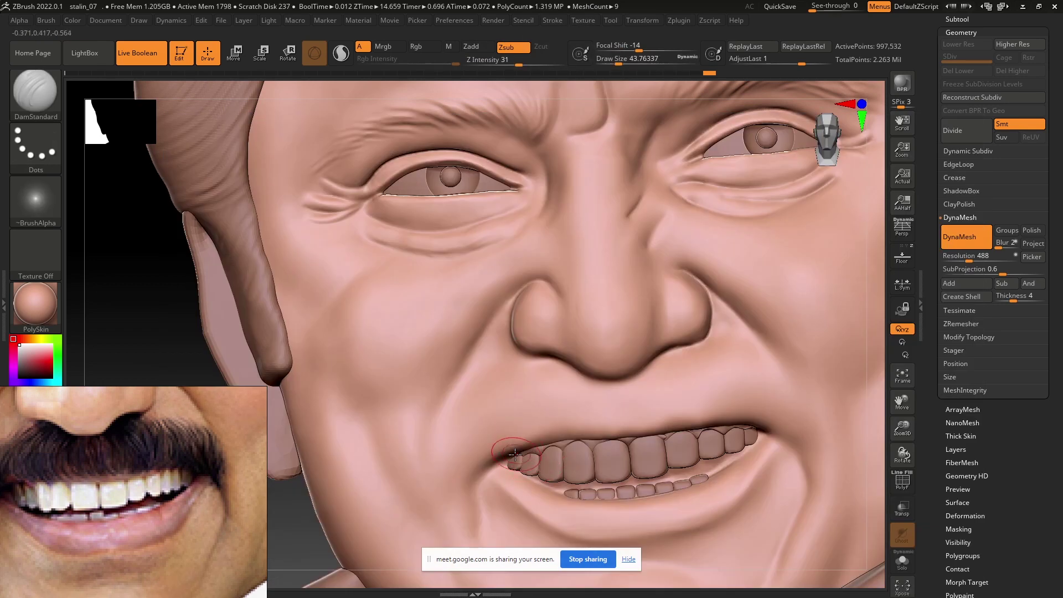
Step: Switch to ClayBuildup and smooth the lip near the right mouth corner
key("b")
key("c")
key("b")
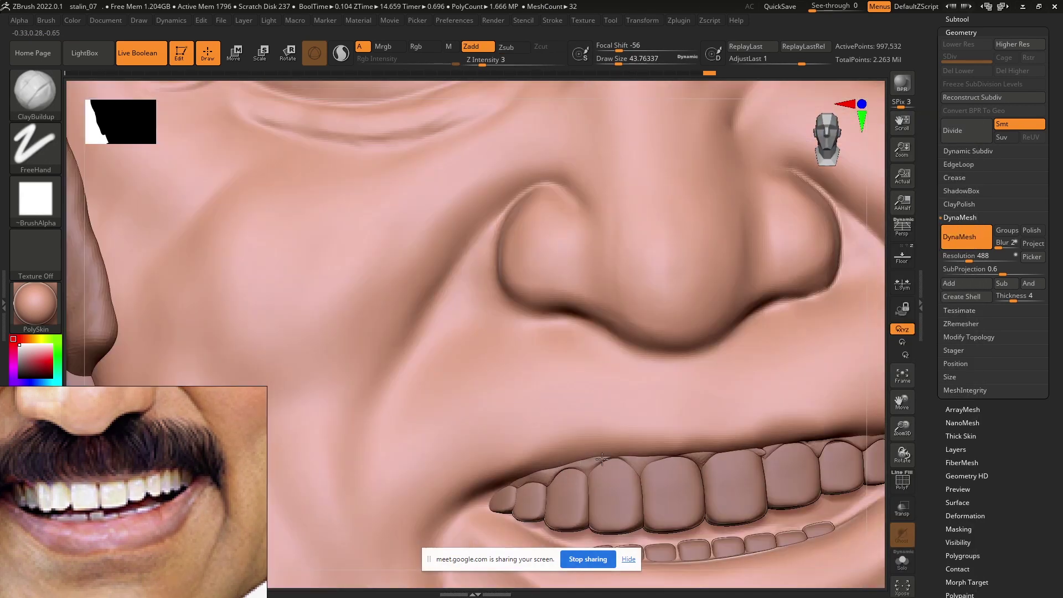
key("shift")
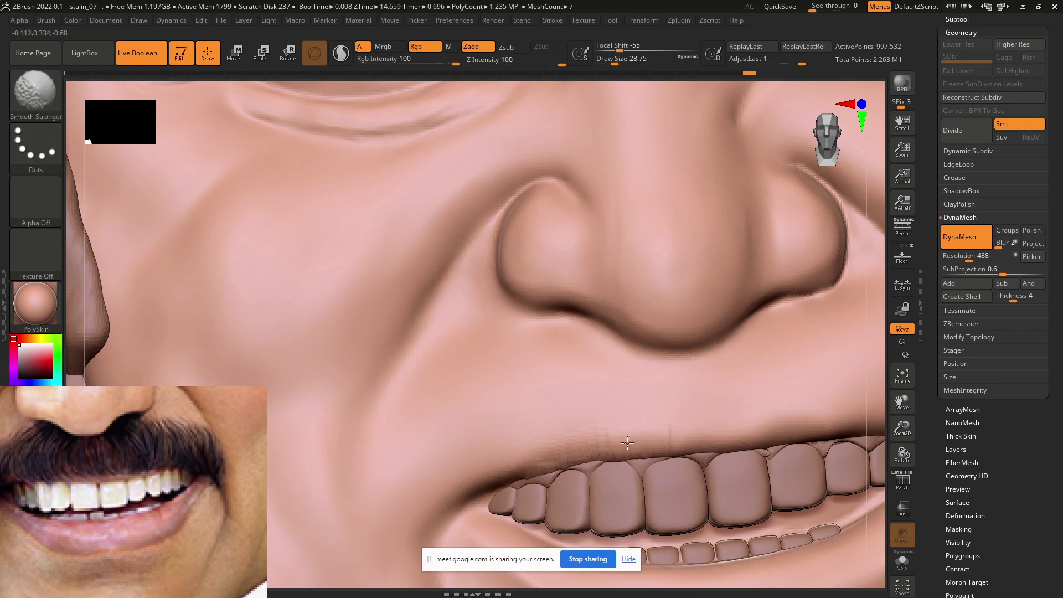
right_click_drag(457, 496, 533, 454, "ctrl")
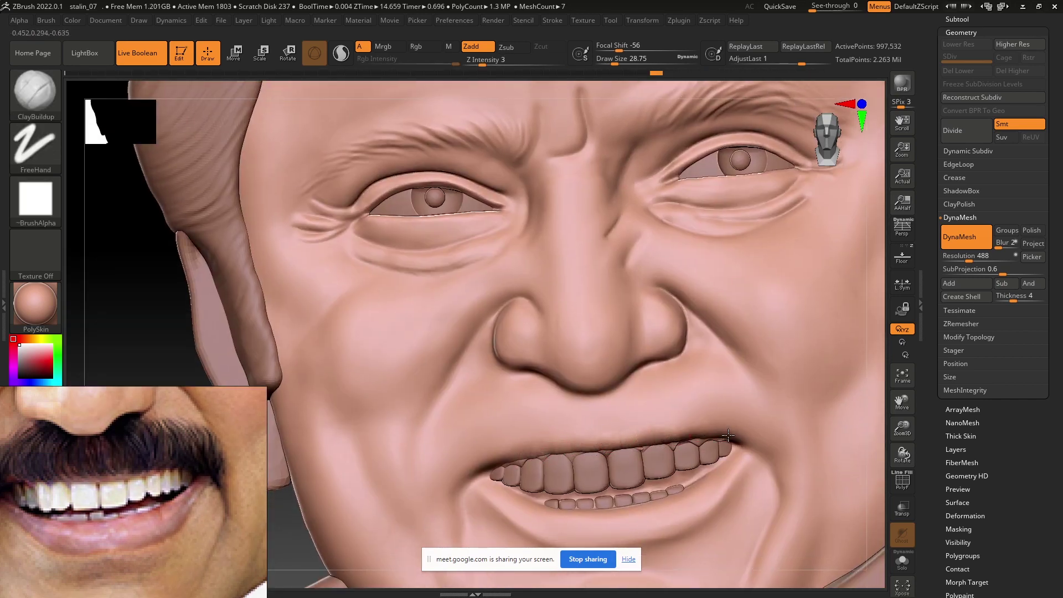
right_click_drag(670, 434, 625, 438, "shift")
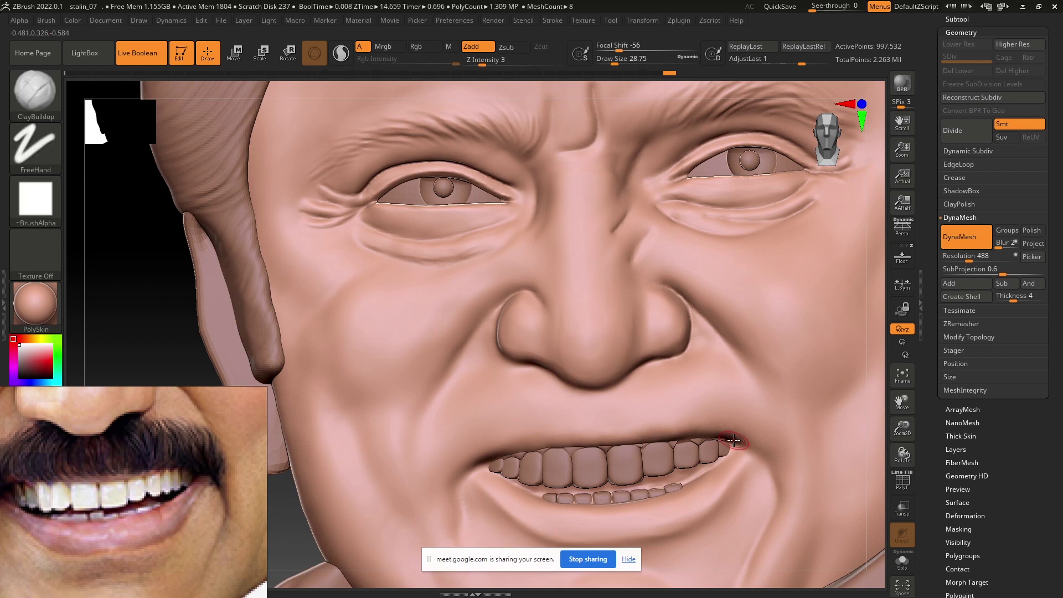
Step: Select the DamStandard brush and fine-tune its draw size smaller
key("b")
key("d")
key("s")
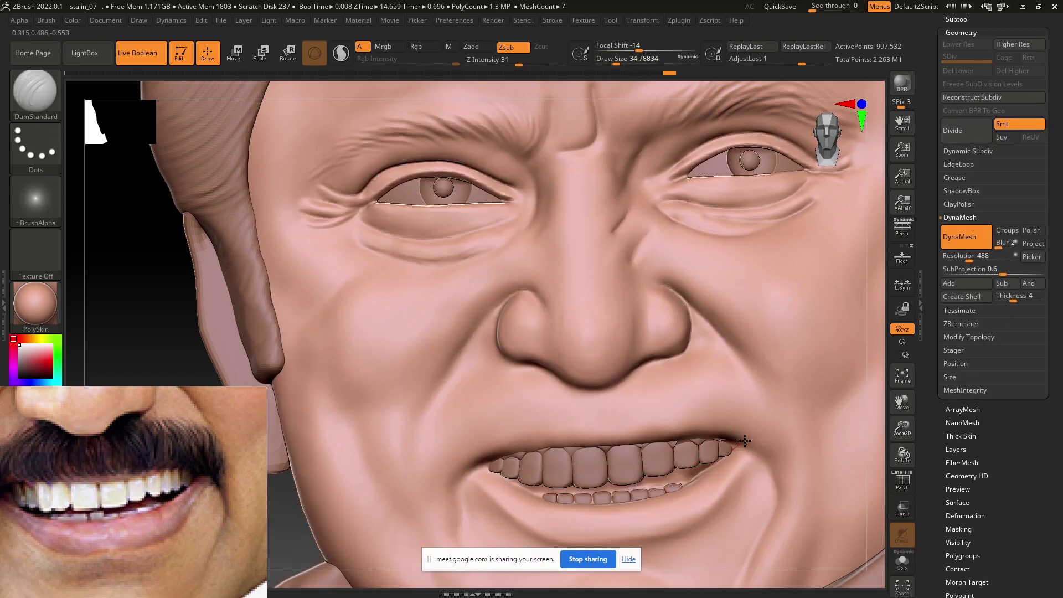
key("bracketleft")
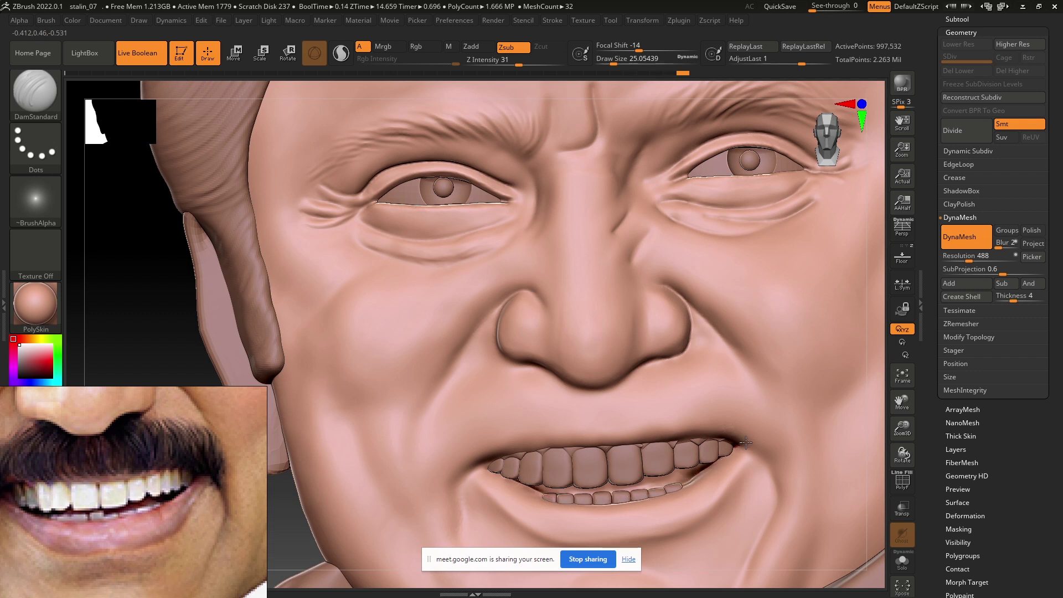
key("bracketleft")
key("bracketleft")
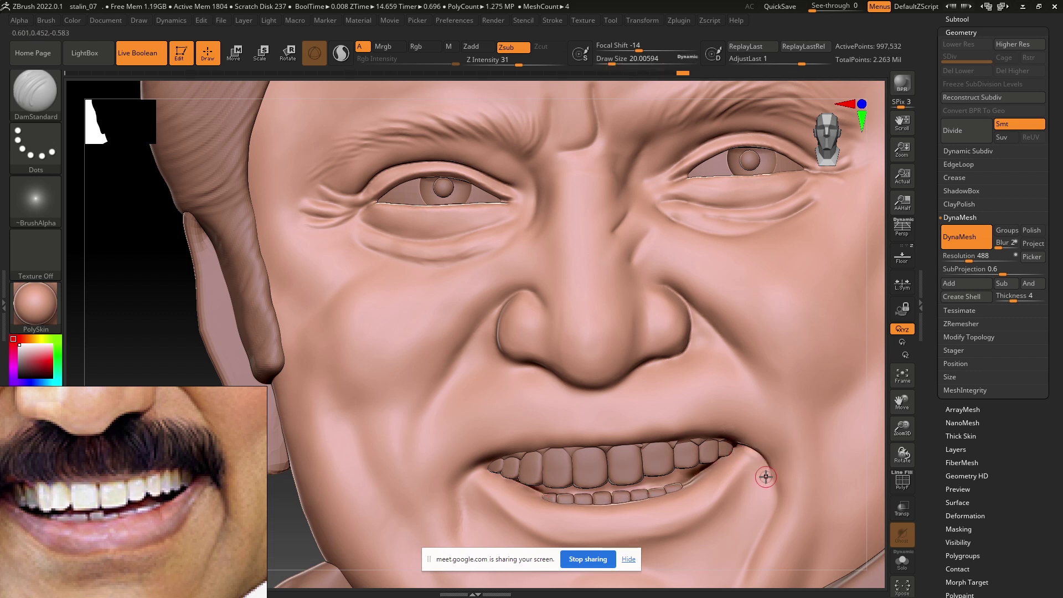
key("bracketright")
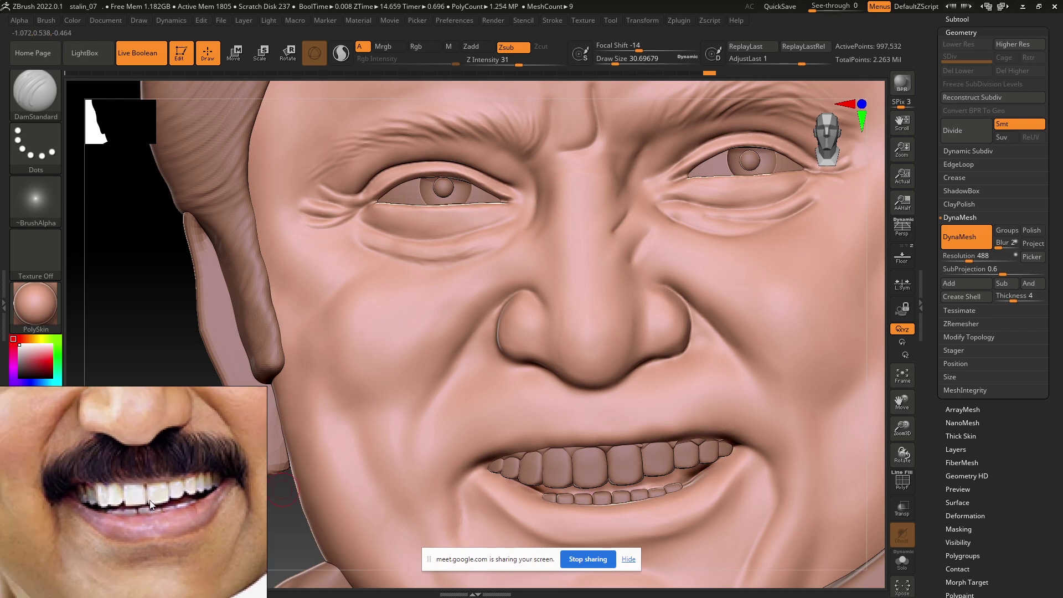
key("bracketleft")
right_click_drag(643, 416, 890, 251, "ctrl")
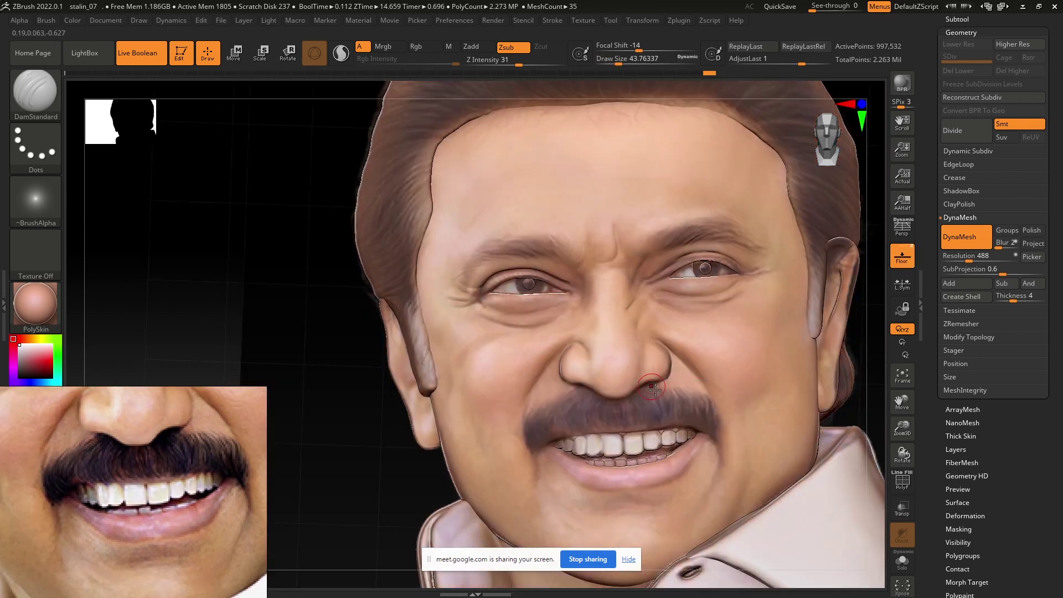
Step: Choose the MaskPen brush and paint a mustache-shaped mask over the upper lip
left_click(50, 102, "ctrl")
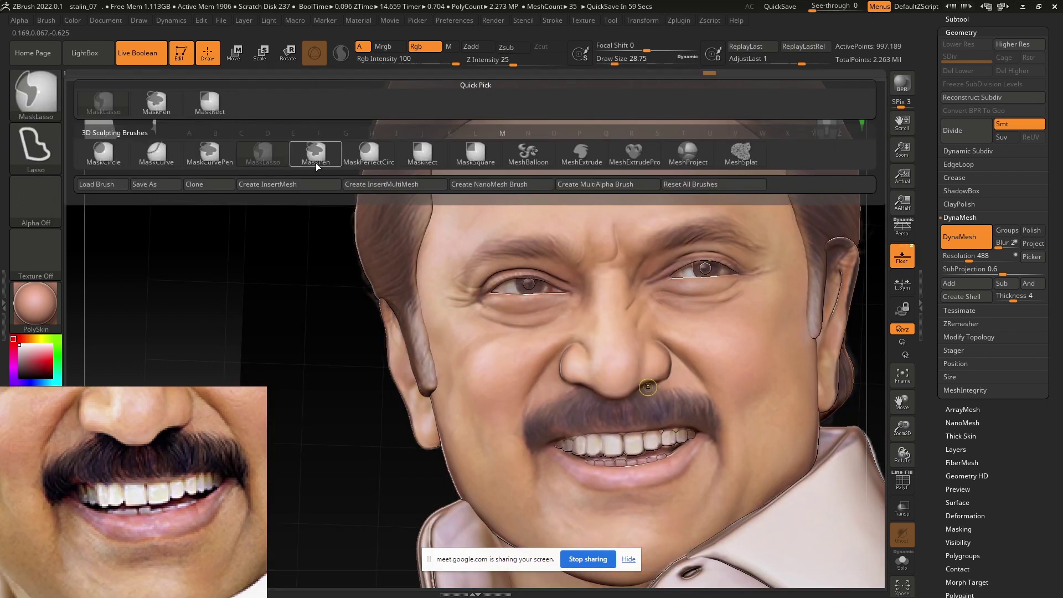
left_click(316, 163, "ctrl")
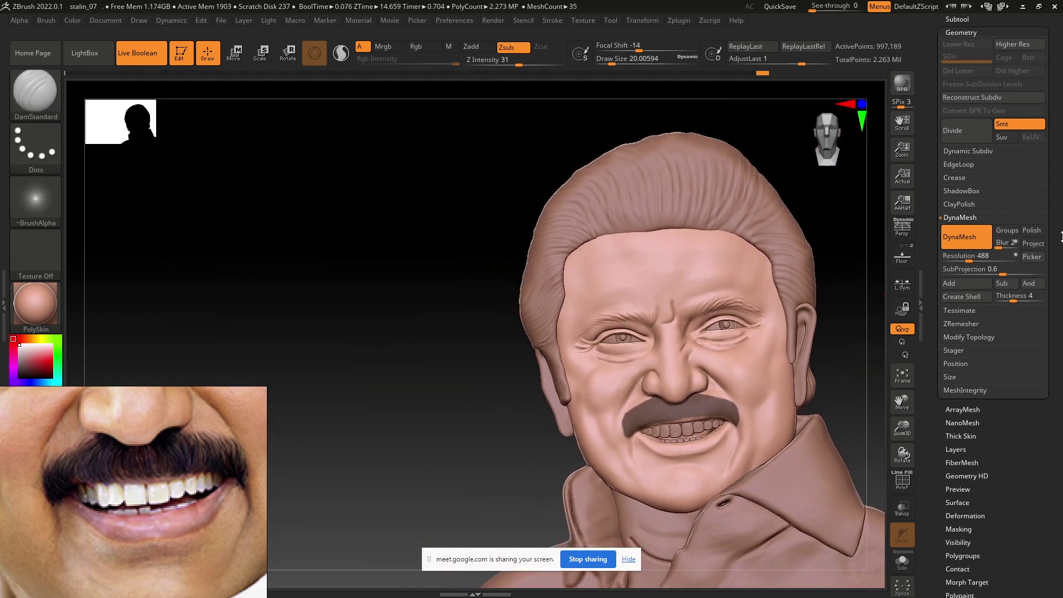
left_click(957, 93)
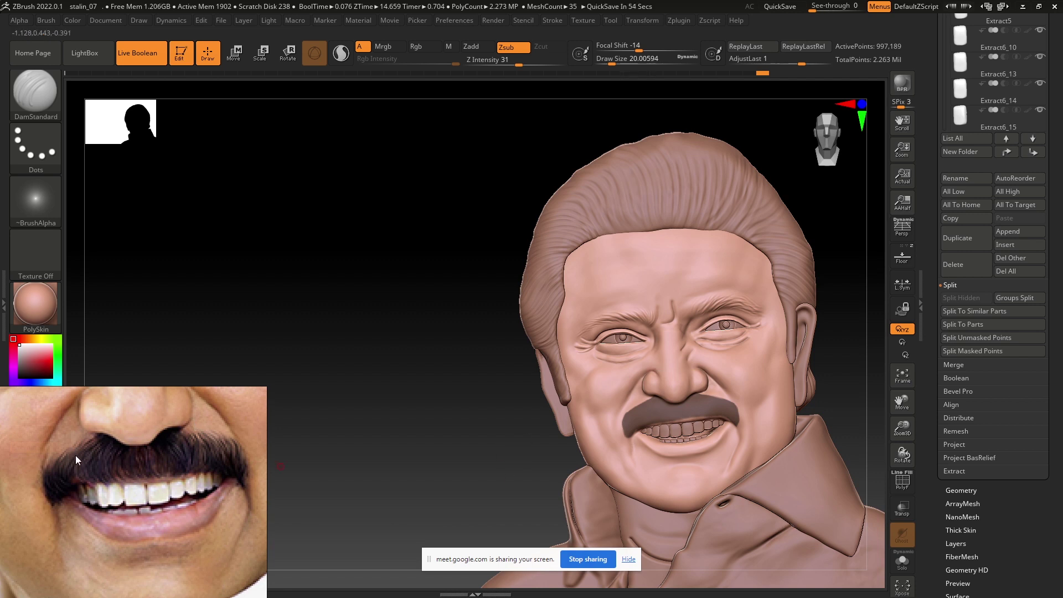
Step: Extract the masked mustache area as a shell with Thick set to 0.02
left_click(958, 471)
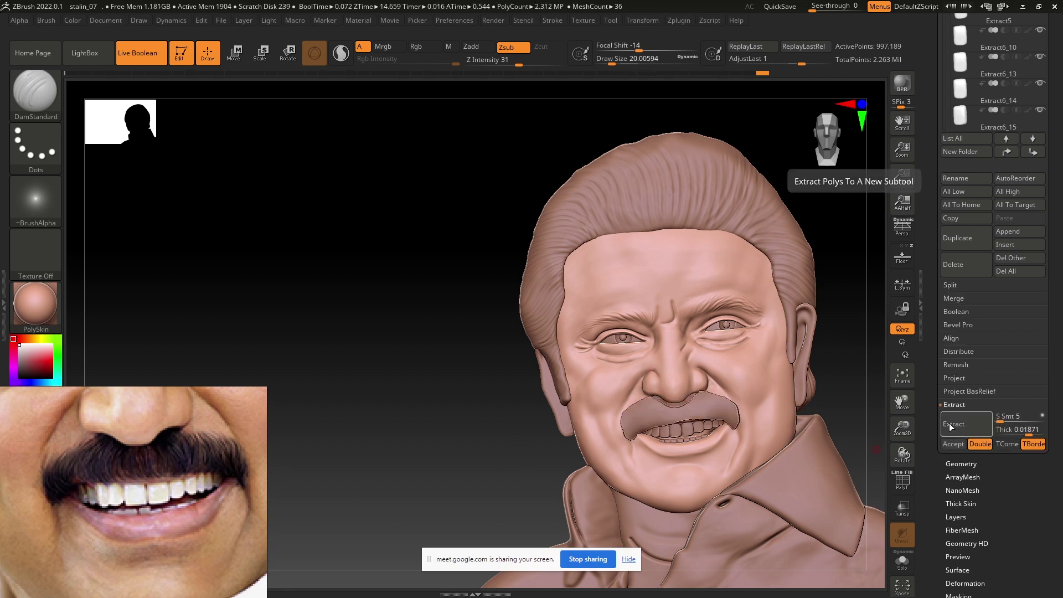
mouse_move(787, 388)
right_mouse_down()
mouse_move(807, 399)
mouse_move(764, 455)
mouse_move(688, 416)
right_mouse_up()
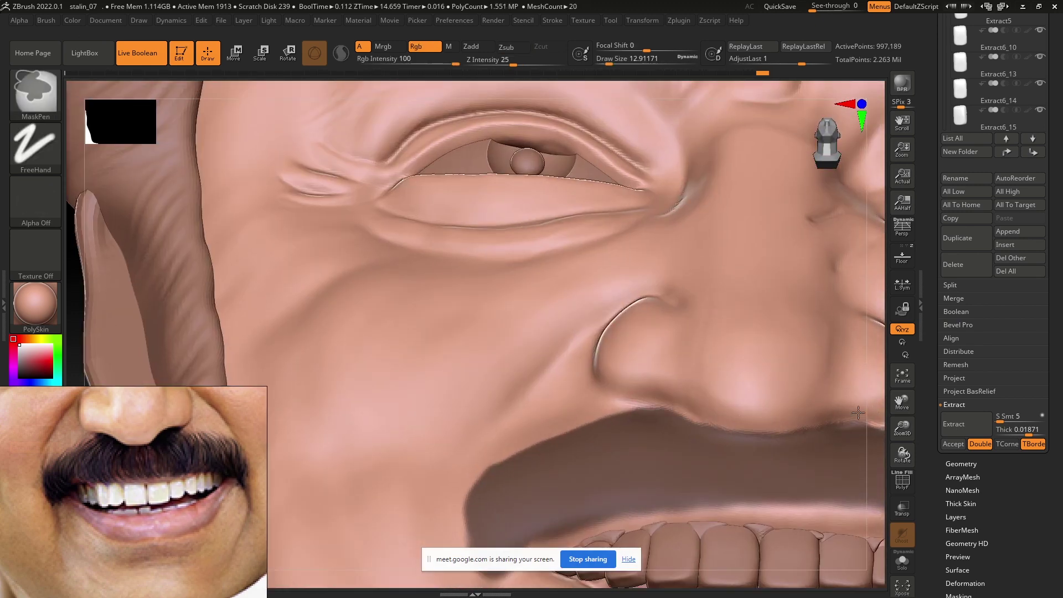
left_click(1021, 431)
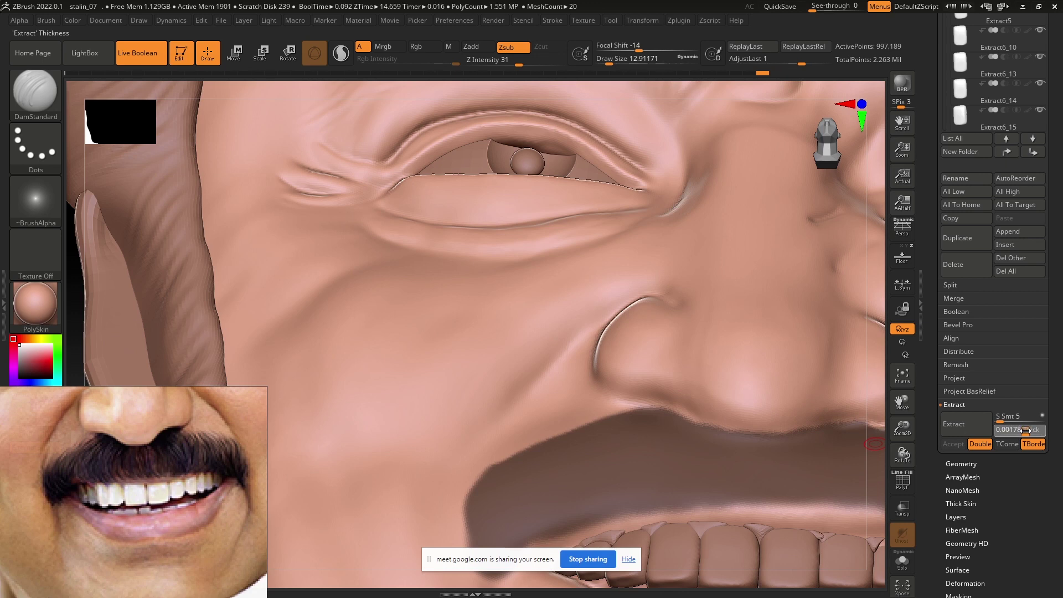
left_click(970, 424)
left_click_drag(1014, 429, 1028, 430)
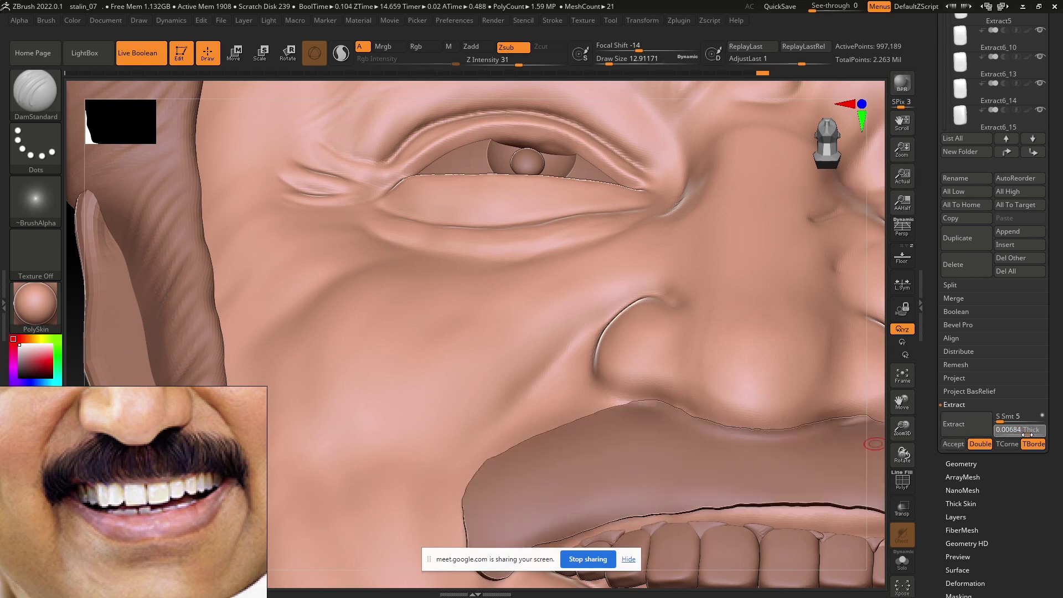
left_click(970, 431)
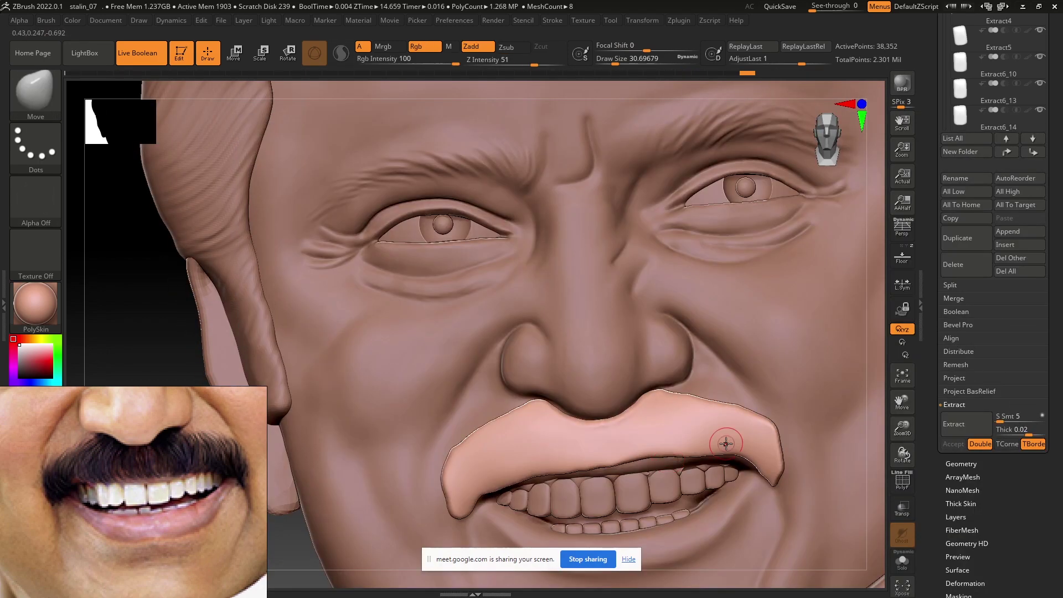
Step: Pick MoveInfiniteDepth, undo the stray piece at the left mouth corner, and inspect the mustache
key("b")
key("m")
key("i")
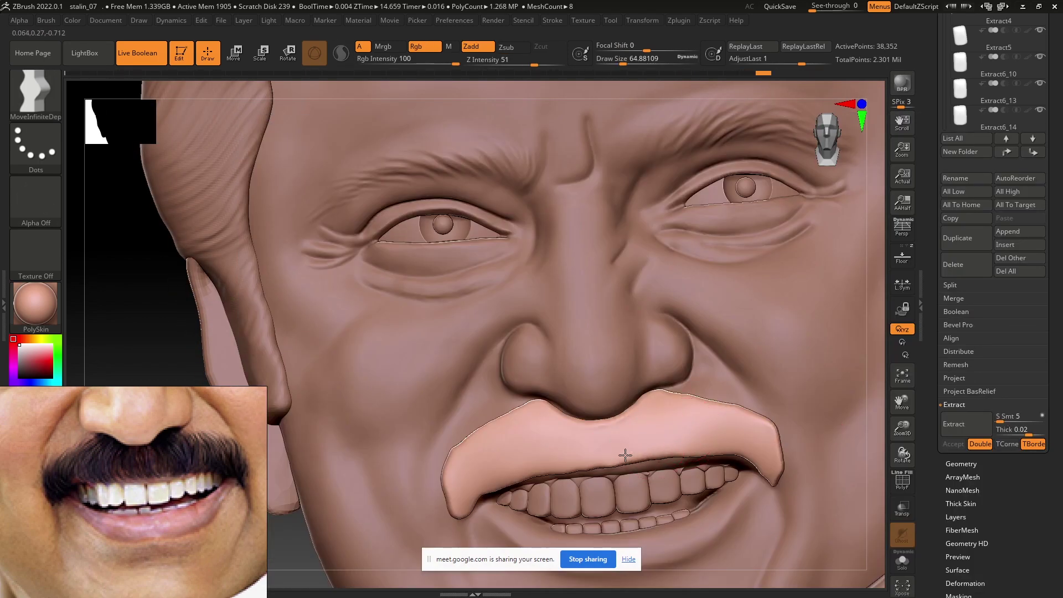
key("ctrl+z")
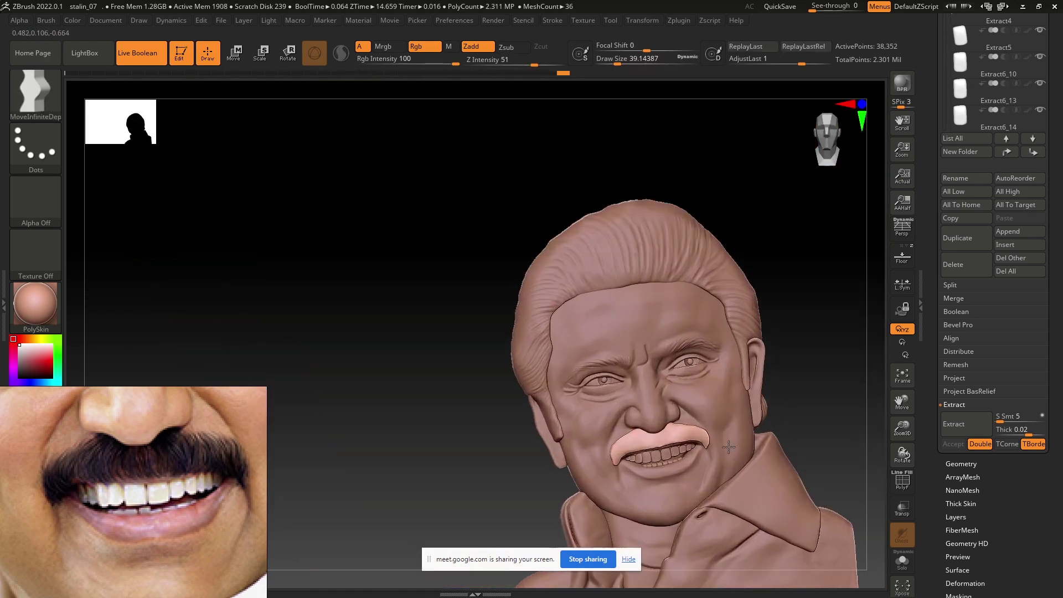
right_click_drag(603, 416, 596, 401, "alt")
right_click_drag(635, 433, 649, 436)
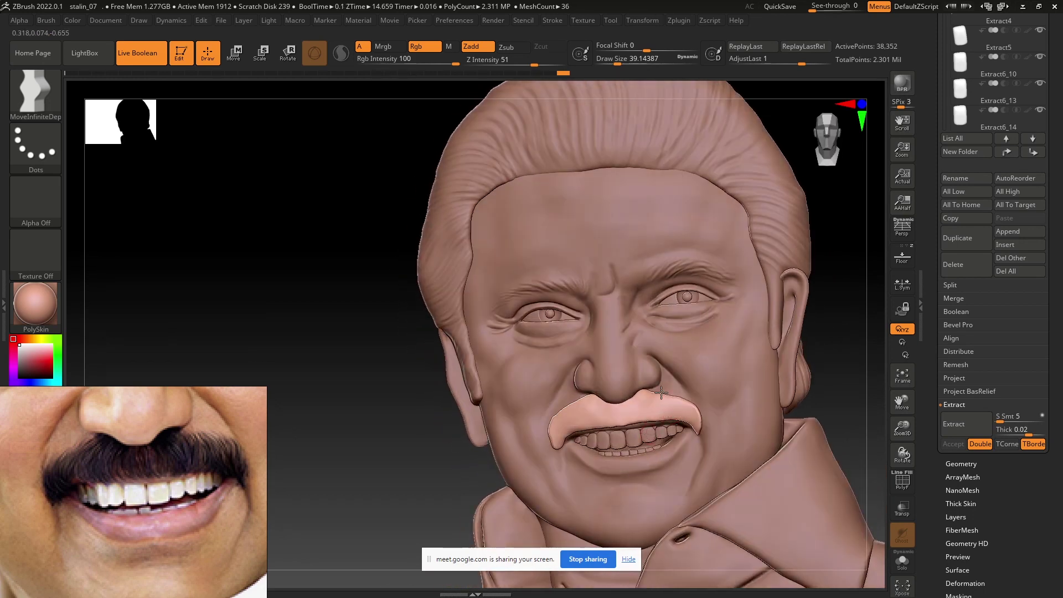
right_click_drag(661, 393, 661, 432, "alt")
left_click(962, 463)
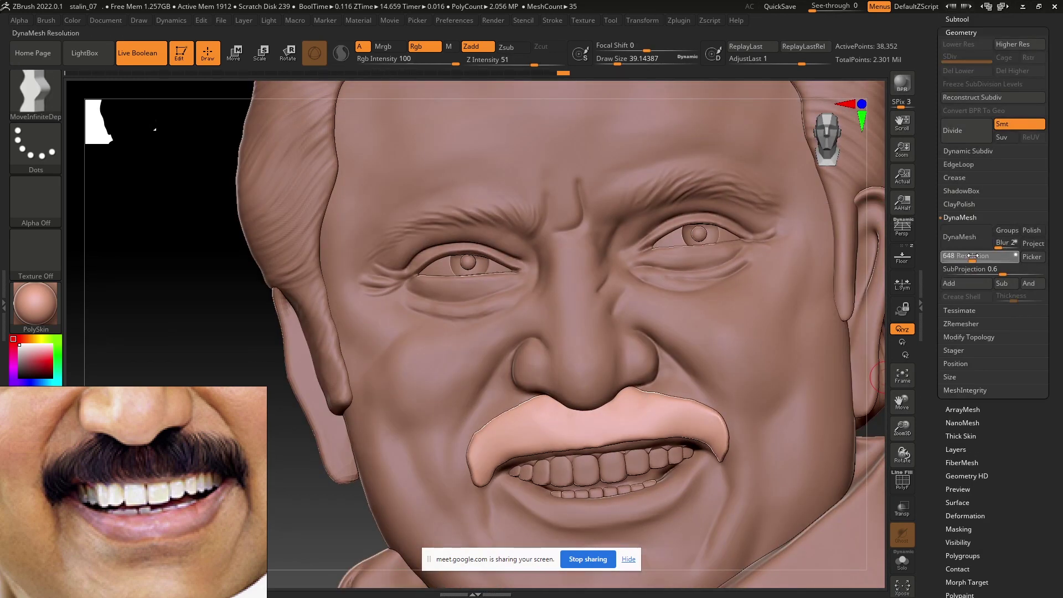
Step: DynaMesh the moustache and set the Standard brush to Alpha 62 at Z Intensity 10
left_click(960, 236)
key("b")
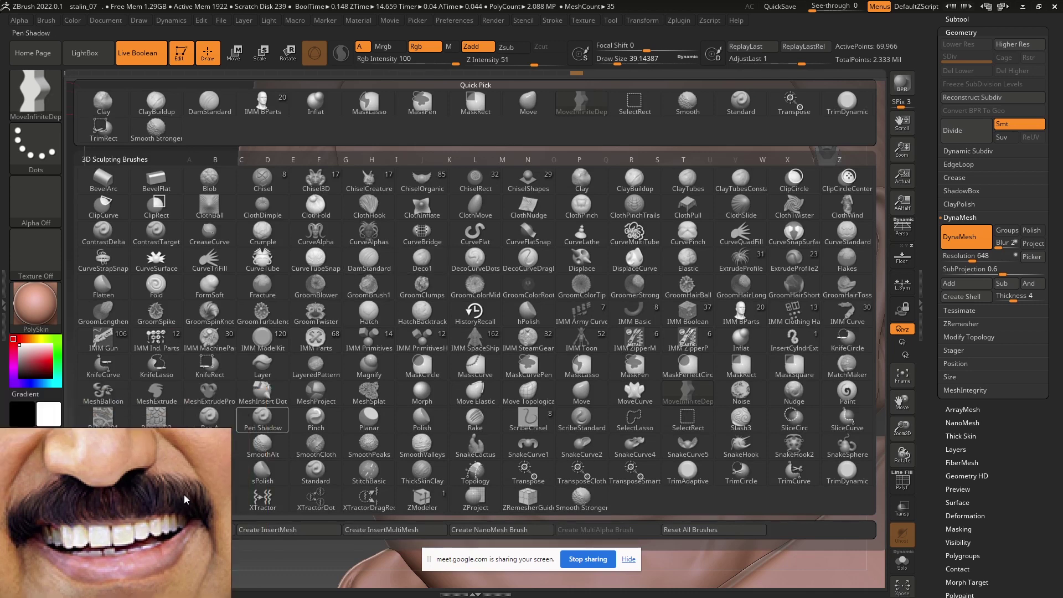
key("s")
key("t")
key("a")
left_click(194, 393)
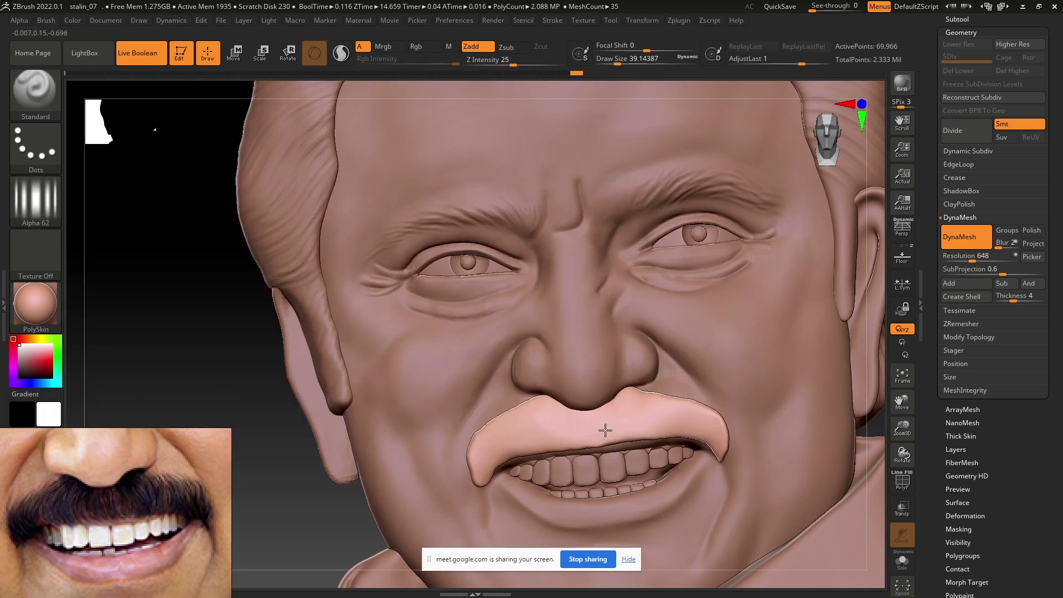
right_click_drag(606, 430, 652, 384, "alt")
type("3")
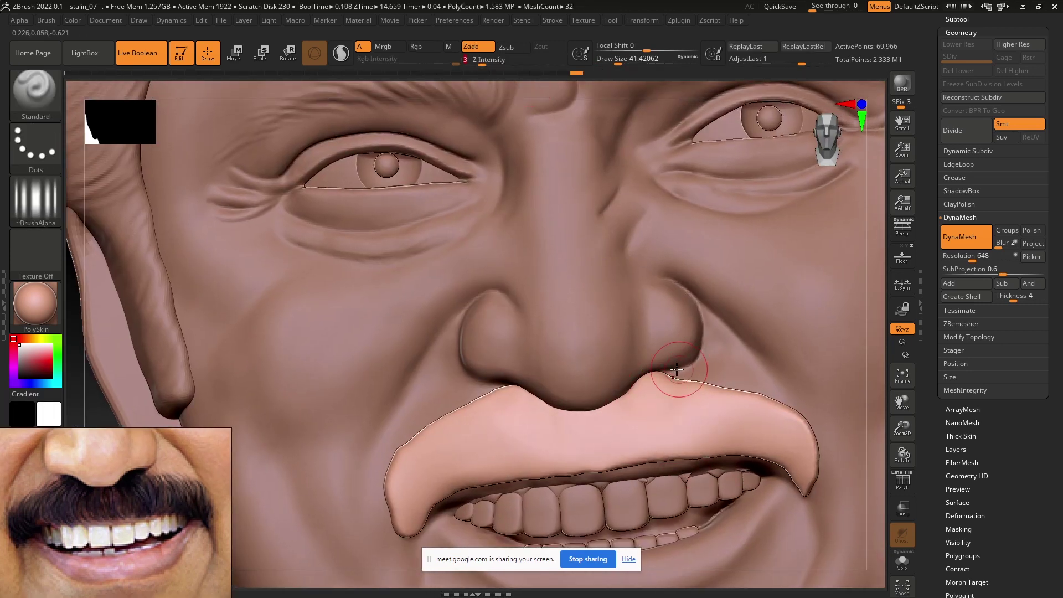
key("BackSpace")
type("10")
key("Return")
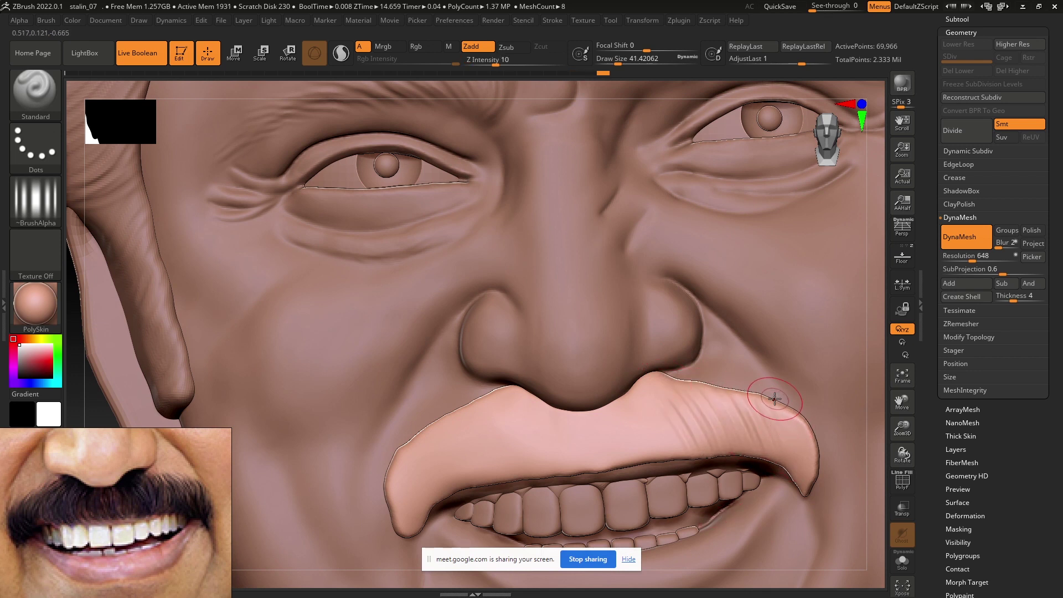
Step: Carve vertical hair grooves across the moustache from the centre to its left half
mouse_move(652, 384)
left_mouse_down()
mouse_move(632, 447)
mouse_move(587, 465)
left_mouse_up()
left_click_drag(576, 415, 542, 451)
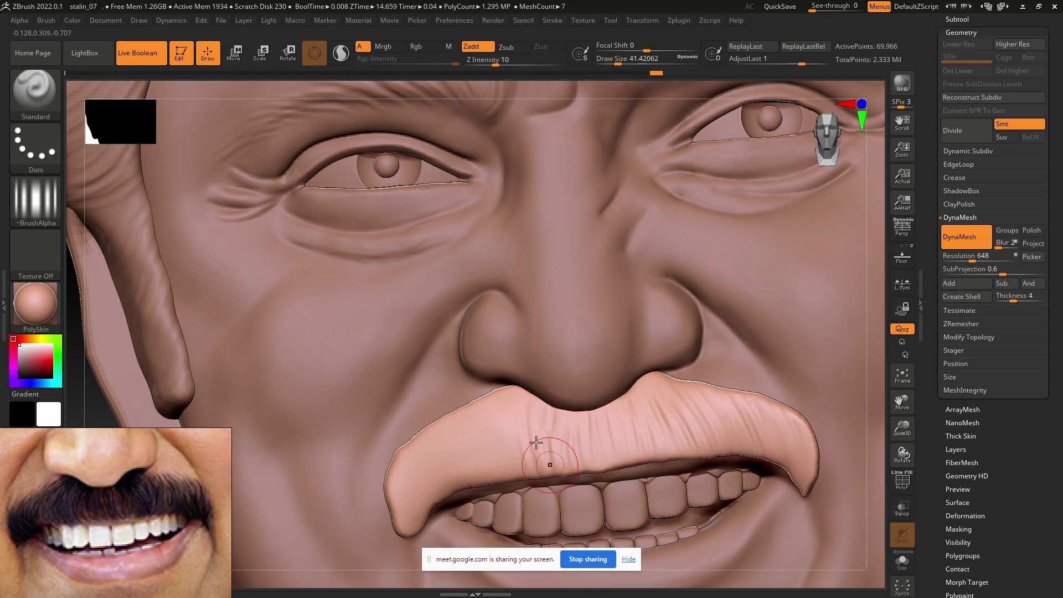
mouse_move(521, 410)
left_mouse_down()
mouse_move(493, 402)
mouse_move(423, 487)
left_mouse_up()
left_click_drag(420, 438, 399, 498)
left_click_drag(465, 409, 437, 487)
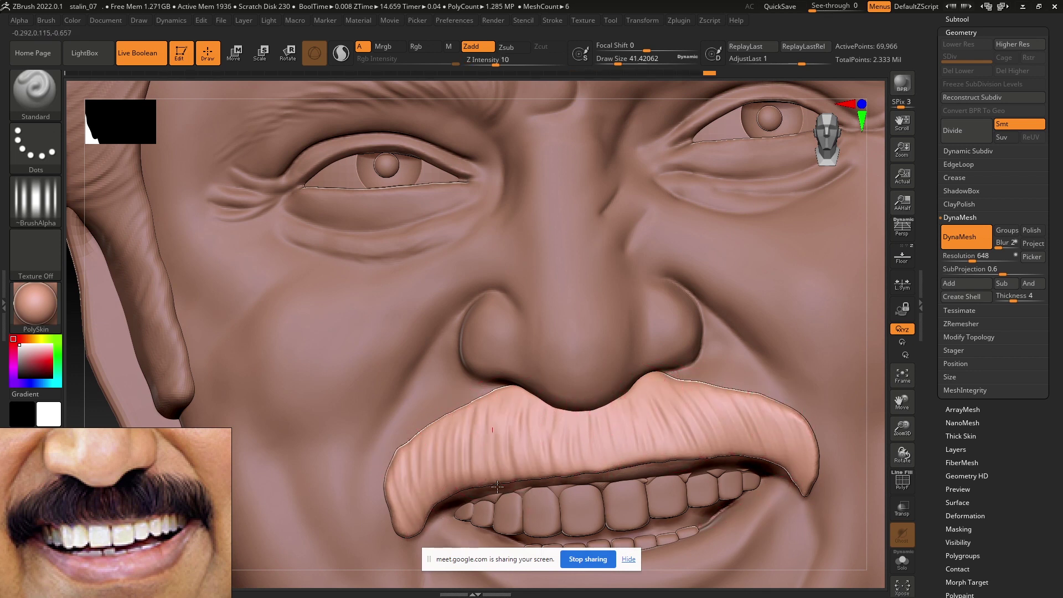
left_click_drag(681, 438, 667, 423, "shift")
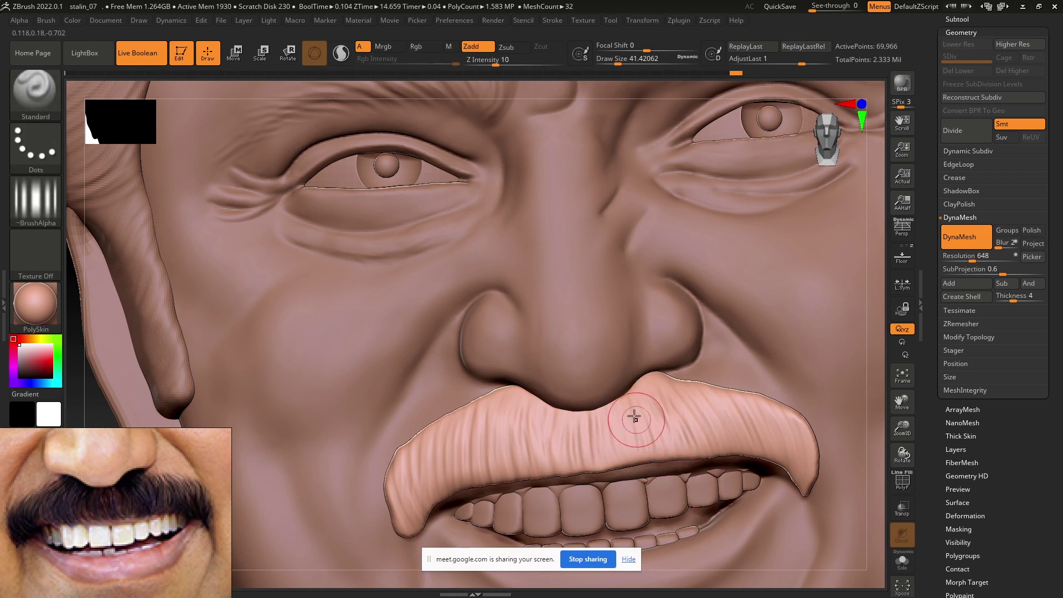
mouse_move(612, 444)
left_mouse_down()
mouse_move(499, 415)
mouse_move(441, 474)
left_mouse_up()
mouse_move(394, 479)
right_mouse_down("ctrl")
mouse_move(491, 333)
mouse_move(635, 327)
mouse_move(554, 355)
mouse_move(581, 363)
mouse_move(462, 343)
right_mouse_up("ctrl")
Step: Flatten the front and top of the moustache with the TrimDynamic brush
key("b")
key("m")
key("v")
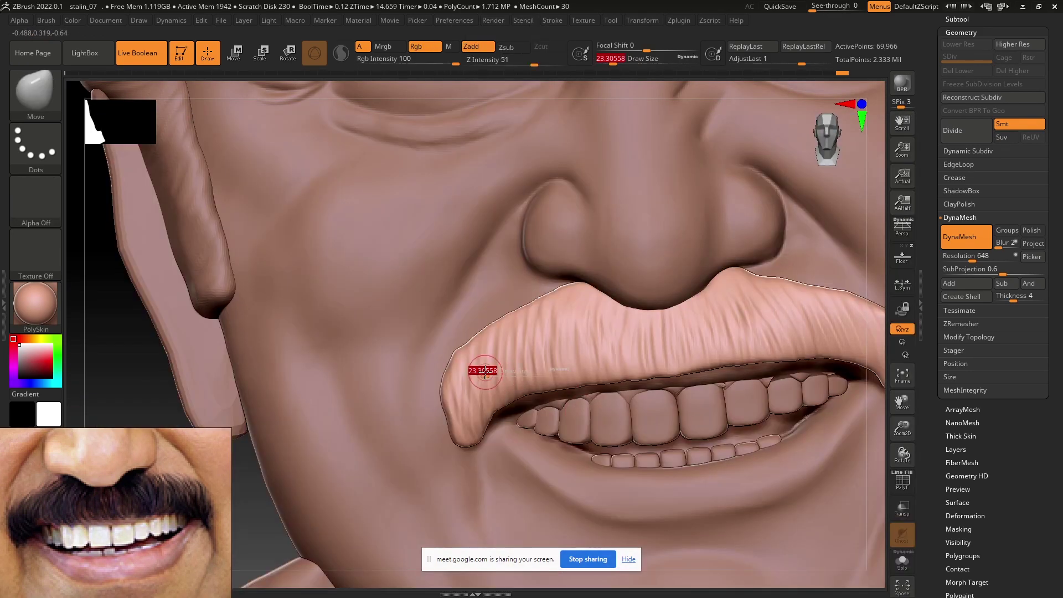
right_click_drag(530, 340, 459, 360)
key("b")
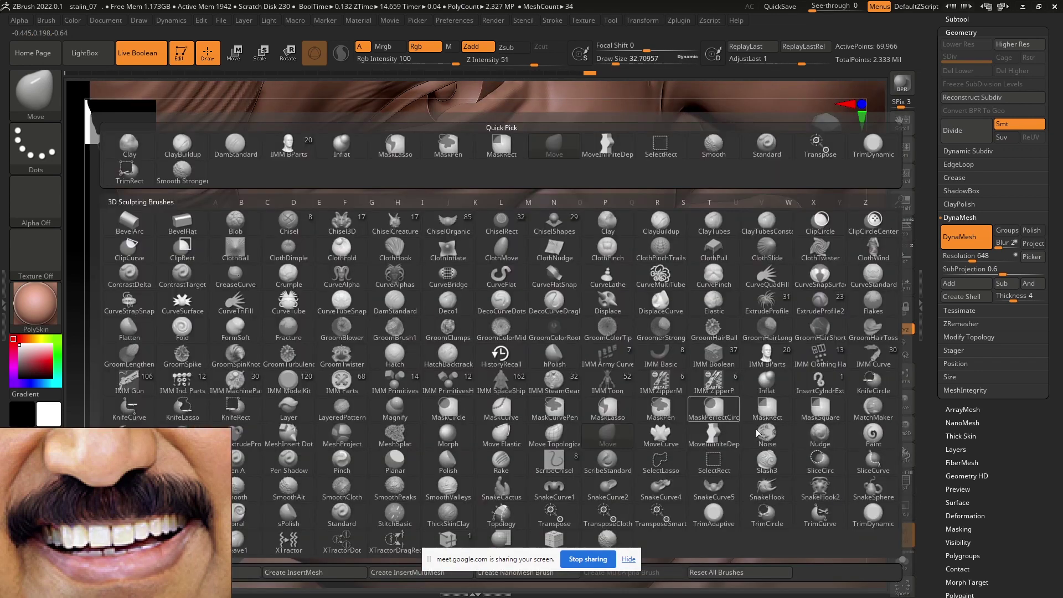
key("t")
key("d")
mouse_move(450, 366)
left_mouse_down()
mouse_move(548, 276)
mouse_move(351, 456)
left_mouse_up()
right_click_drag(351, 455, 427, 273)
mouse_move(427, 273)
left_mouse_down()
mouse_move(505, 250)
mouse_move(654, 246)
mouse_move(697, 312)
left_mouse_up()
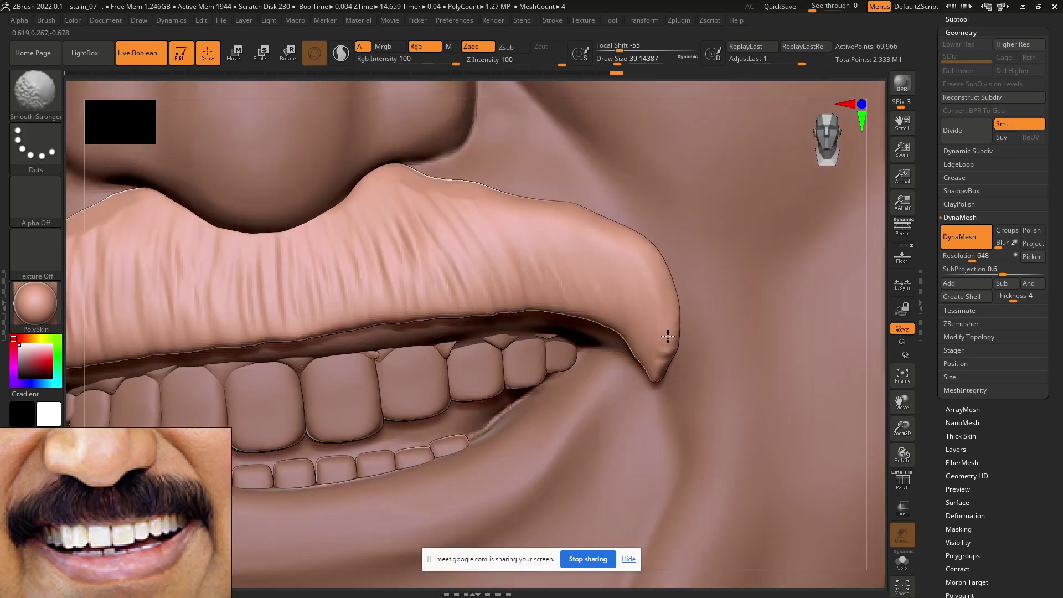
Step: Review the moustache from the front, frame the whole bust, and reselect the Standard brush
key("b")
left_click(635, 431)
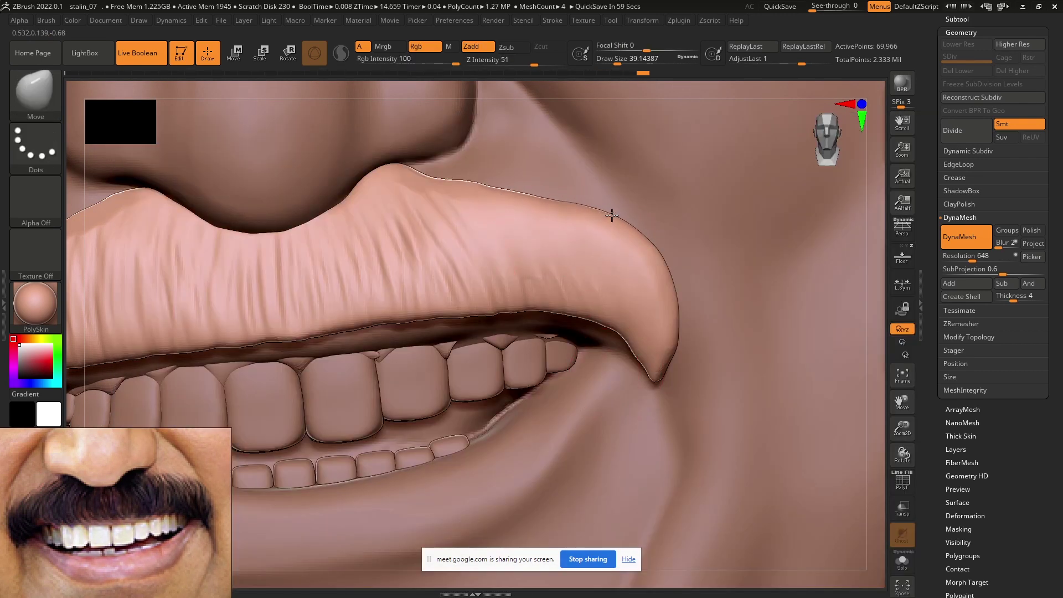
right_click_drag(546, 224, 344, 245)
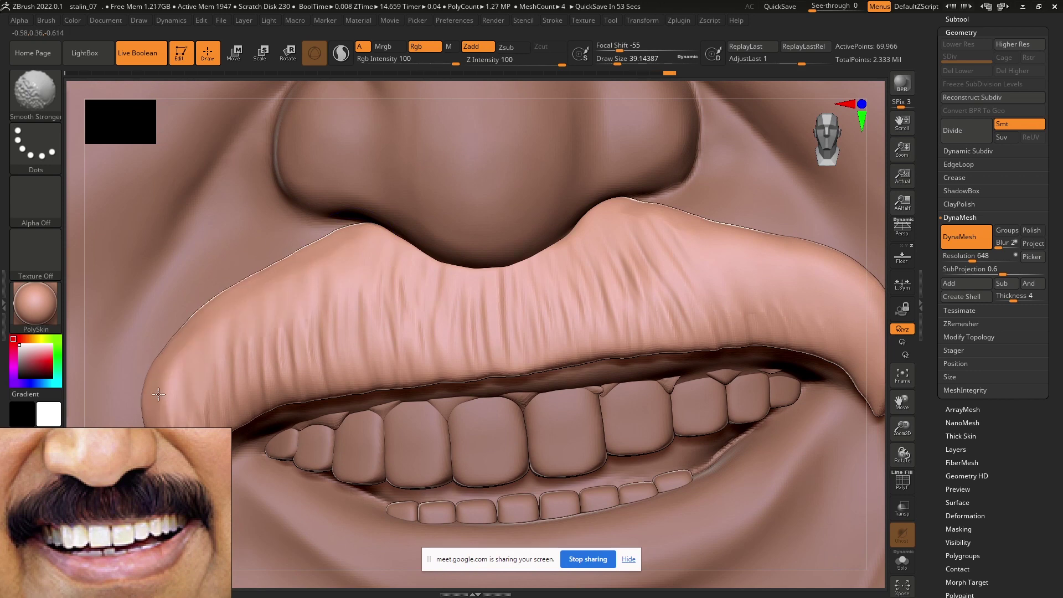
key("f")
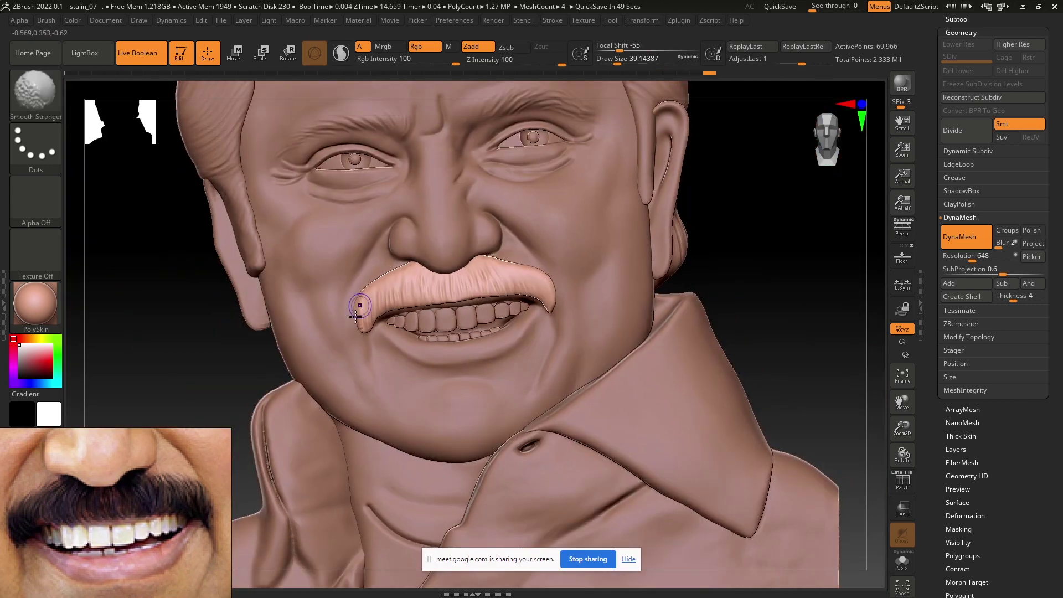
key("b")
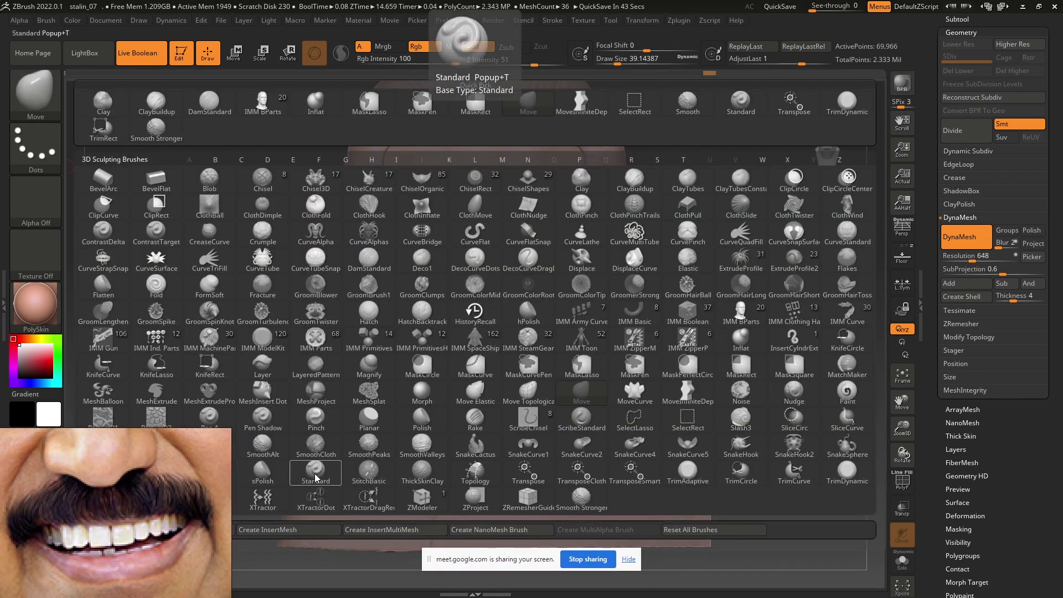
left_click(480, 102)
scroll(637, 263, "up", 5)
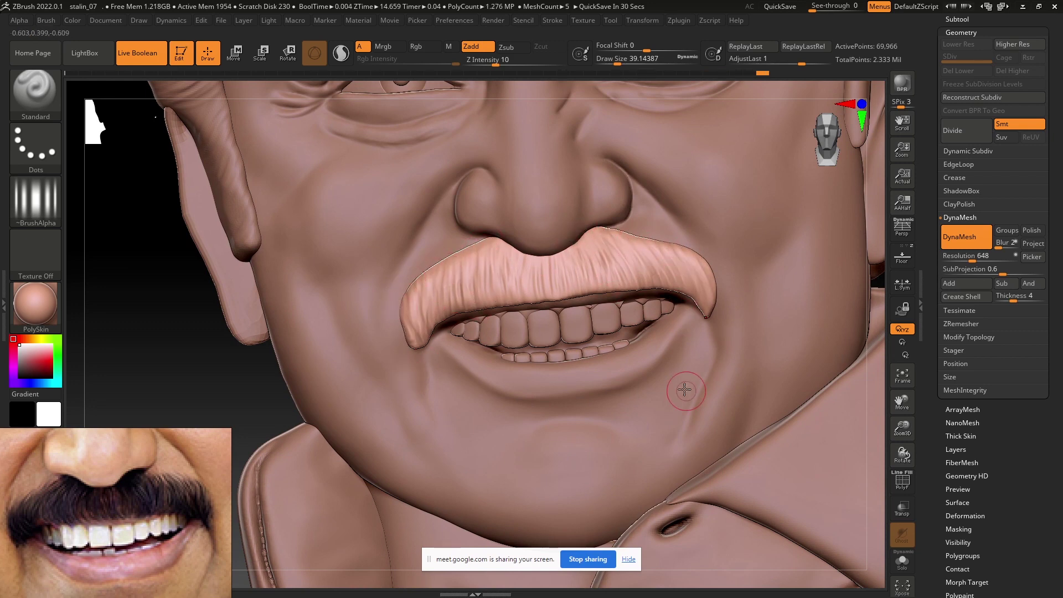
scroll(685, 390, "down", 3)
scroll(686, 390, "down", 5)
left_click(613, 185, "alt")
Step: Shrink the draw size and zoom in on the head's eyes, nose and moustache
scroll(739, 437, "up", 6)
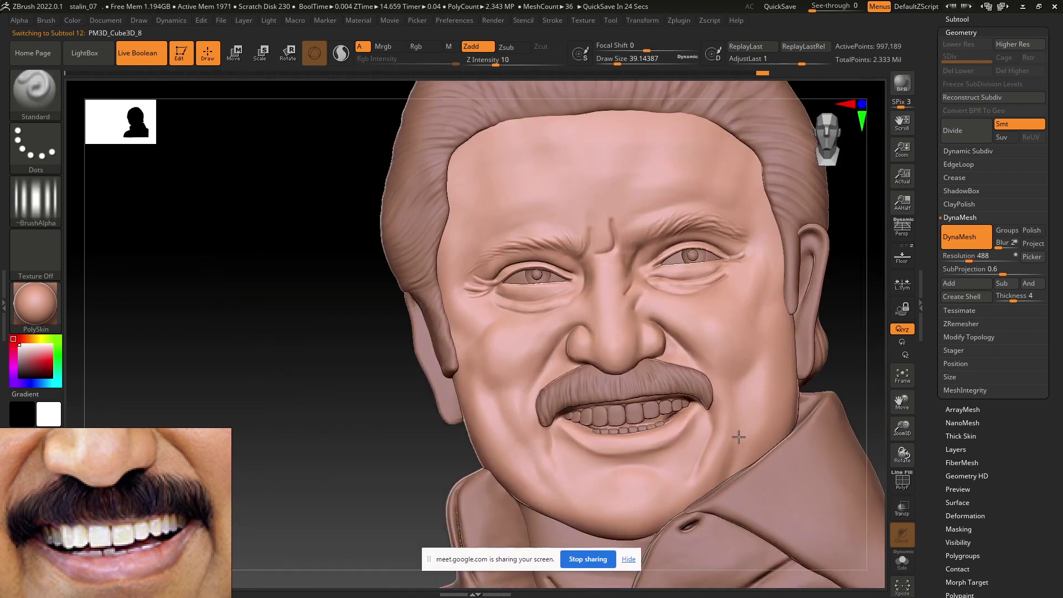
scroll(739, 437, "up", 2)
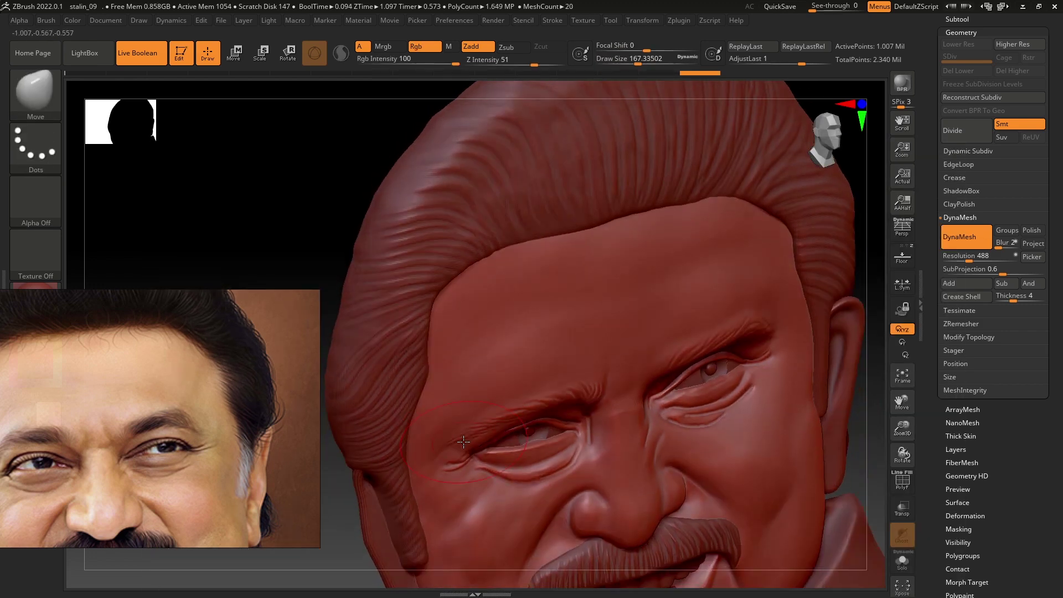
key("bracketleft")
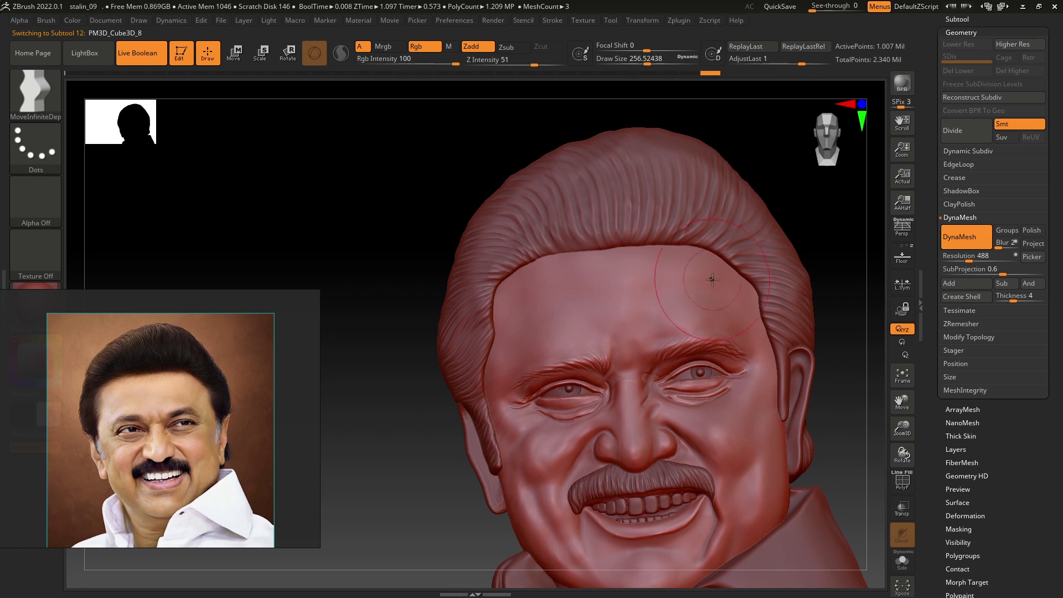
right_click_drag(753, 294, 714, 392, "ctrl")
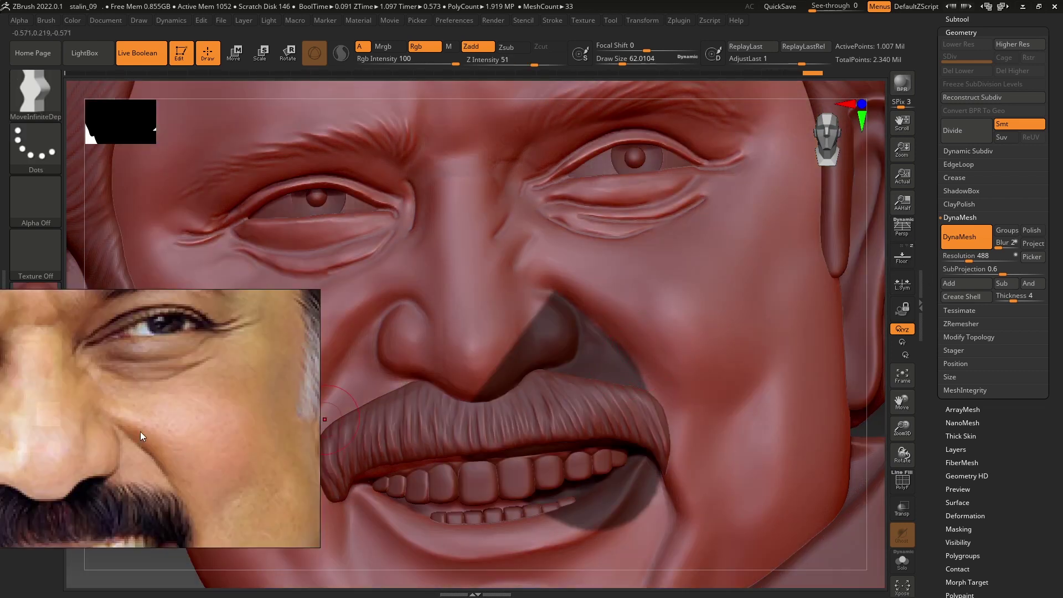
Step: Select the Clay brush, set its strength value, and resize it to about 62
key("b")
key("c")
key("l")
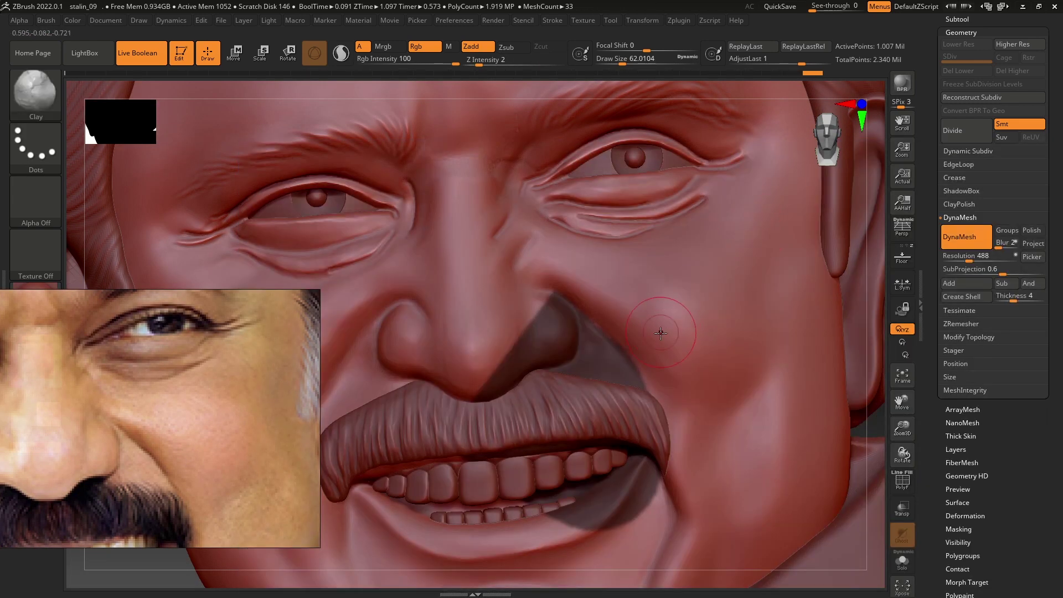
left_click(475, 60)
type("1")
key("Return")
key("bracketright")
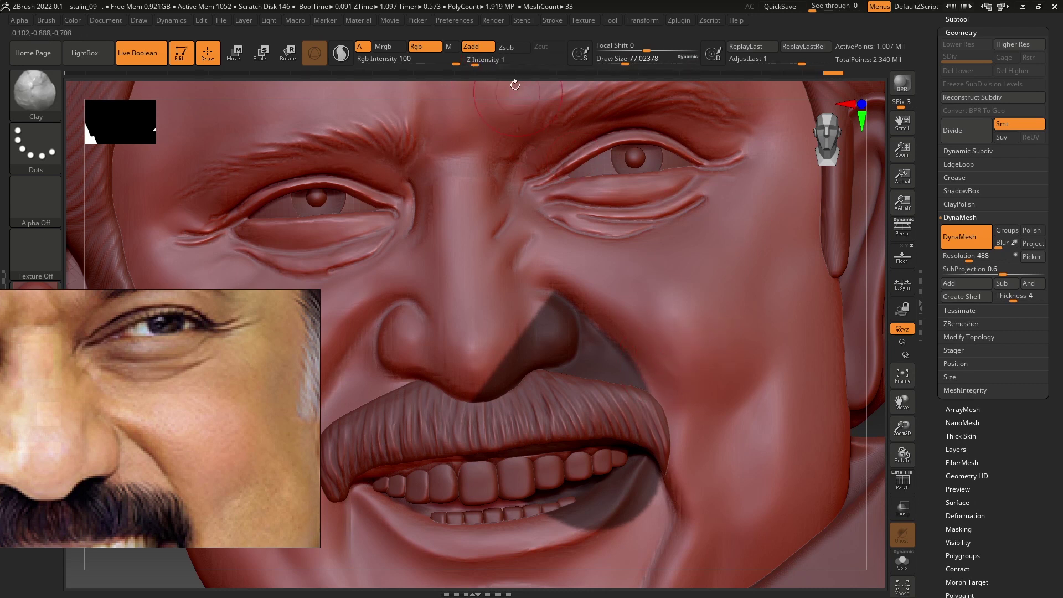
type("2")
key("bracketleft")
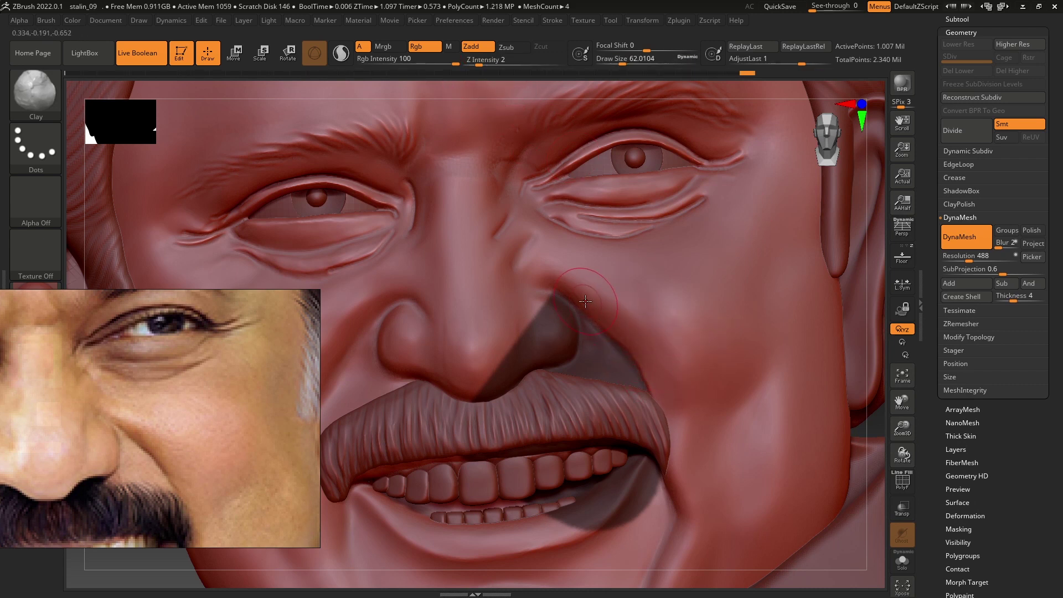
key("bracketleft")
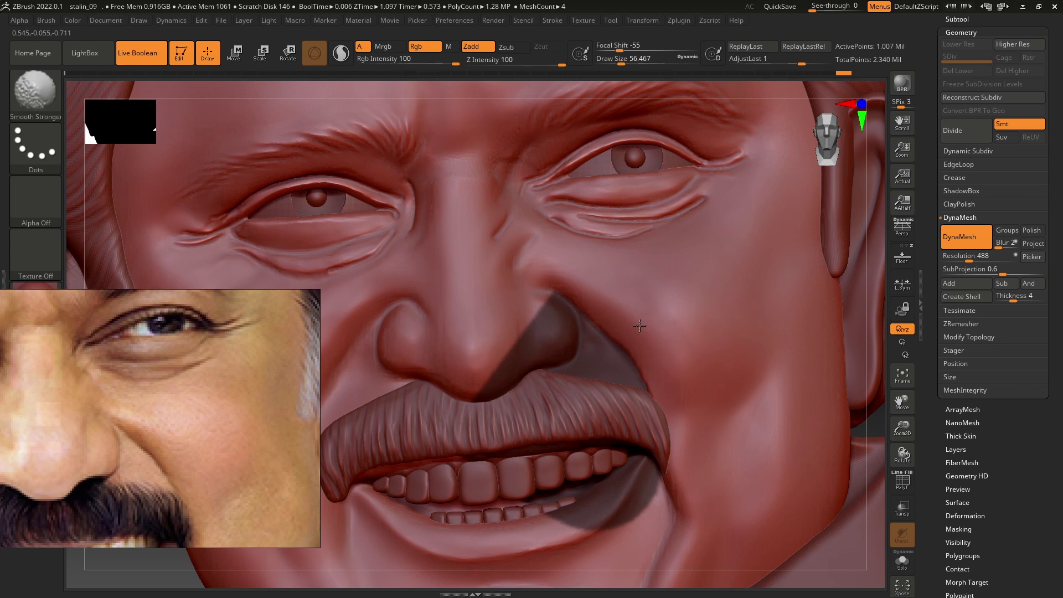
Step: Set the brush size to about 35 and frame the nose and mouth
right_click_drag(639, 331, 665, 459, "alt")
key("s")
left_click_drag(575, 365, 578, 367)
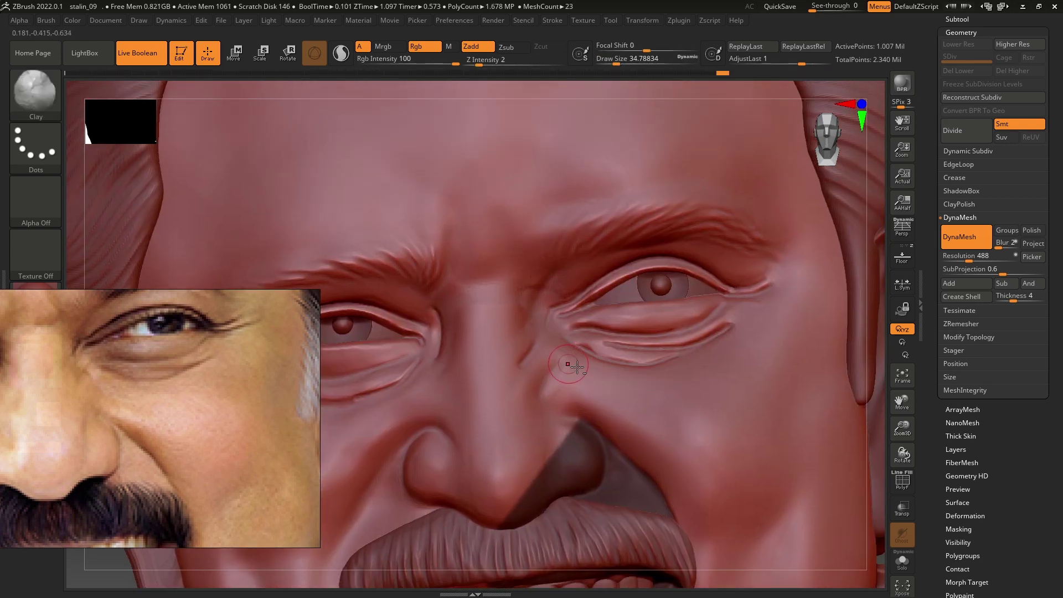
scroll(570, 357, "up", 2)
scroll(598, 397, "up", 2)
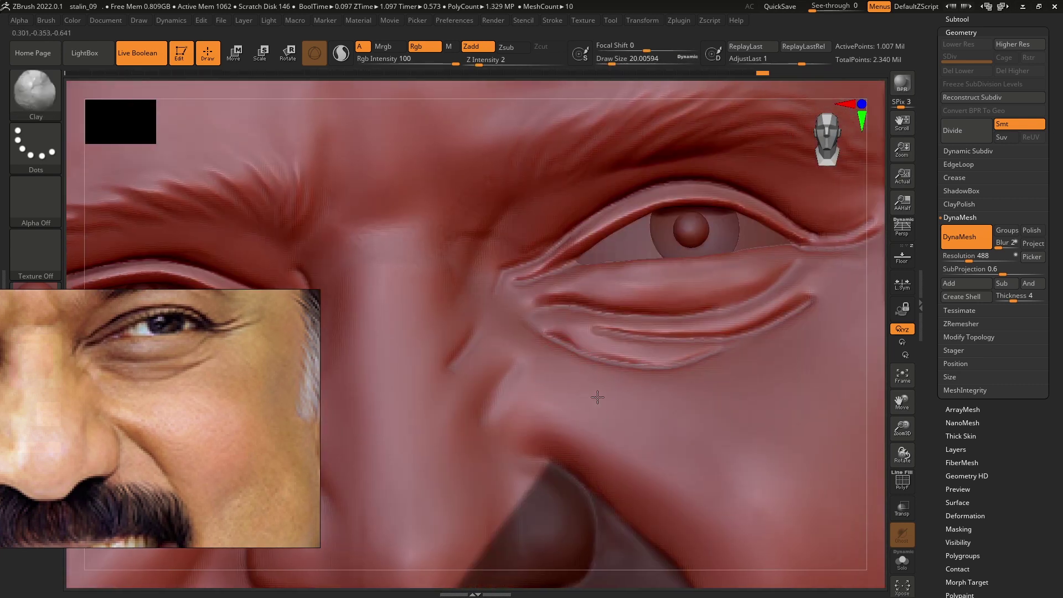
scroll(683, 414, "down", 3)
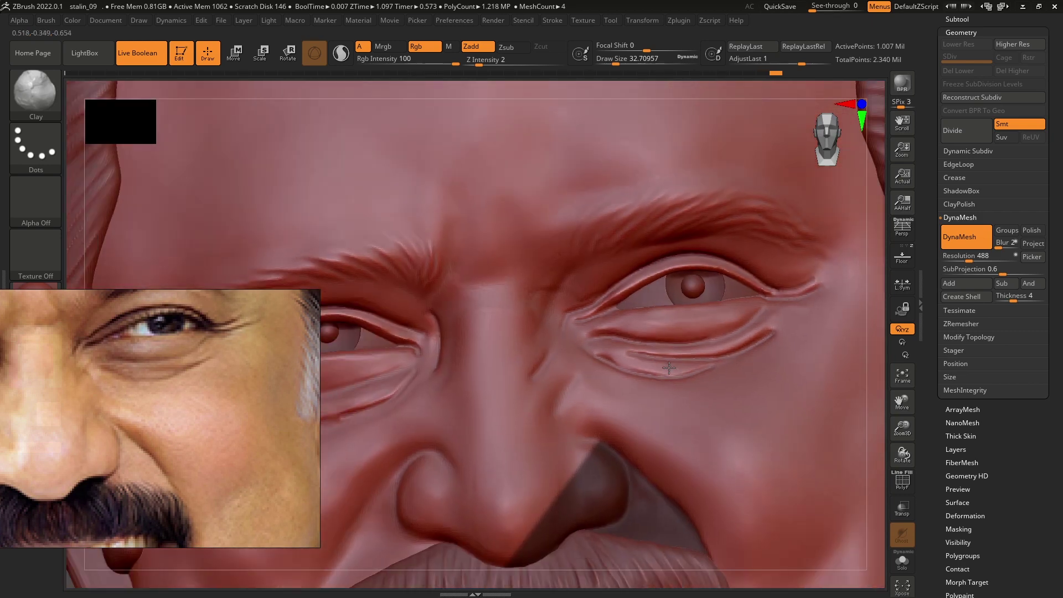
scroll(683, 404, "up", 1)
scroll(684, 398, "up", 1)
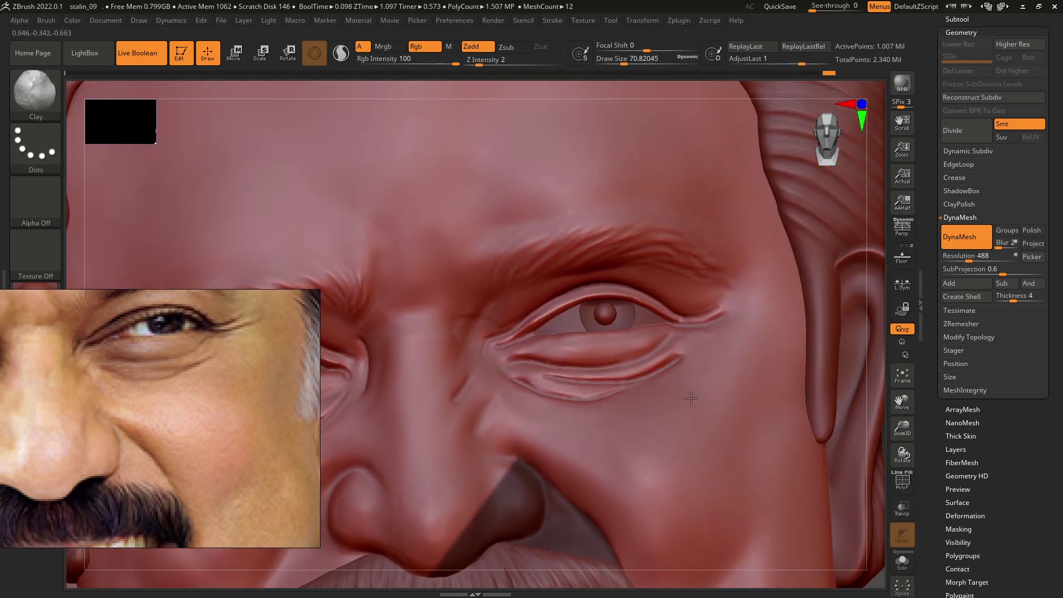
scroll(692, 397, "down", 3)
scroll(224, 430, "down", 2)
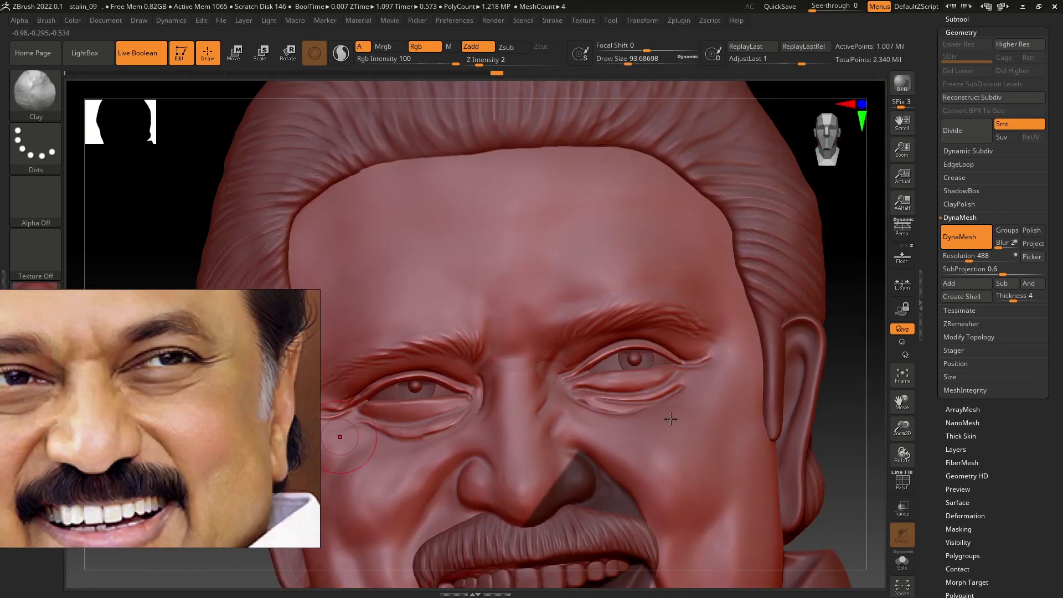
right_click_drag(715, 452, 692, 399, "alt")
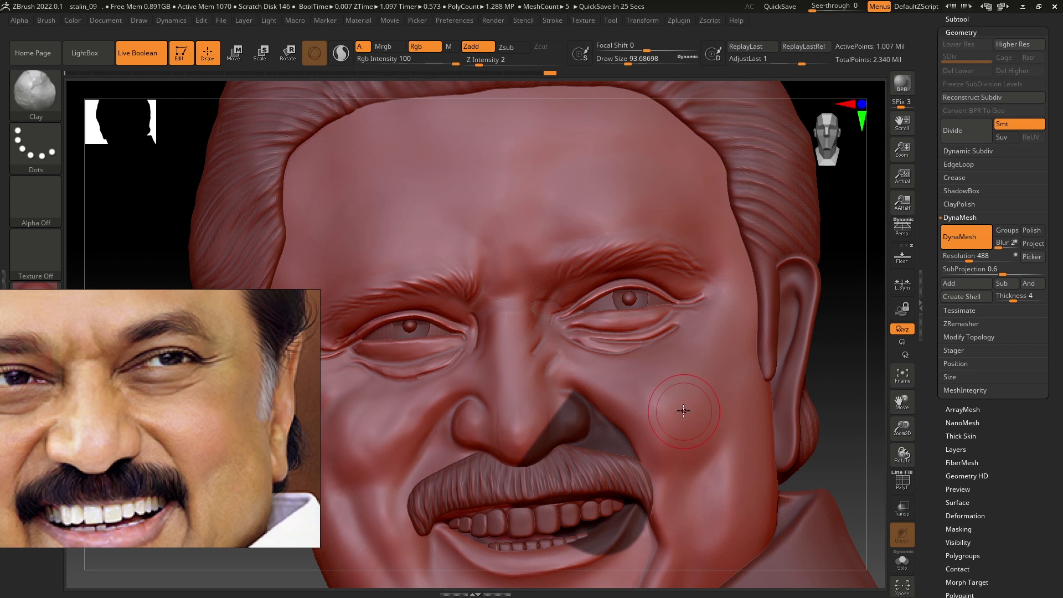
Step: Compare the smile with the reference photo and resize the brush to about 74
scroll(234, 439, "up", 2)
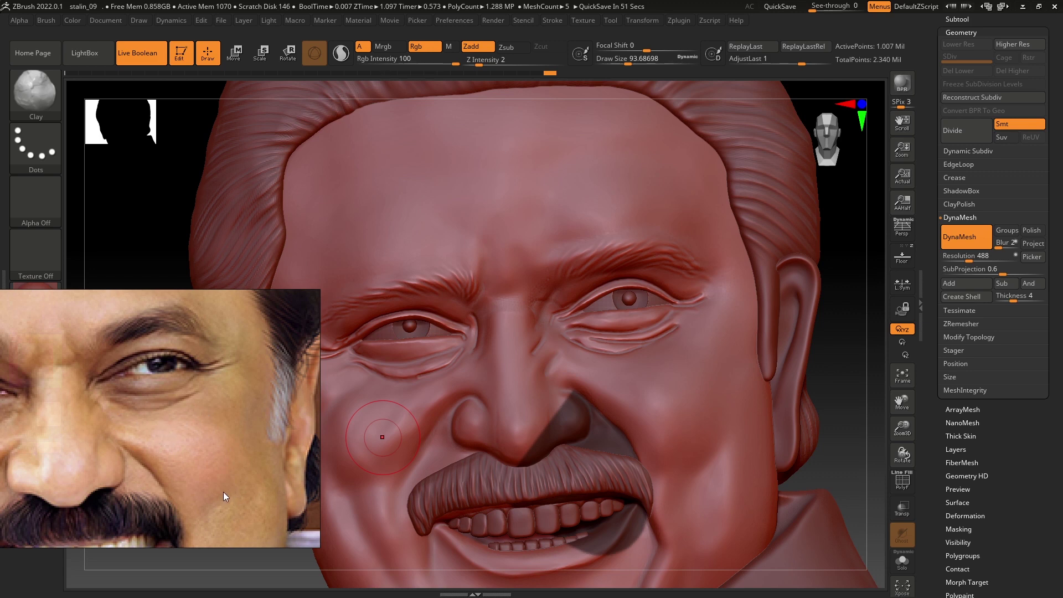
left_click_drag(224, 492, 218, 410)
right_click_drag(677, 461, 673, 408)
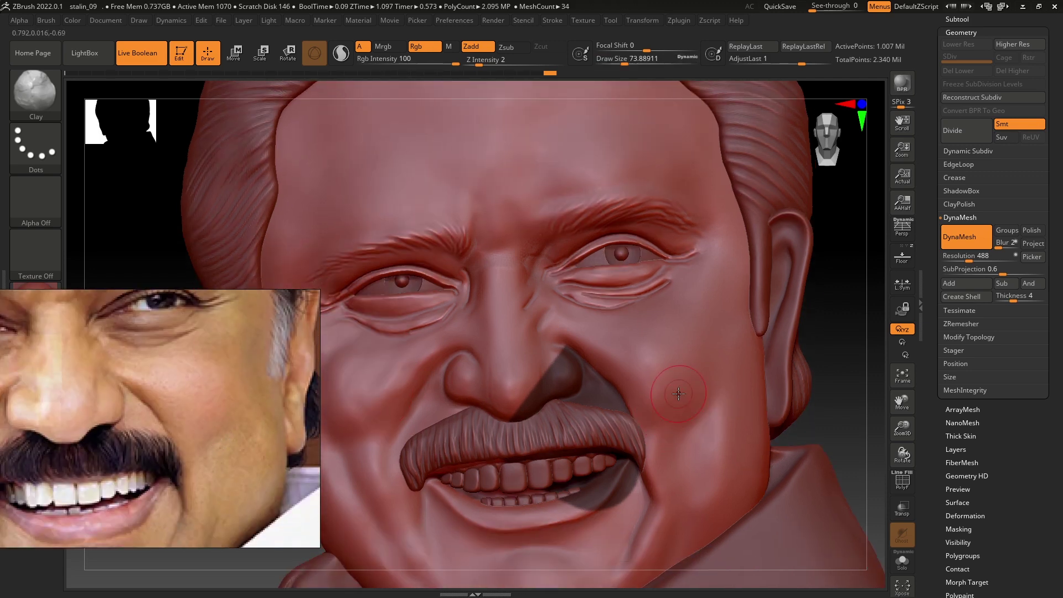
key("s")
left_click_drag(658, 432, 643, 432)
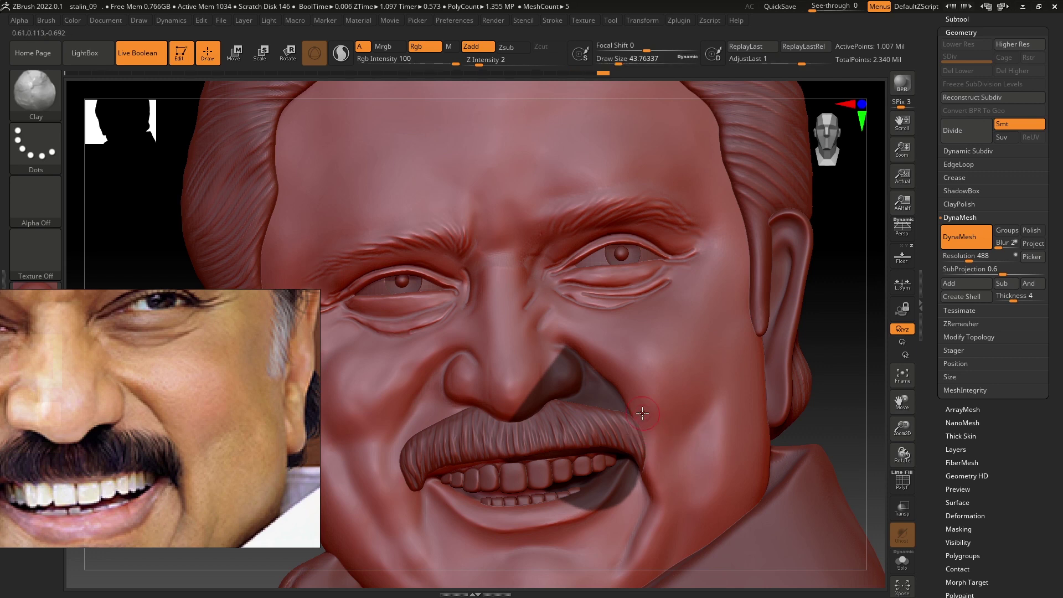
key("s")
left_click_drag(587, 358, 605, 358)
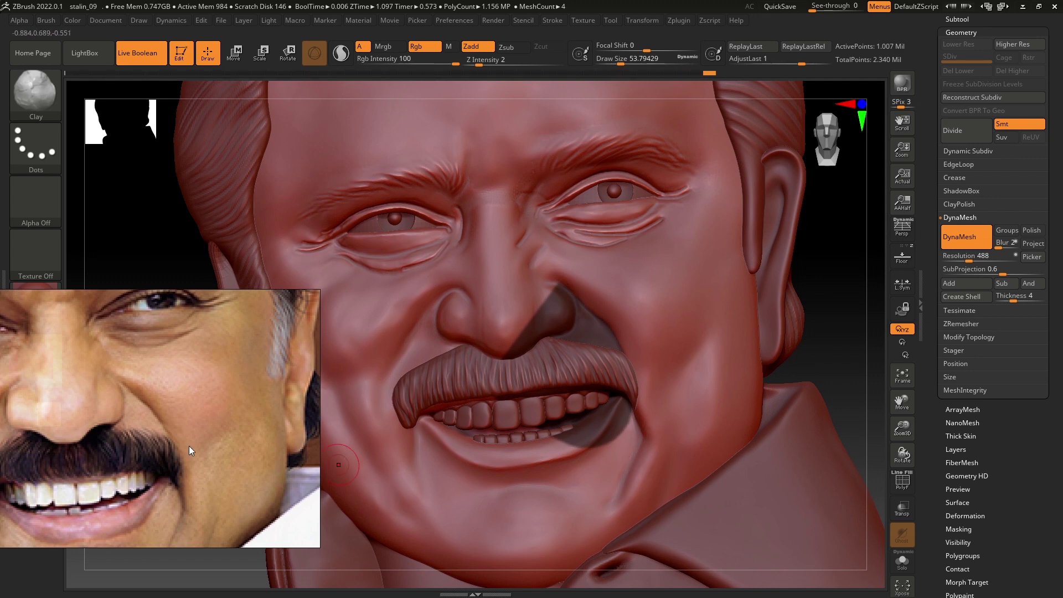
Step: Try a Move brush stroke on the cheek, then undo it
scroll(189, 451, "down", 2)
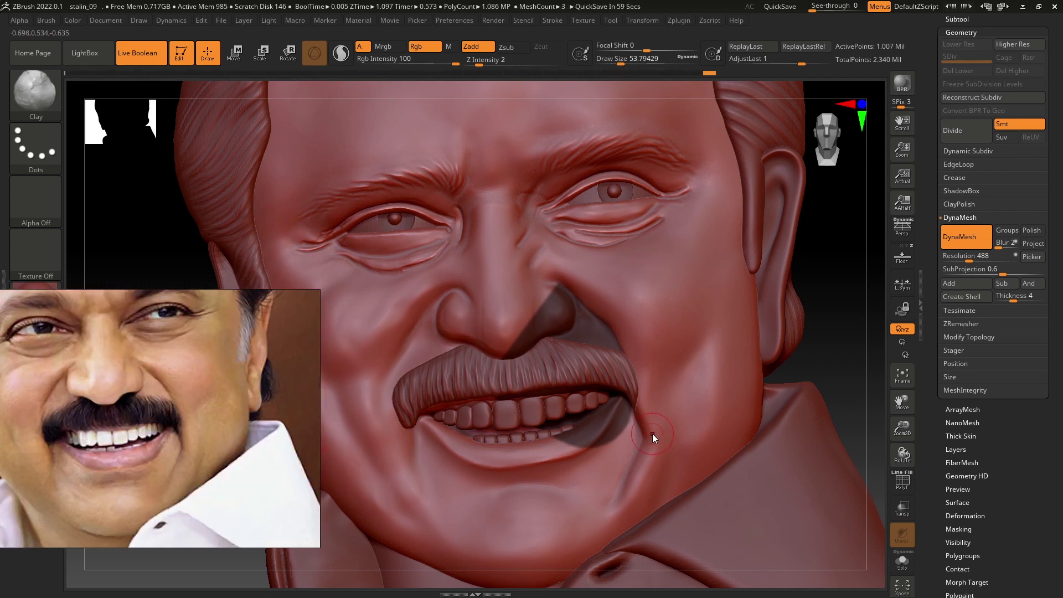
key("b")
key("m")
key("v")
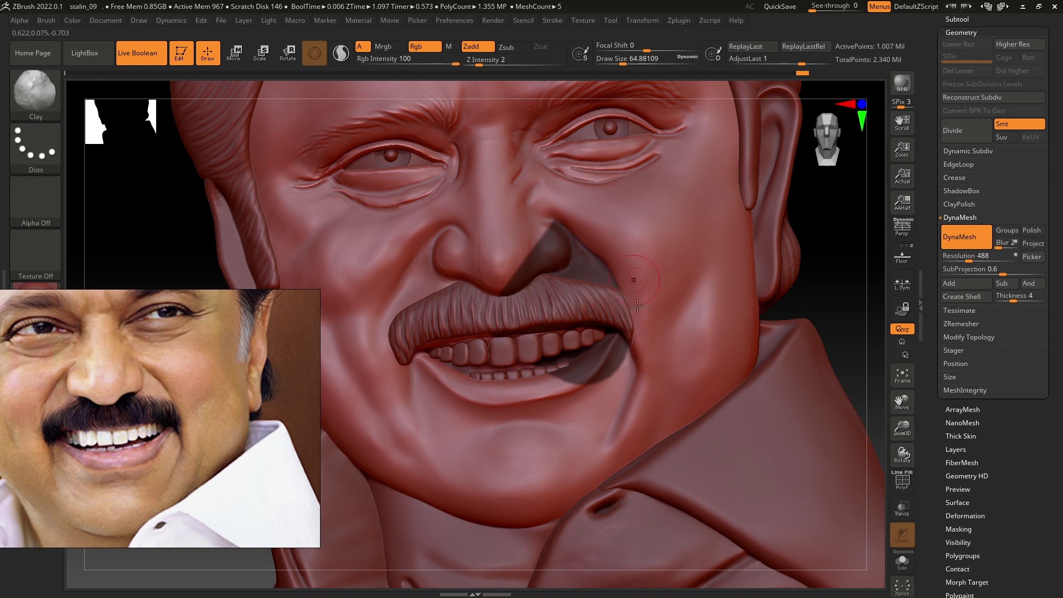
left_click_drag(637, 306, 664, 309)
key("ctrl+z")
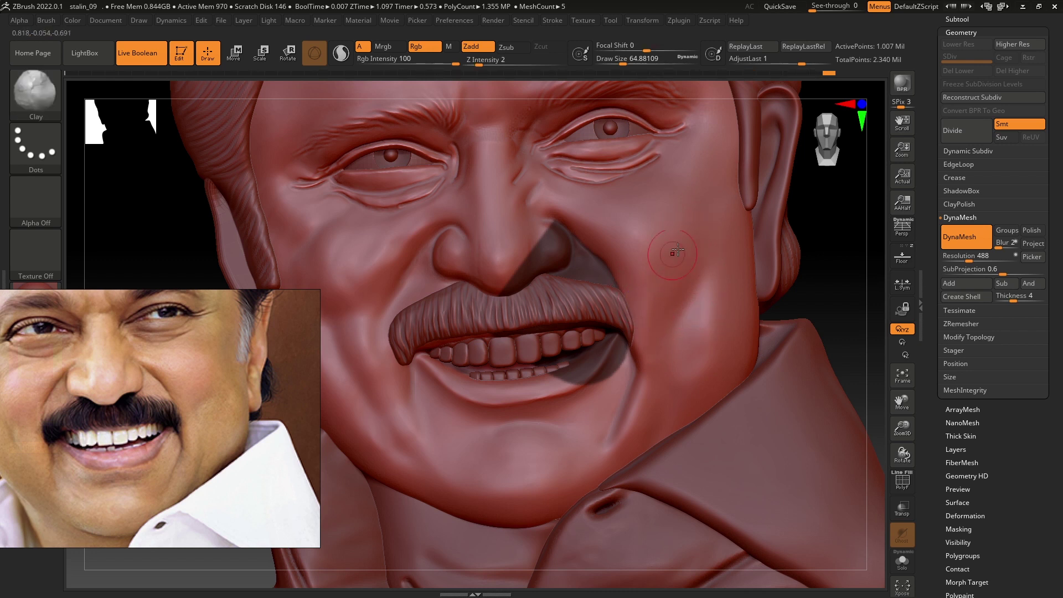
key("ctrl+z")
key("ctrl+z")
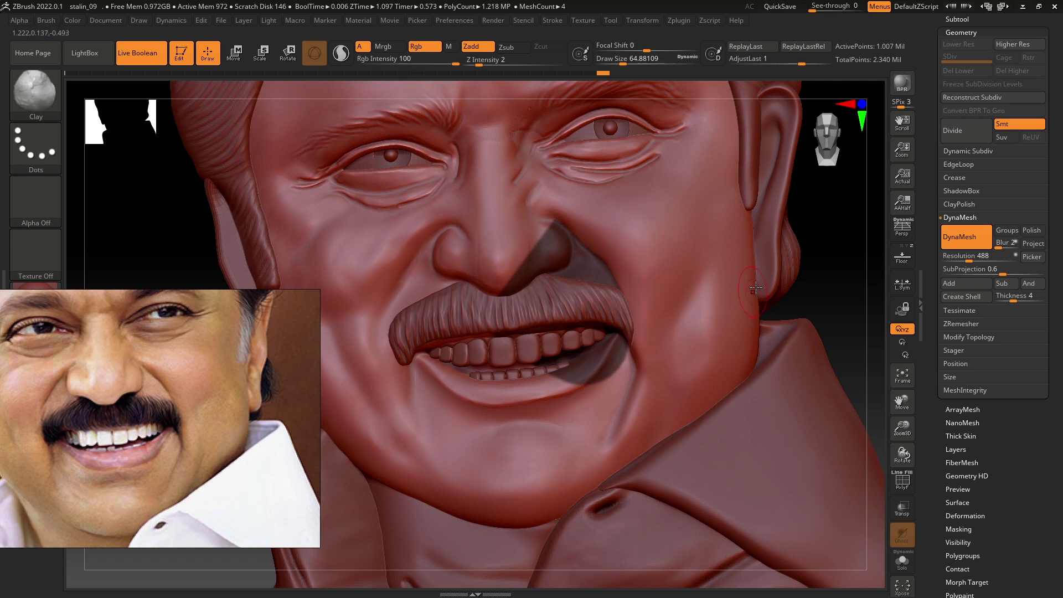
Step: Add mass to the cheek beside the mouth and smooth the bulge
left_click_drag(704, 327, 690, 341)
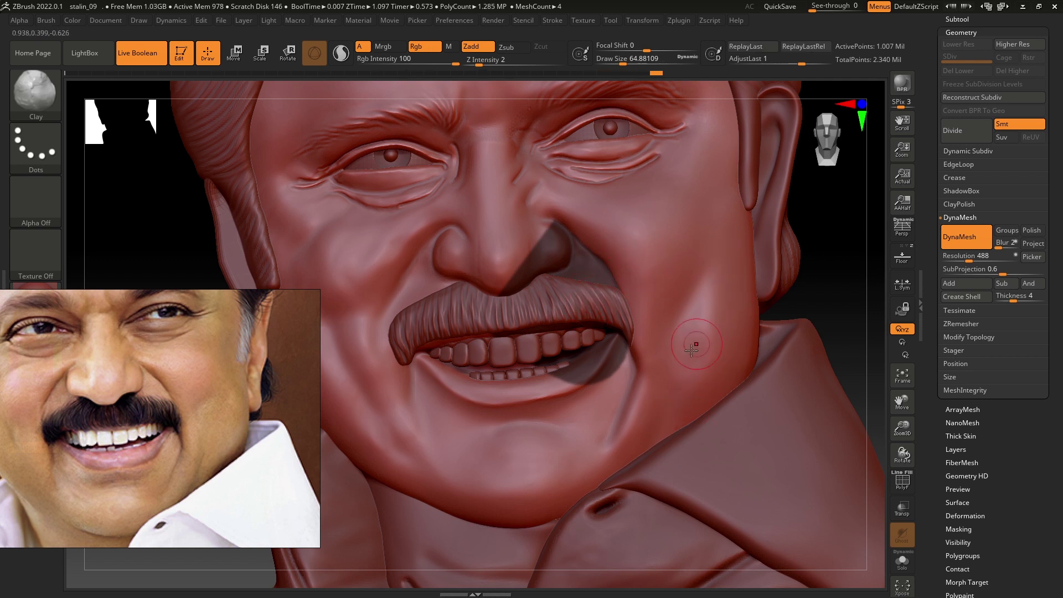
key("shift")
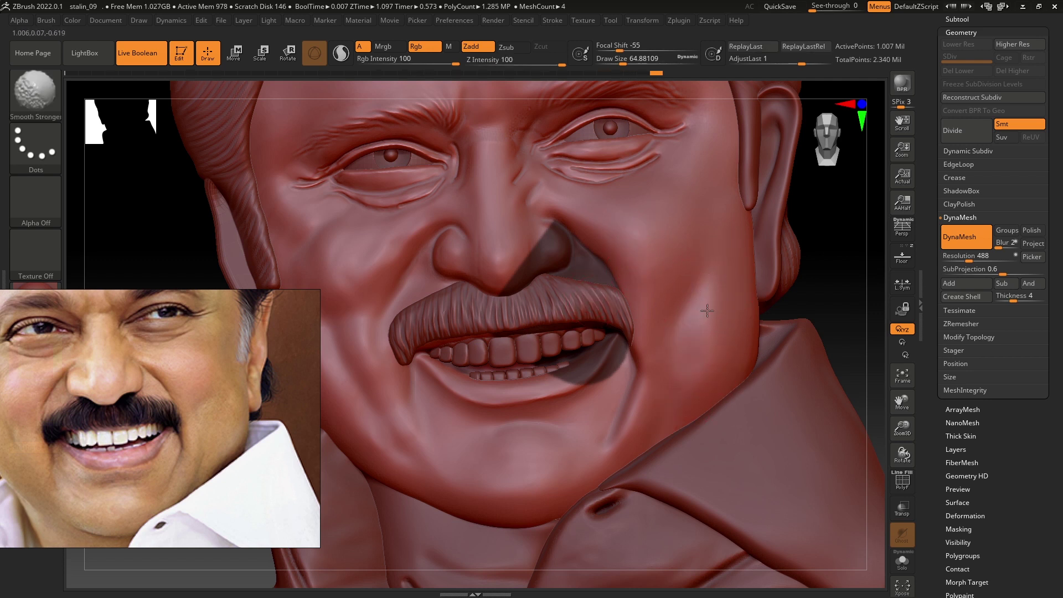
left_click_drag(662, 302, 681, 300)
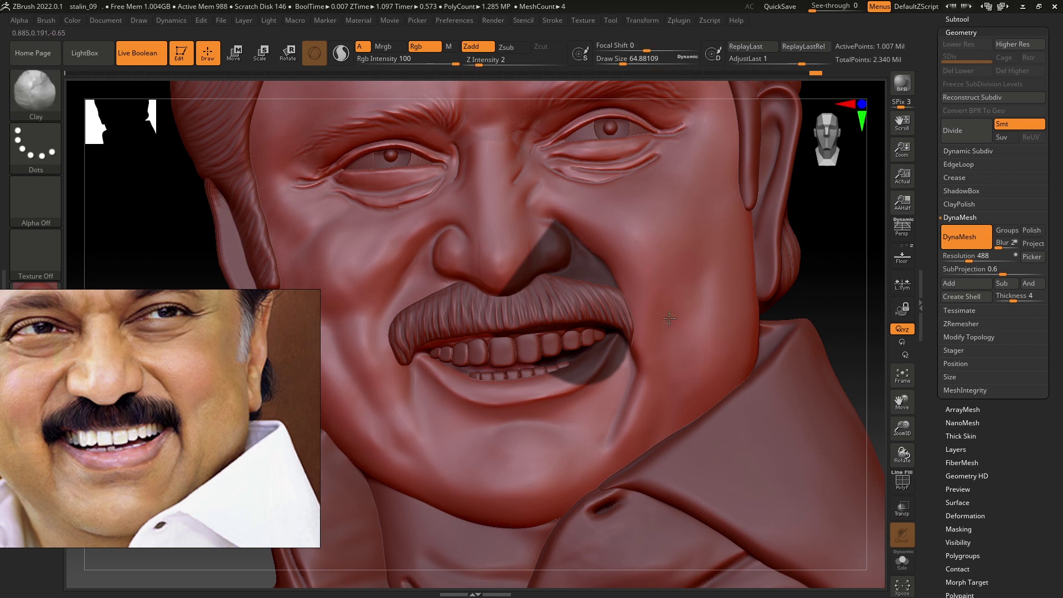
mouse_move(680, 364)
left_mouse_down("shift")
mouse_move(694, 198)
mouse_move(680, 203)
left_mouse_up("shift")
left_click_drag(657, 251, 738, 254, "shift")
Step: Select the face subtool with the Move brush enlarged to about 120
key("b")
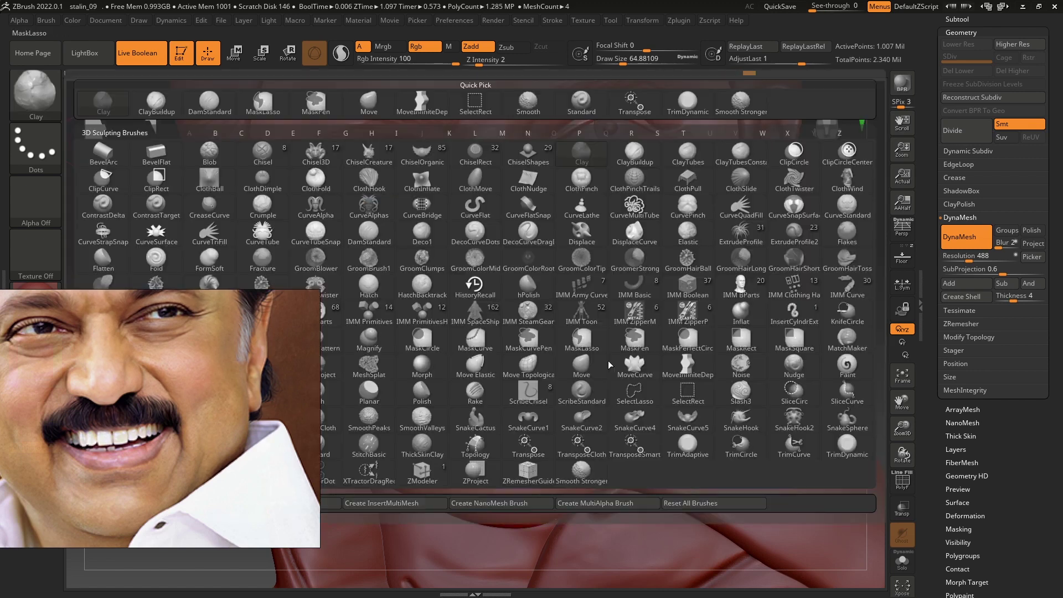
key("m")
key("v")
key("s")
left_click_drag(719, 419, 729, 421)
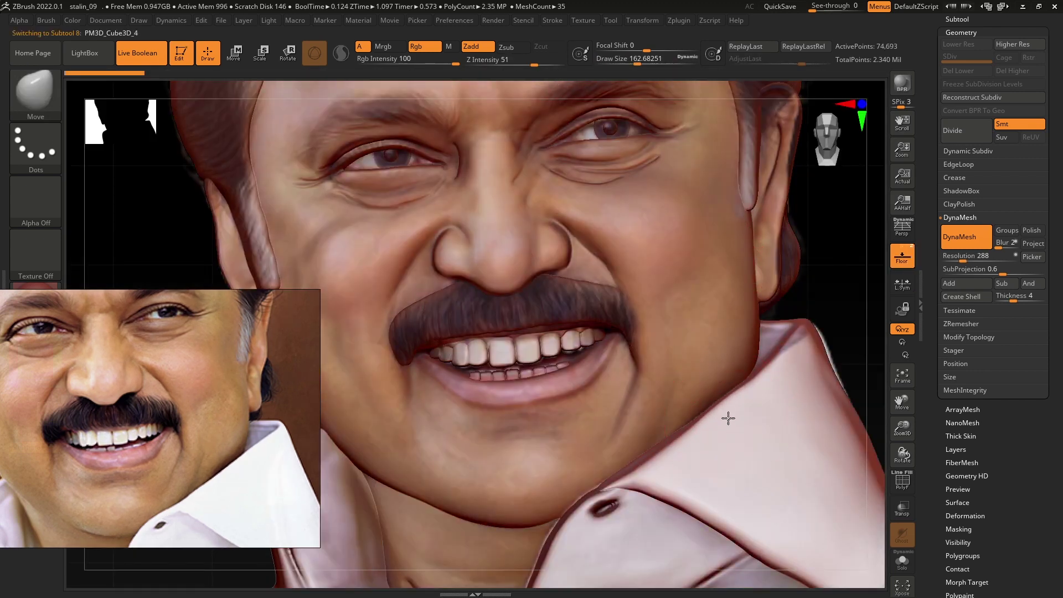
left_click(725, 333, "alt")
key("s")
mouse_move(720, 280)
left_mouse_down()
mouse_move(757, 237)
mouse_move(747, 248)
mouse_move(760, 300)
left_mouse_up()
Step: Switch to MoveInfiniteDepth and select the strip piece beside the eye
key("b")
key("m")
key("i")
key("s")
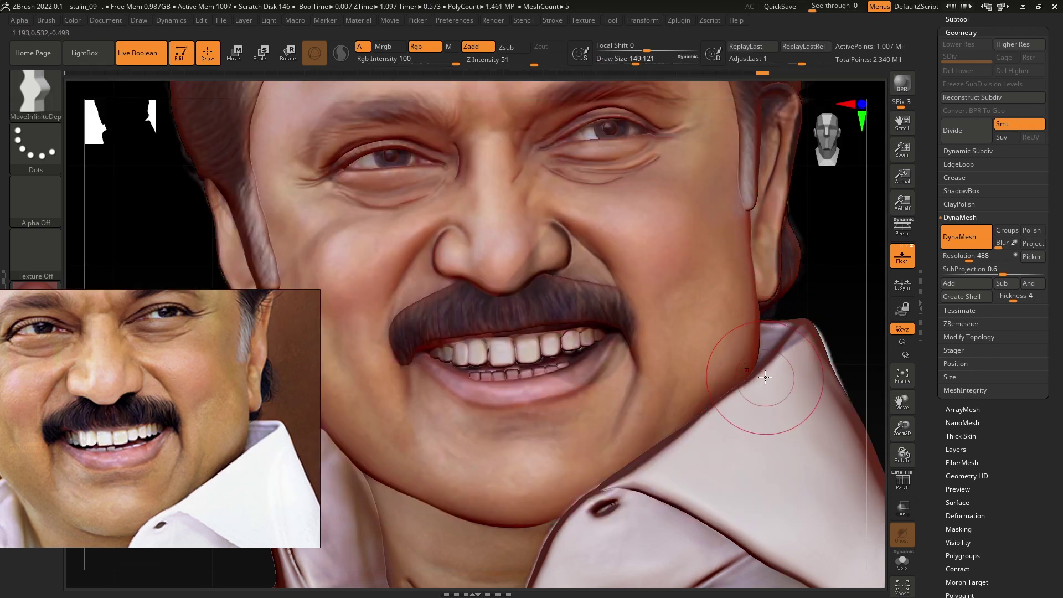
key("s")
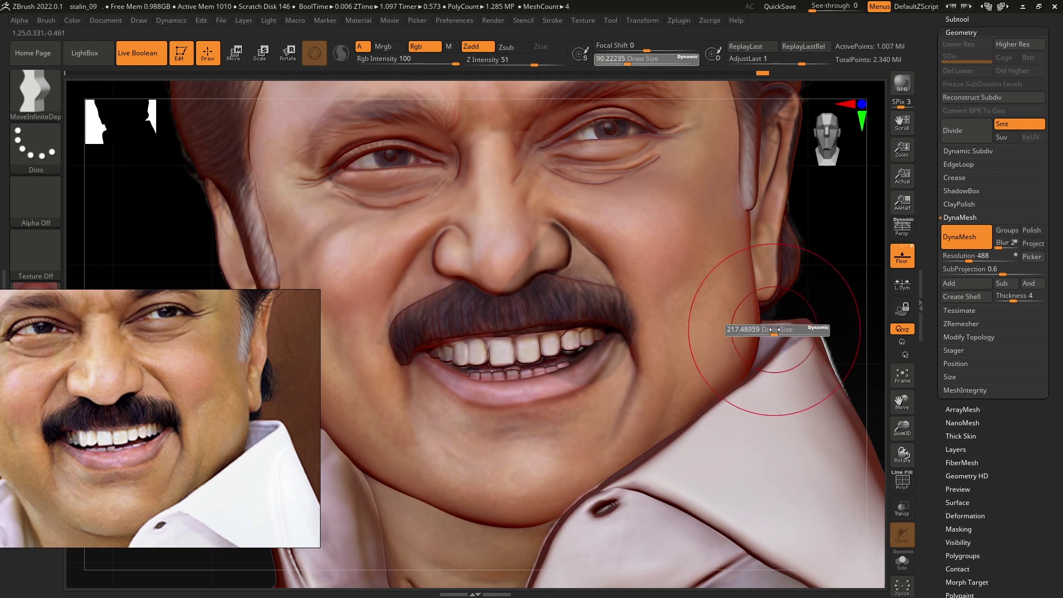
left_click(733, 211, "alt")
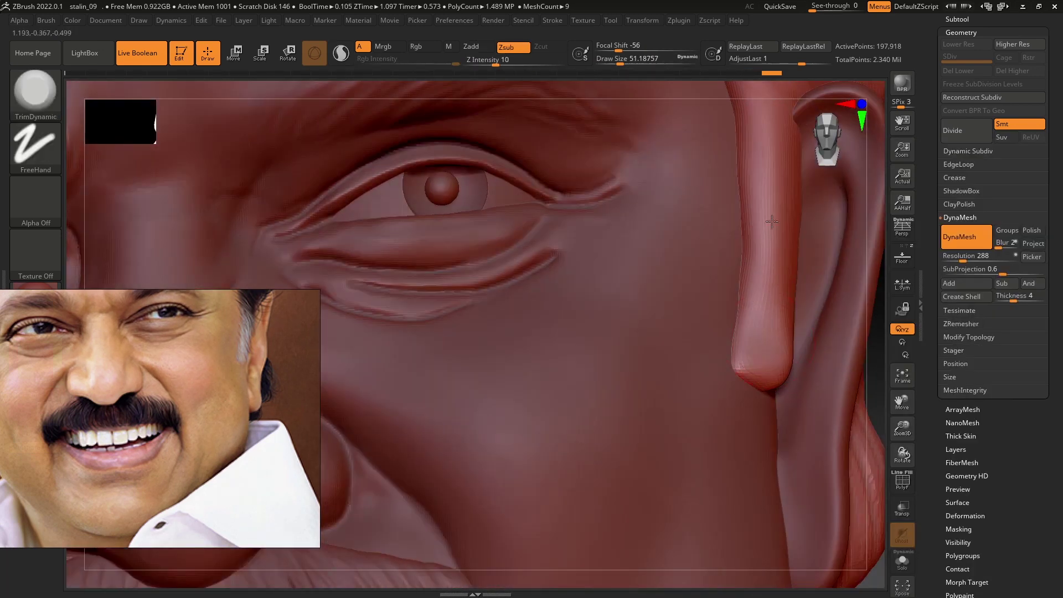
Step: Reshape the eye-side strip with a smaller Move brush and Shift-smoothing
left_click_drag(506, 62, 509, 62)
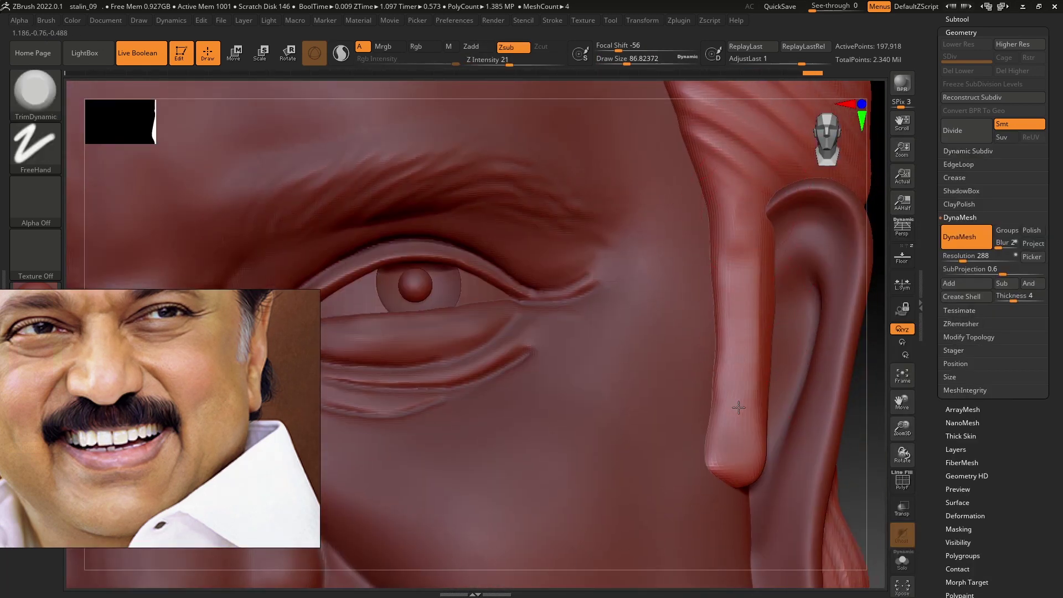
key("bracketleft")
key("b")
key("m")
key("v")
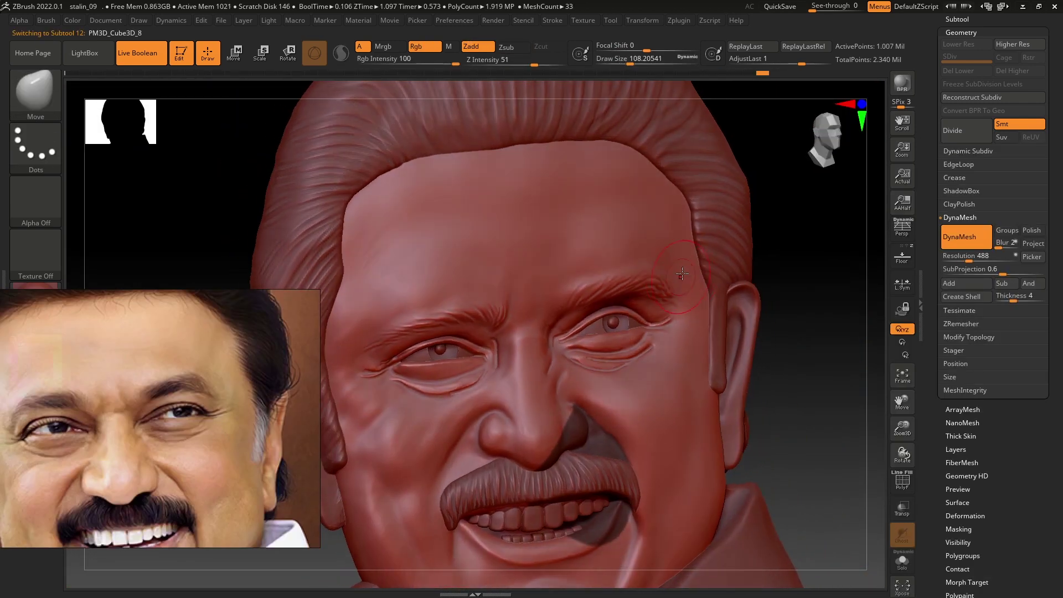
key("shift")
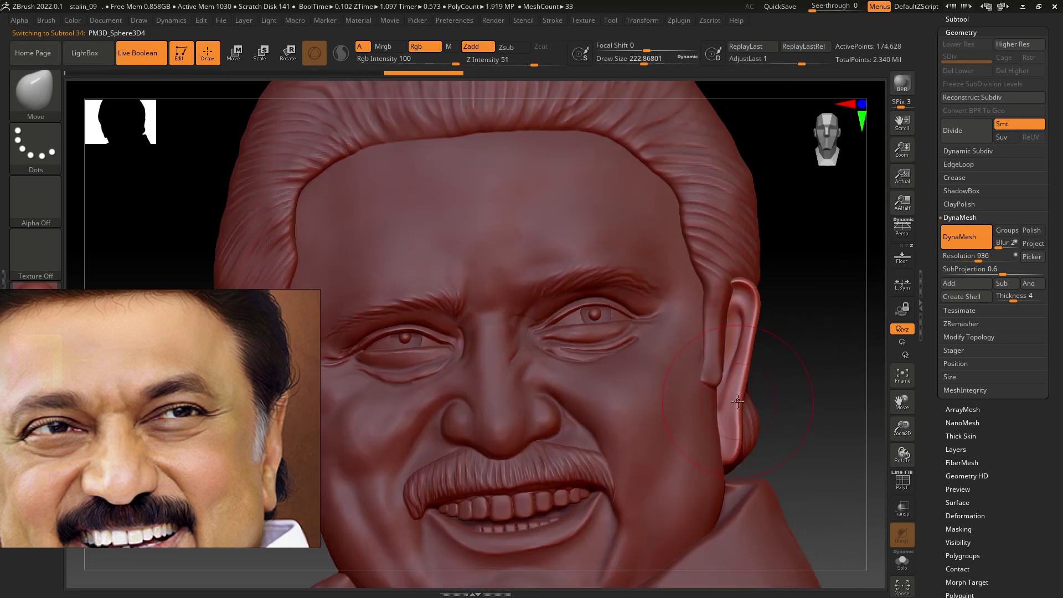
left_click(46, 20)
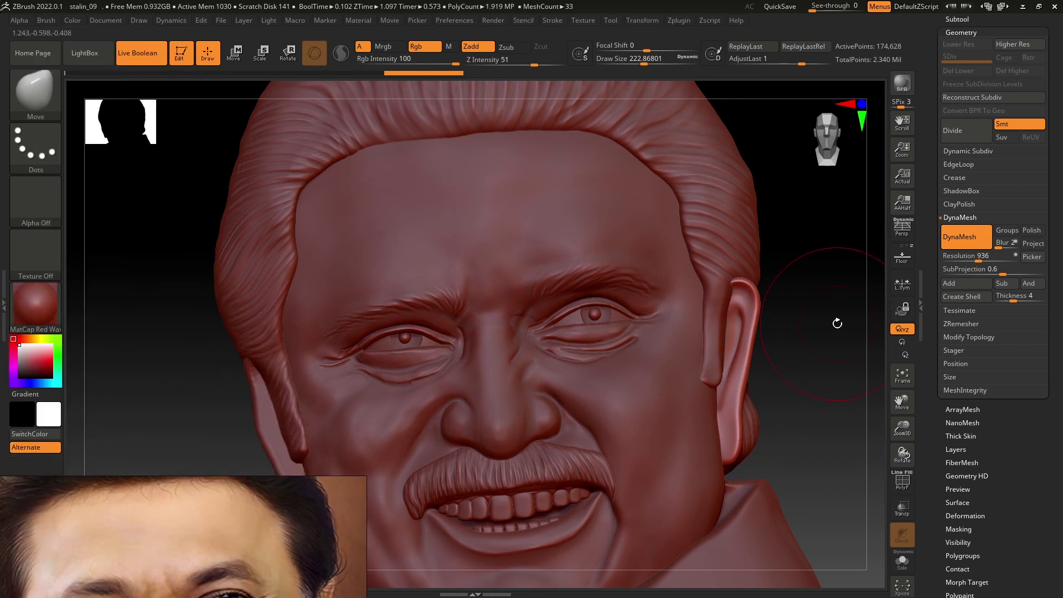
Step: Isolate the ear strip piece with Solo and rotate it to a front view
left_click_drag(835, 320, 742, 409)
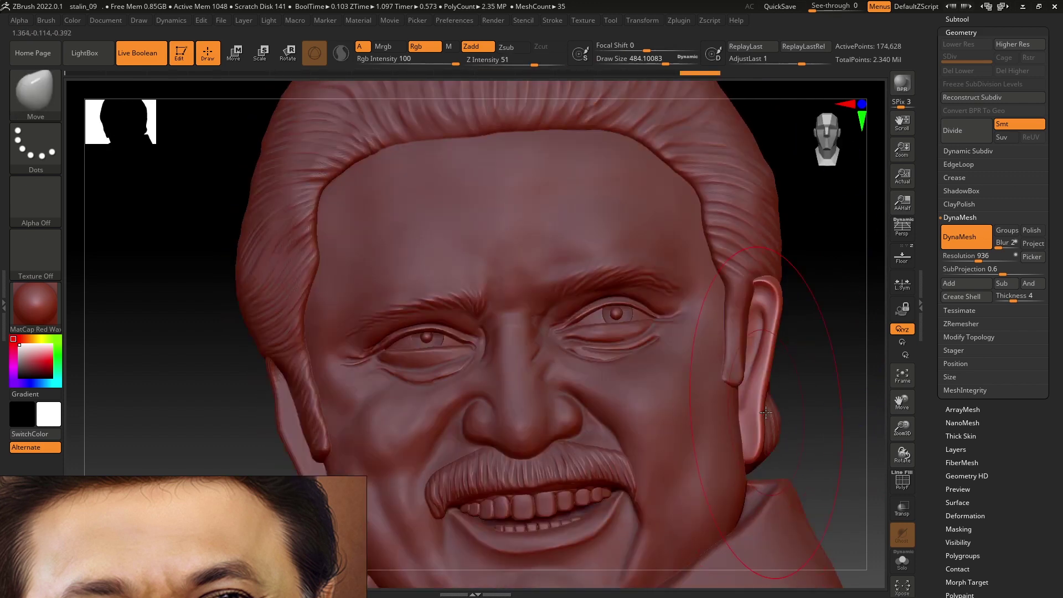
left_click(766, 413, "alt")
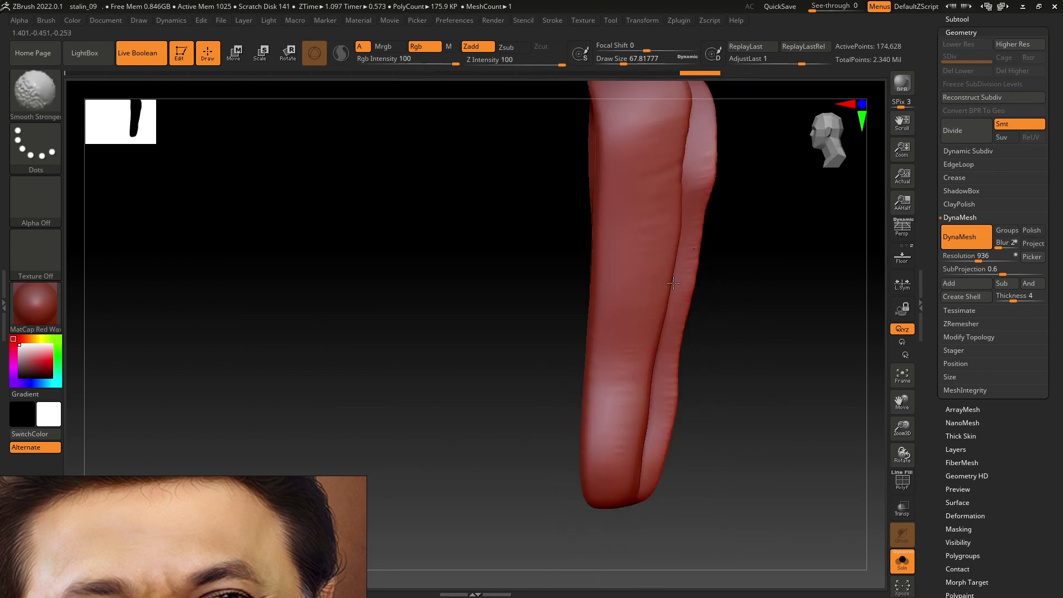
left_click_drag(710, 294, 655, 300)
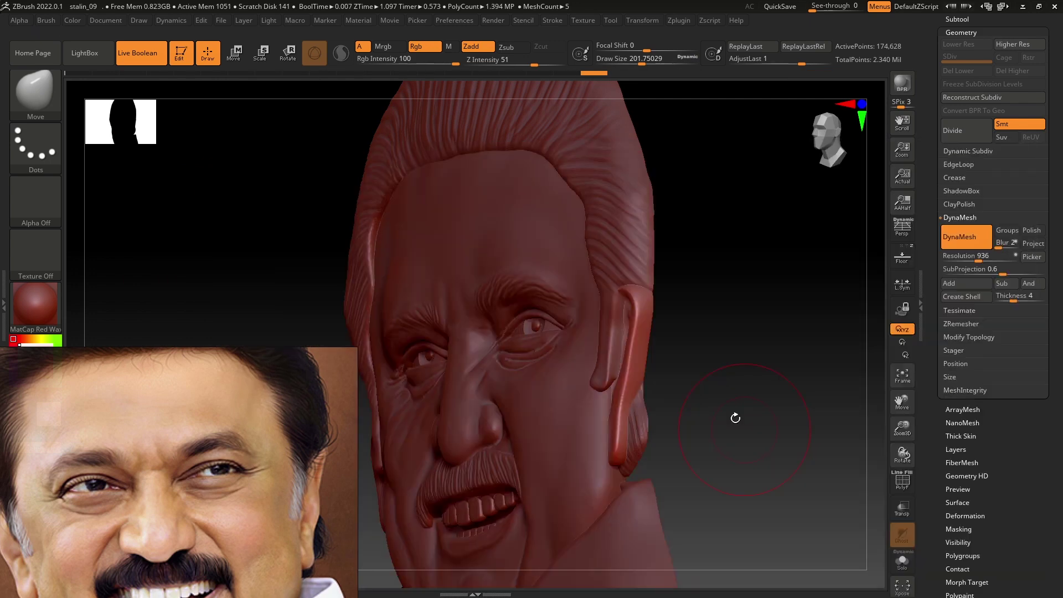
left_click(46, 20)
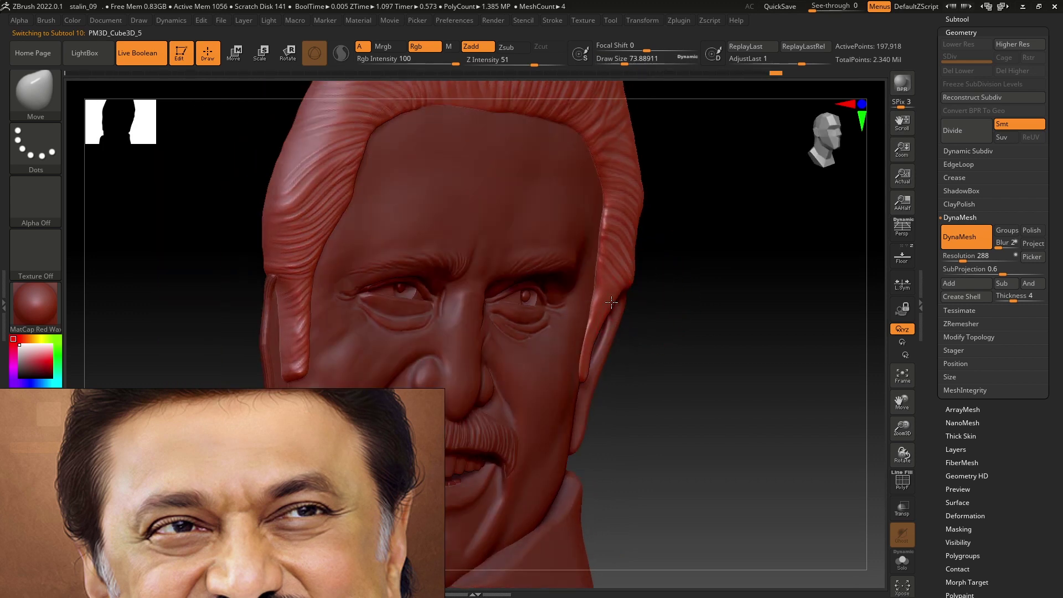
Step: Reshape the ear edge and smooth the jaw seam with a brush around 49
left_click_drag(592, 344, 581, 363)
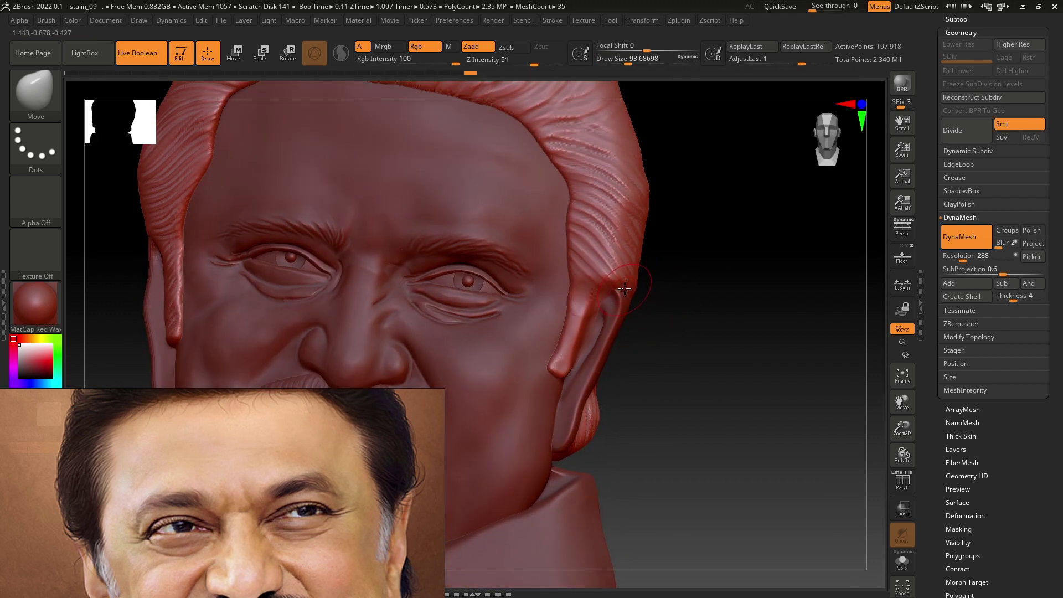
key("s")
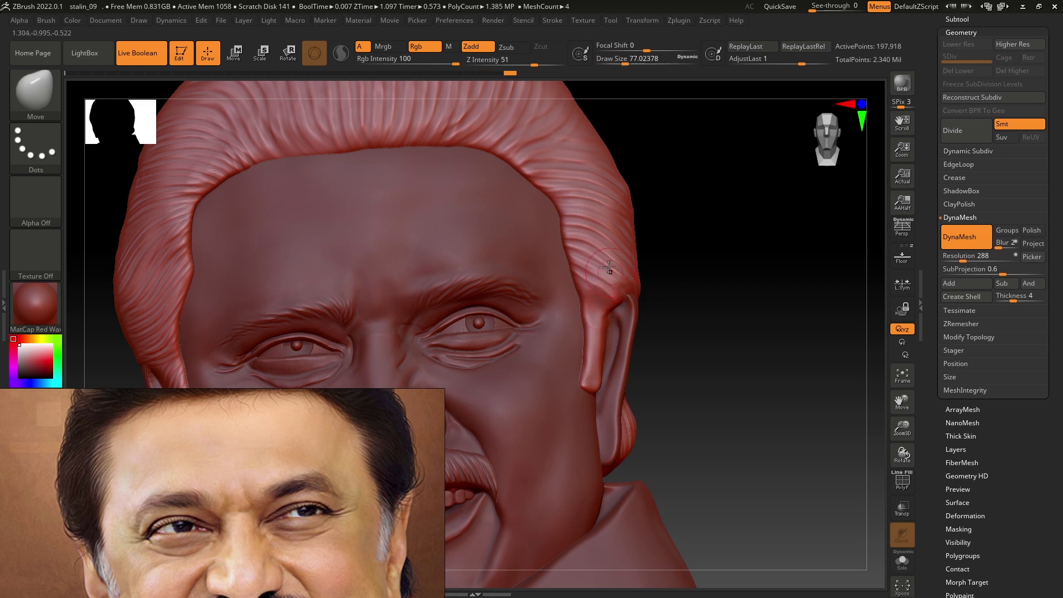
key("s")
left_click_drag(609, 268, 590, 253)
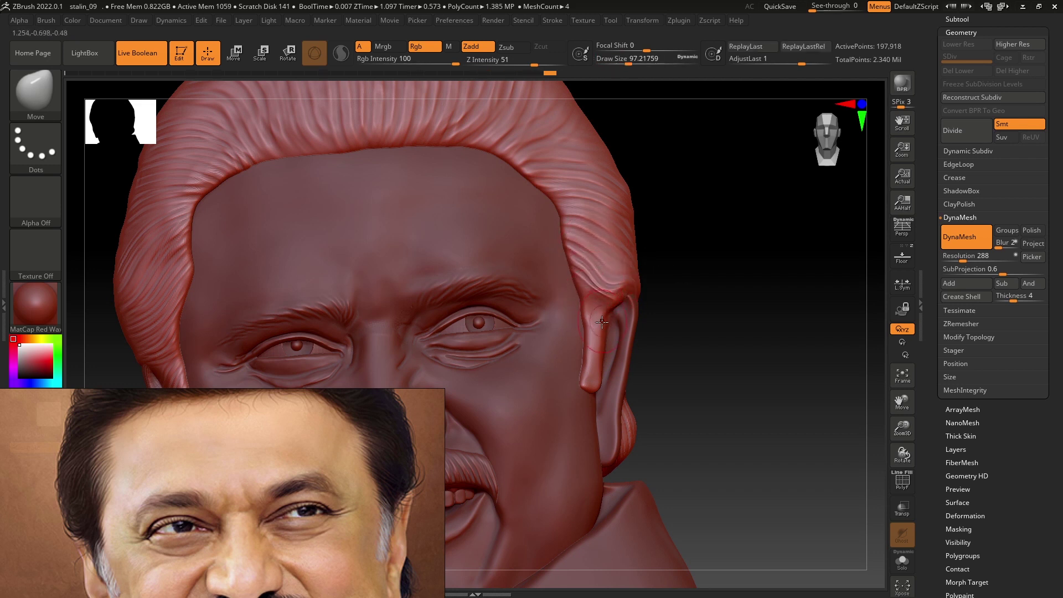
key("bracketleft")
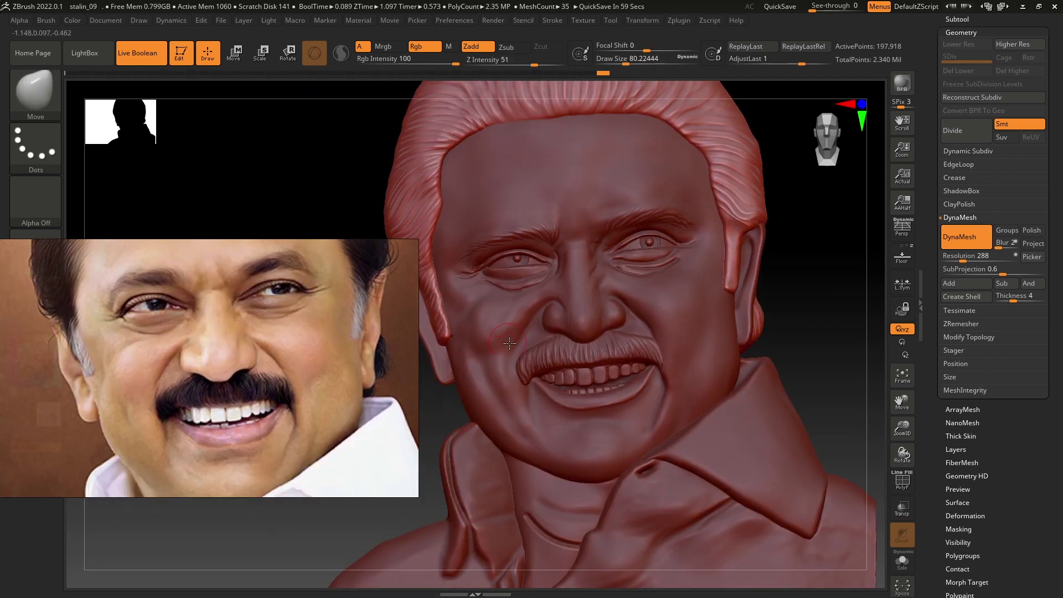
right_click_drag(546, 292, 574, 304)
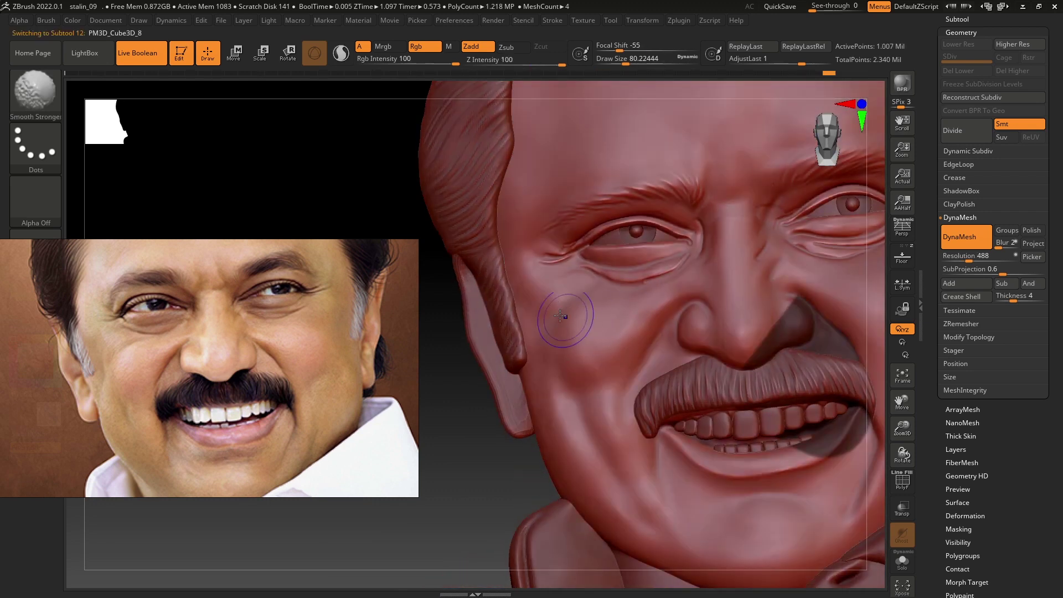
key("s")
left_click_drag(615, 285, 604, 285)
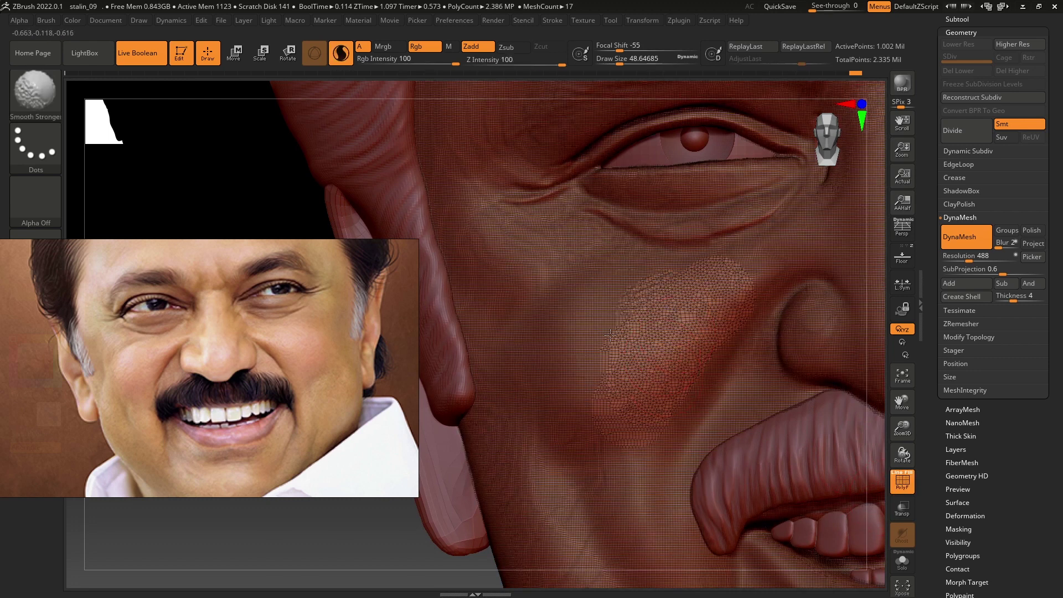
key("shift")
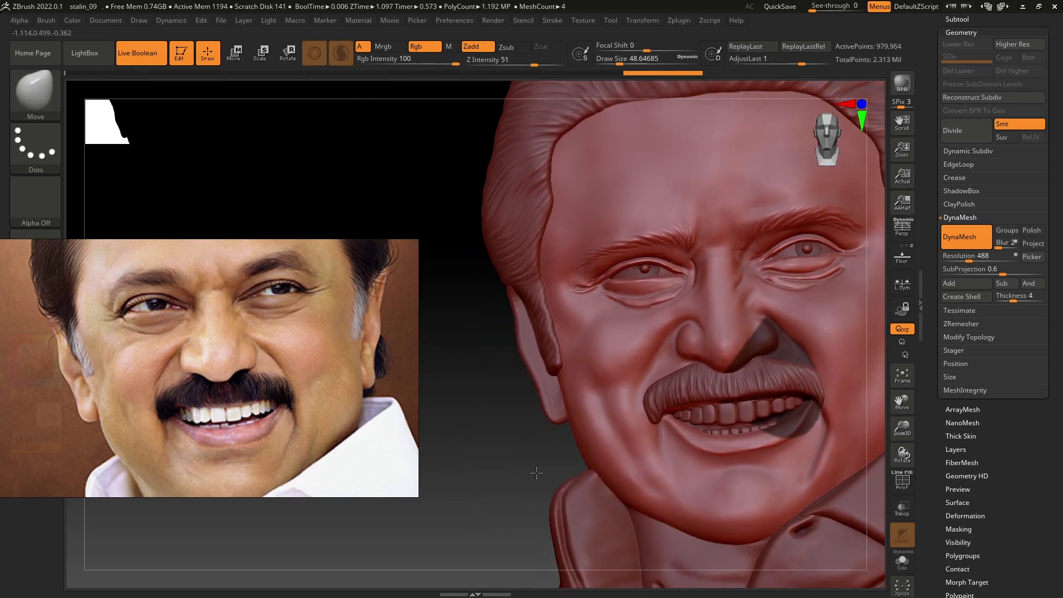
Step: Select the Clay brush and zoom the view onto the face
key("b")
key("c")
key("l")
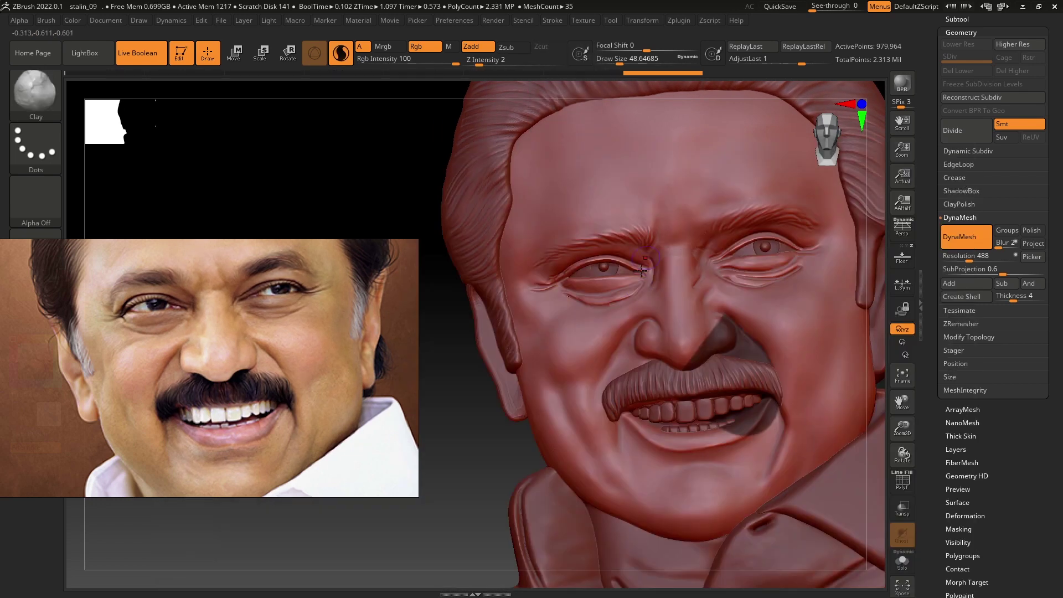
left_click_drag(491, 423, 554, 286)
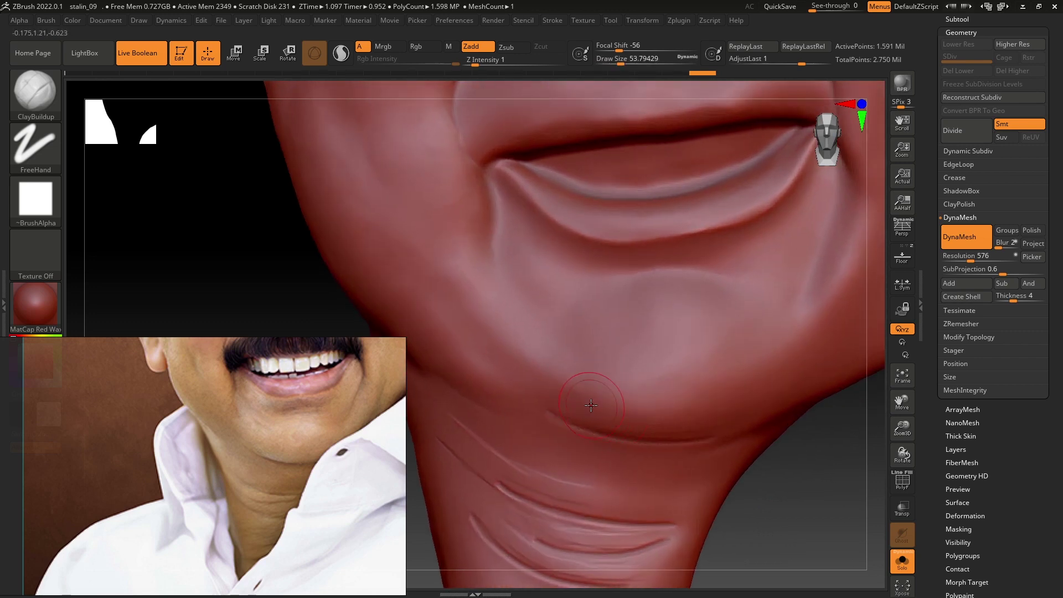
Step: Smooth the neck creases below the chin and add a thin extra crease, brush about 30
left_click_drag(655, 416, 709, 411, "shift")
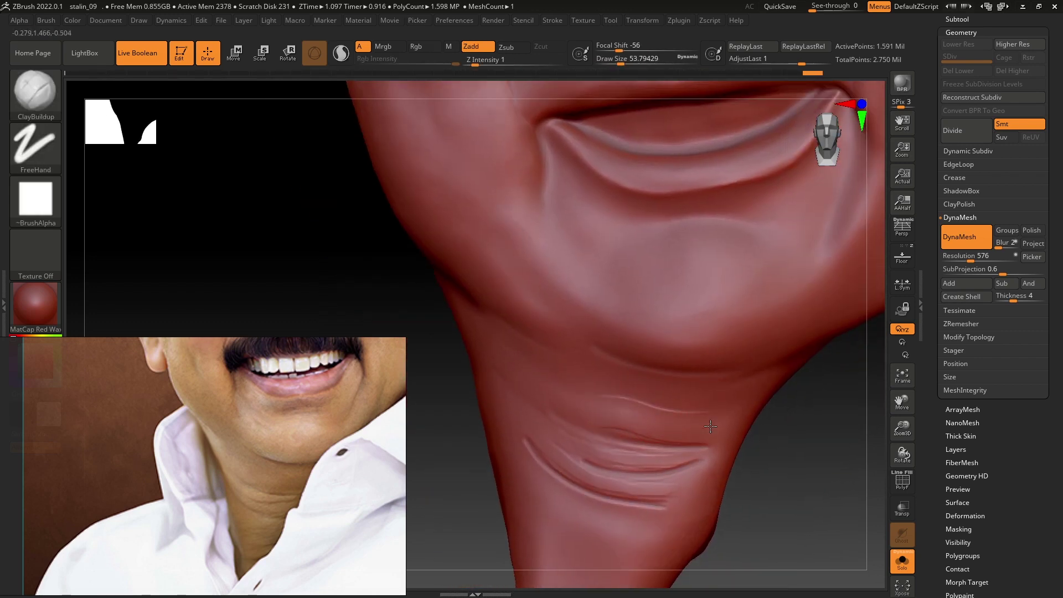
left_click_drag(714, 429, 598, 398, "shift")
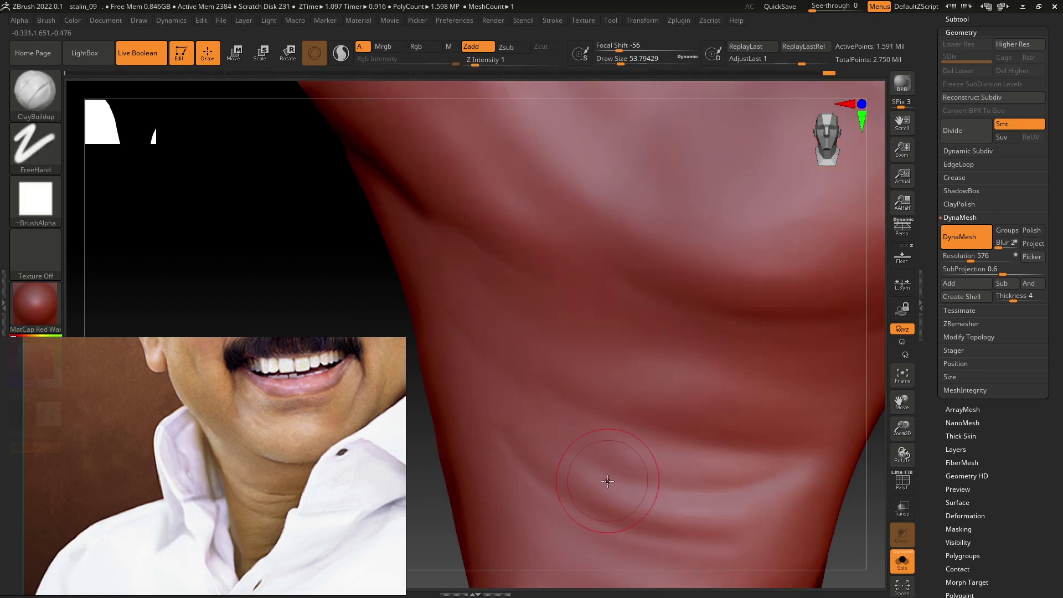
mouse_move(606, 482)
left_mouse_down()
mouse_move(724, 525)
mouse_move(609, 518)
left_mouse_up()
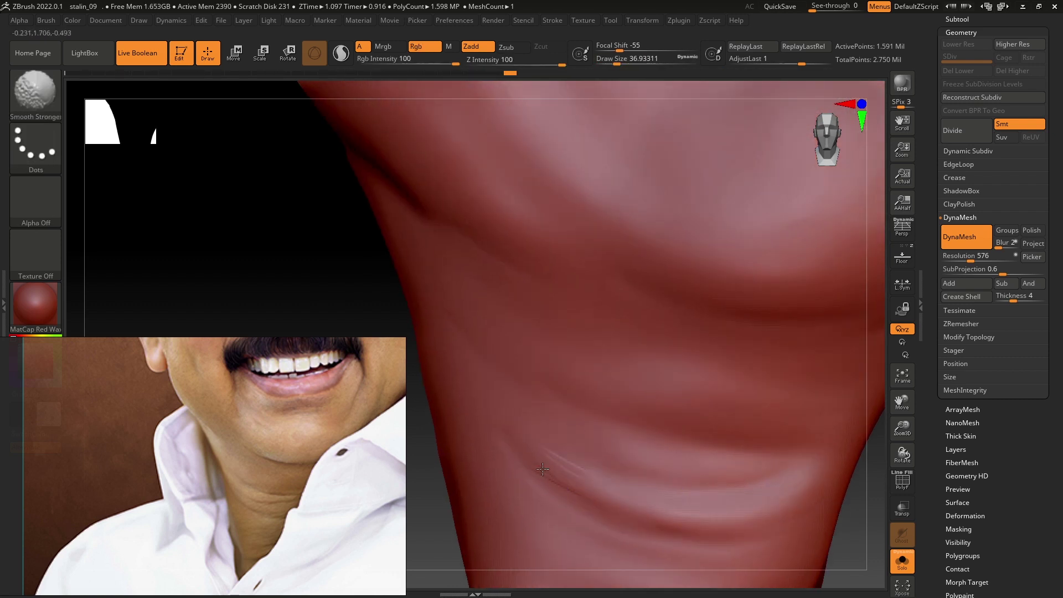
key("s")
left_click_drag(609, 438, 623, 438)
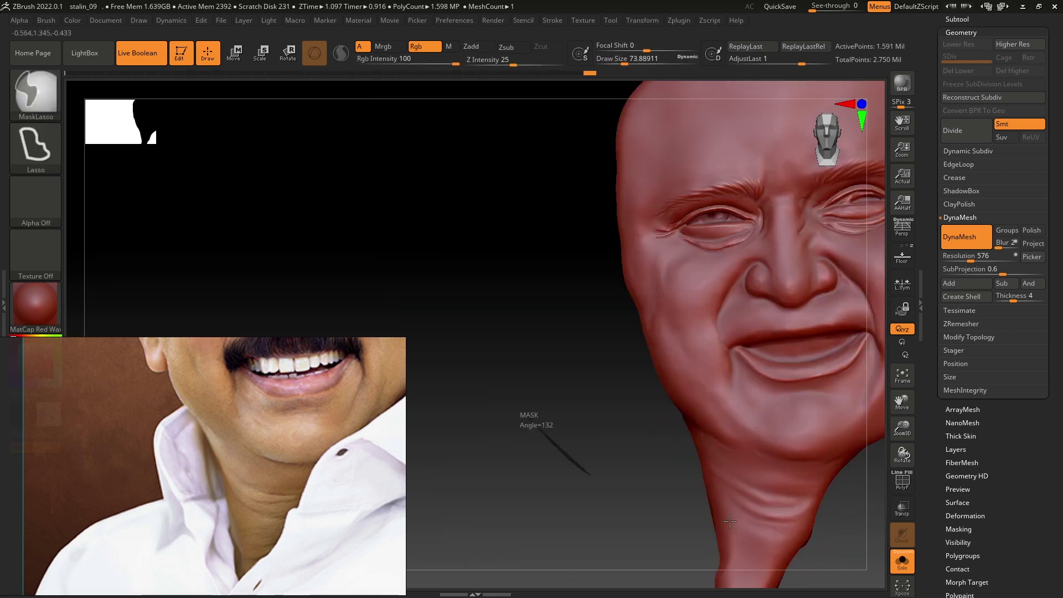
key("s")
left_click_drag(582, 368, 575, 367)
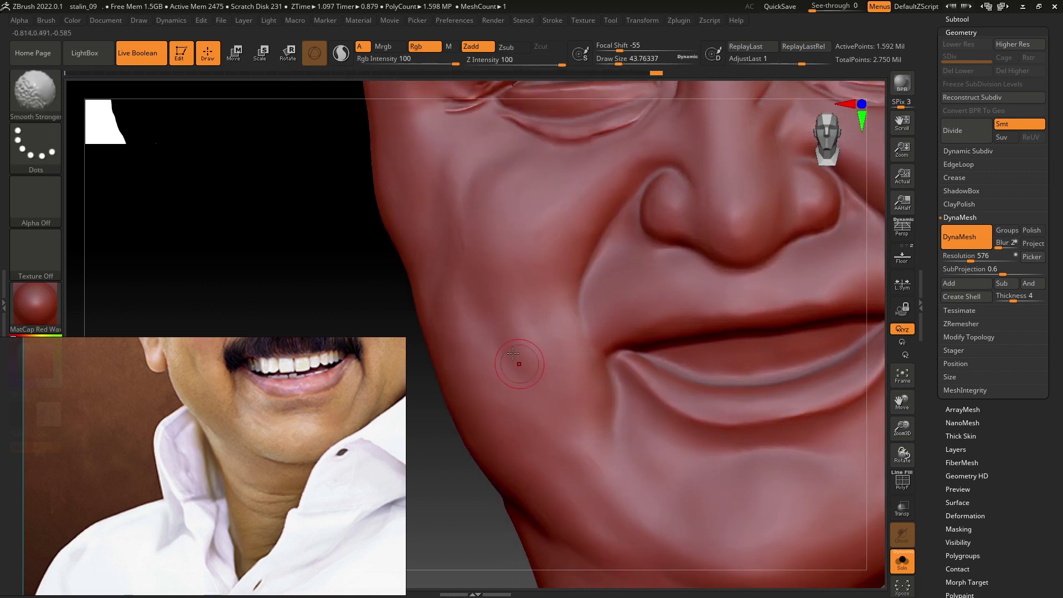
right_click_drag(508, 309, 721, 284, "alt")
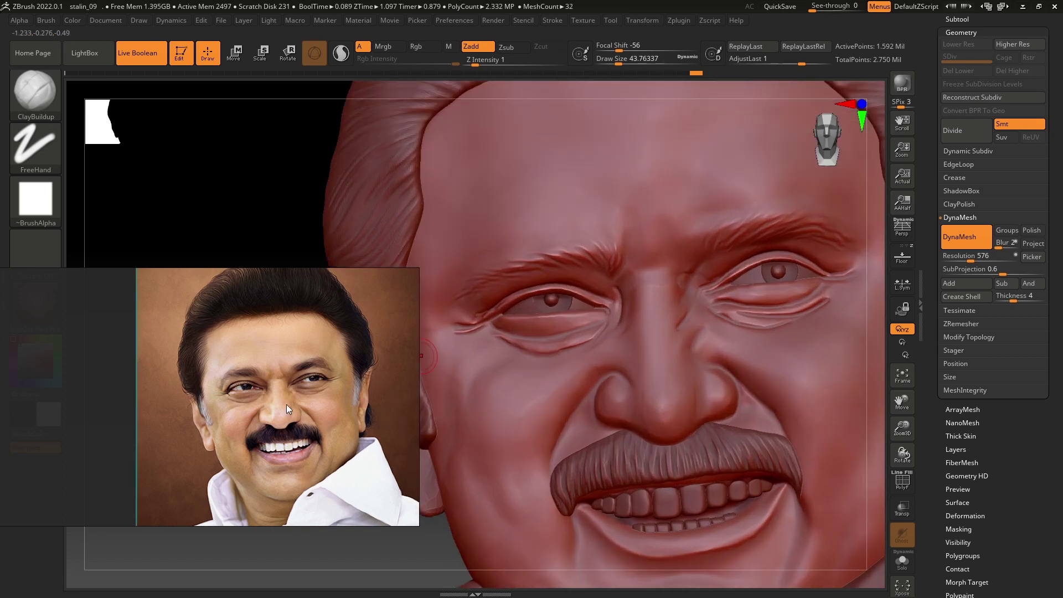
Step: Carve eye-corner wrinkles and the nasolabial fold at brush size 17, smoothing the edges
scroll(287, 404, "up", 5)
left_click_drag(267, 417, 292, 412)
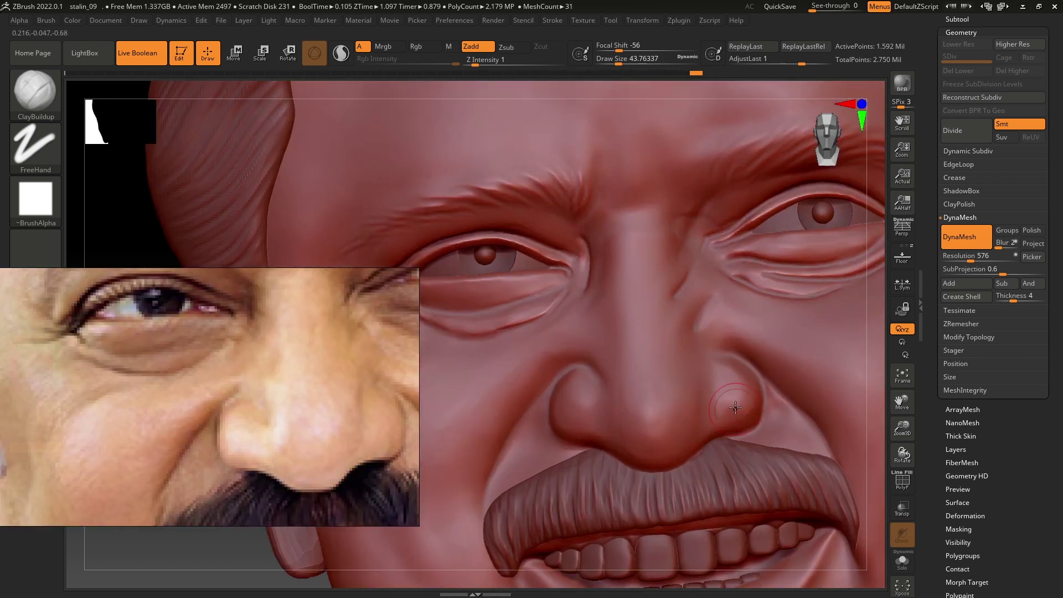
key("shift")
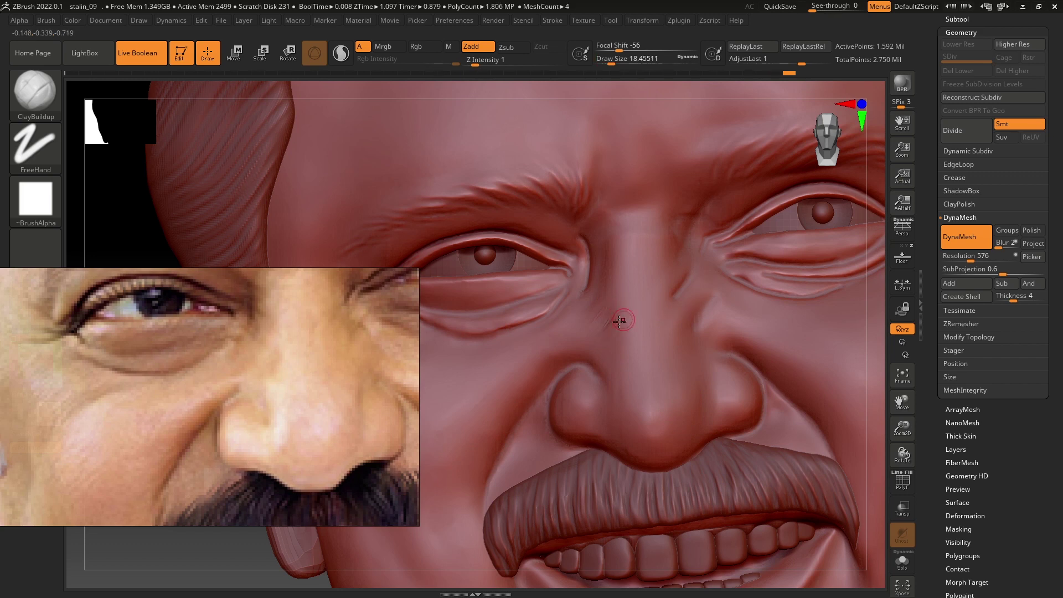
key("shift")
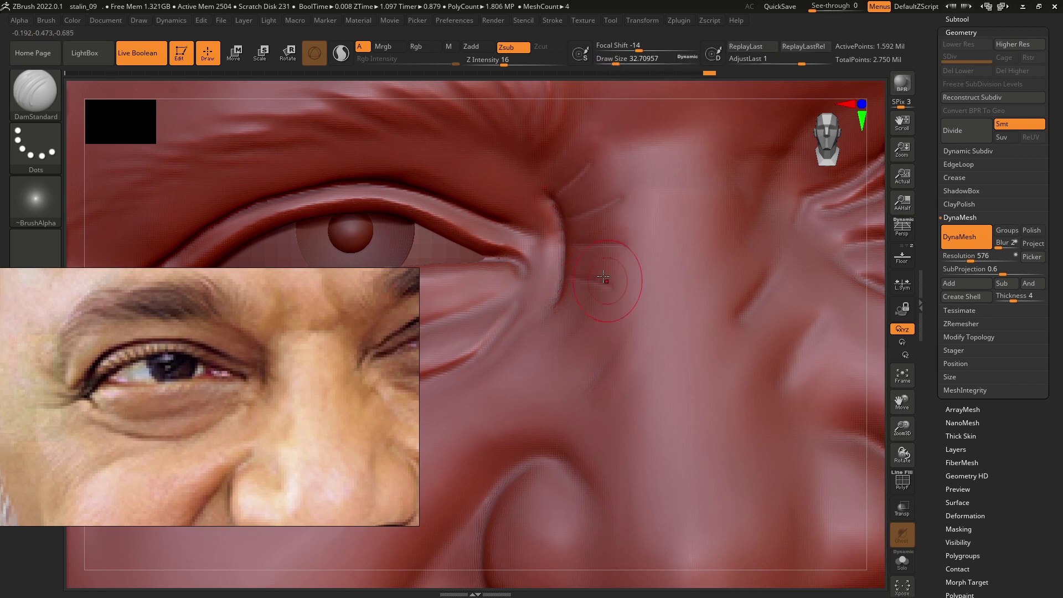
key("s")
left_click_drag(565, 256, 551, 256)
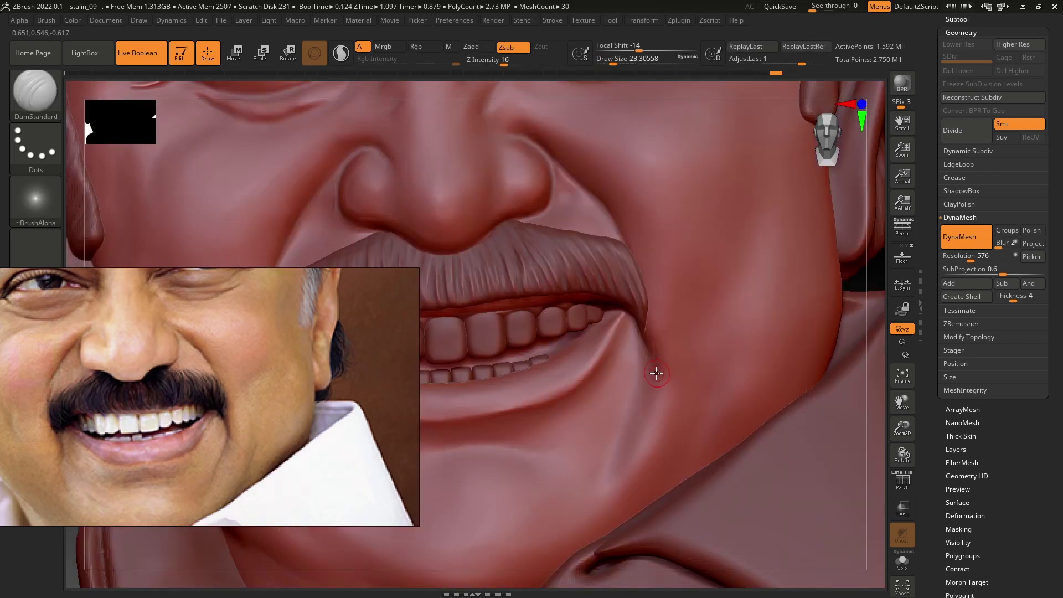
key("b")
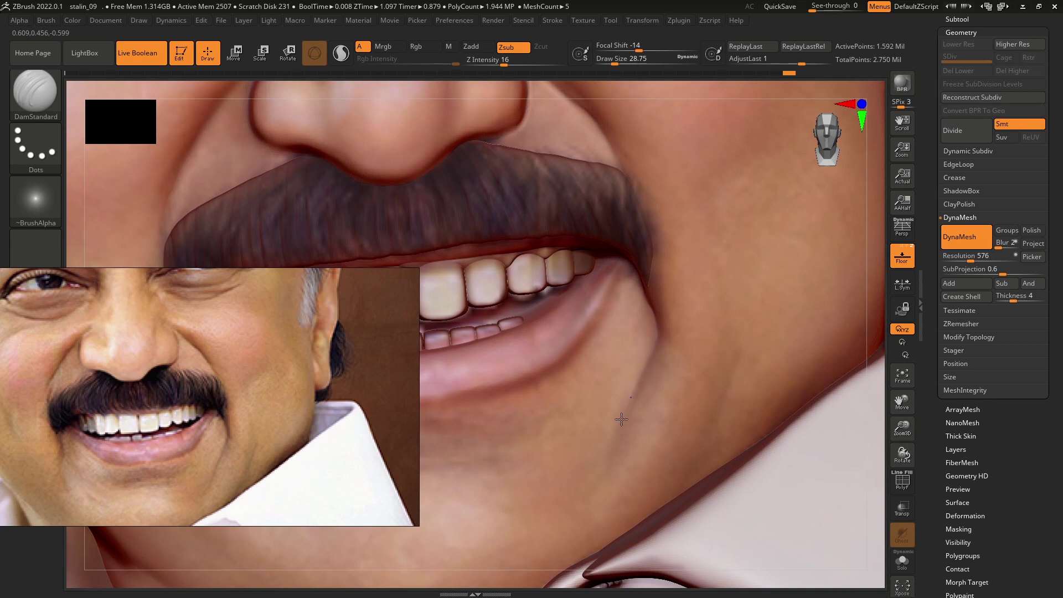
key("shift")
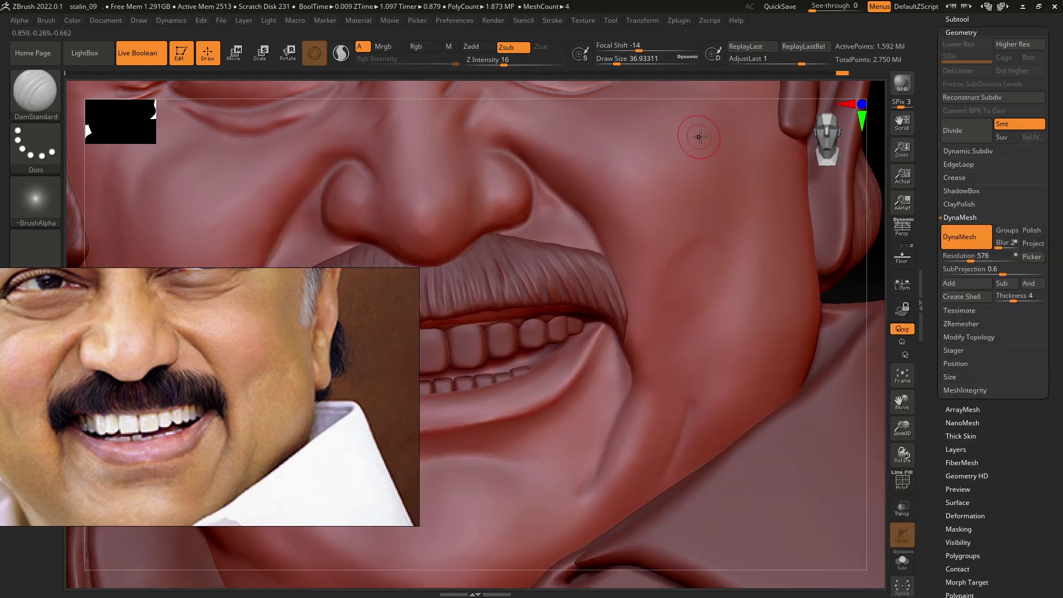
Step: Add volume to the cheek beside the smile with the Clay brush and smooth it
key("b")
key("c")
key("l")
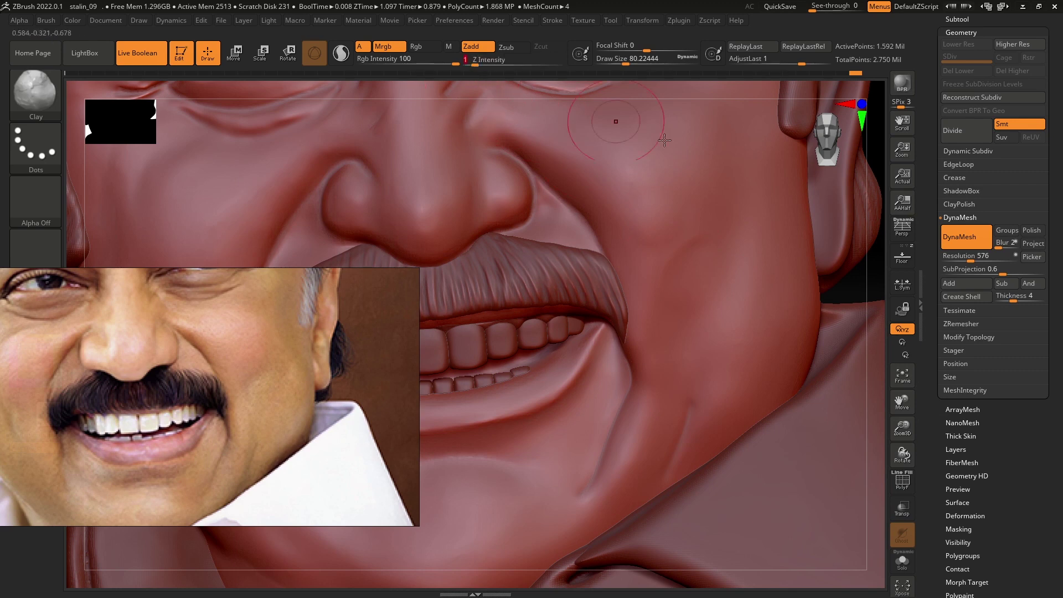
key("s")
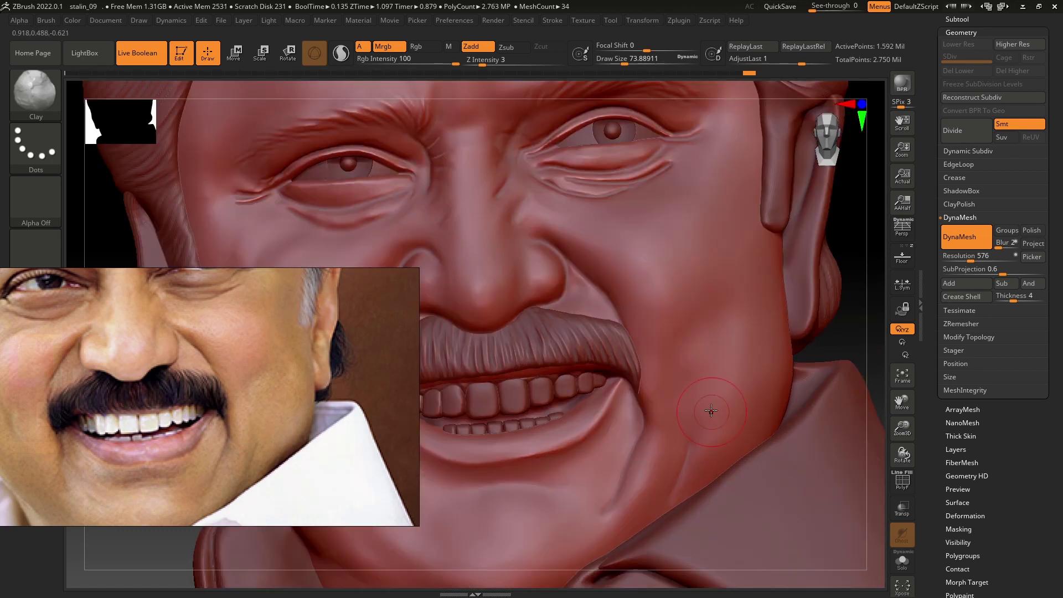
key("s")
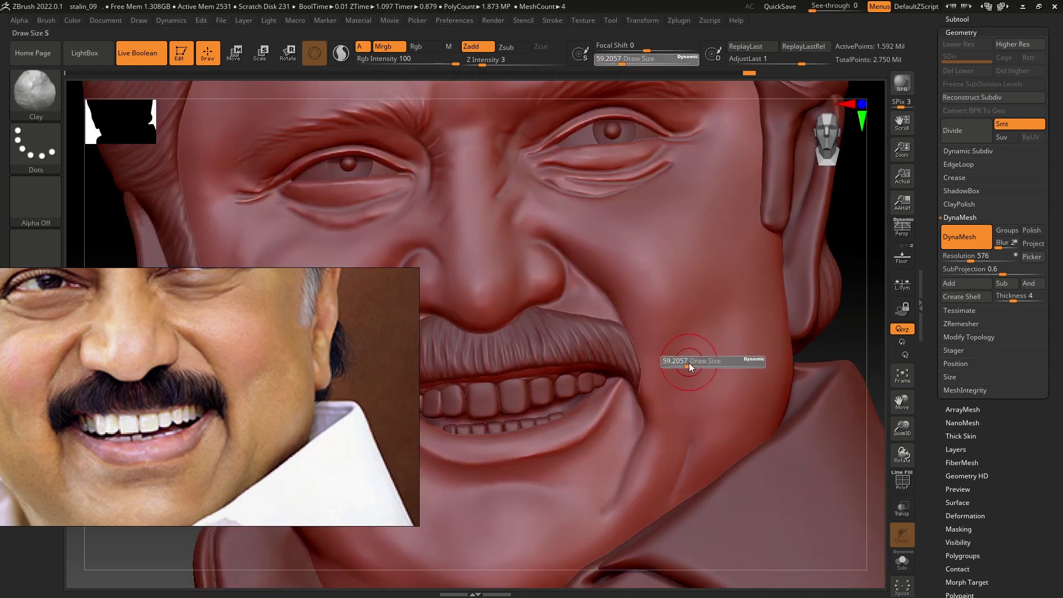
key("shift")
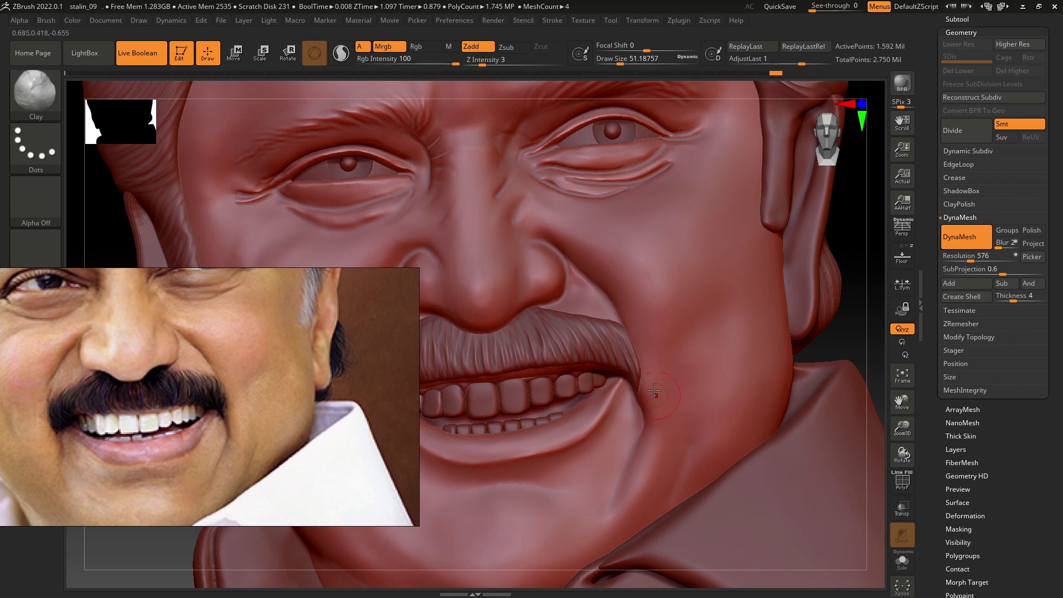
Step: Switch to ClayBuildup and smooth away the stray crease on the cheek
key("b")
key("c")
key("b")
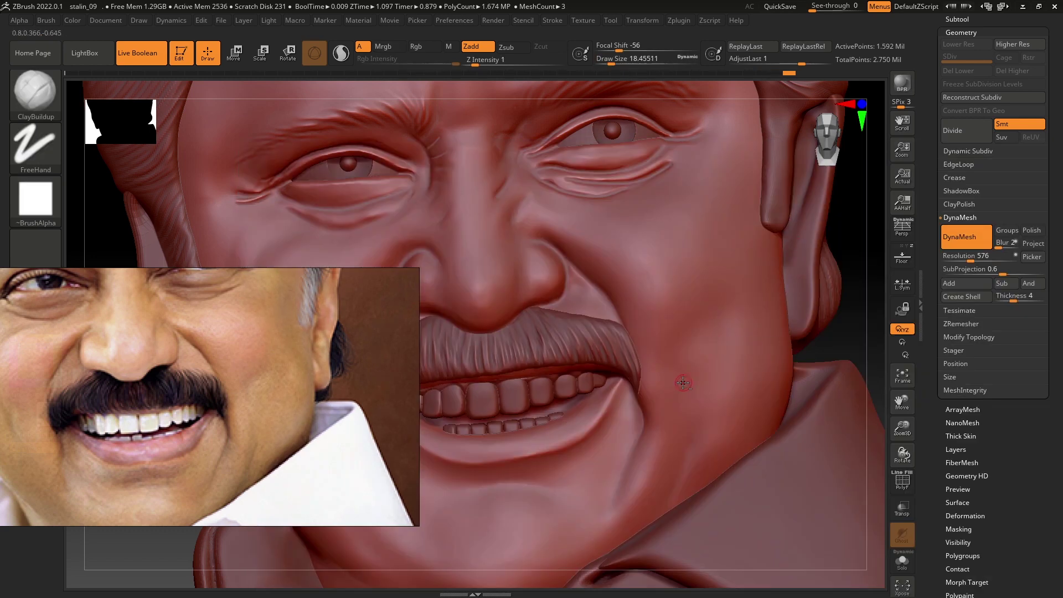
left_click_drag(678, 493, 694, 439, "shift")
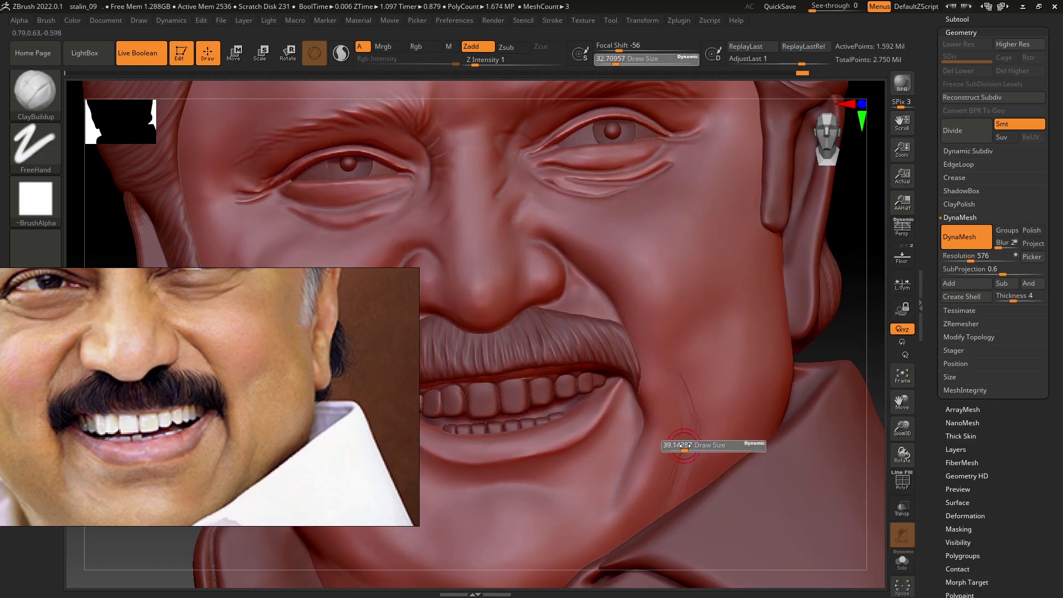
scroll(660, 387, "down", 5)
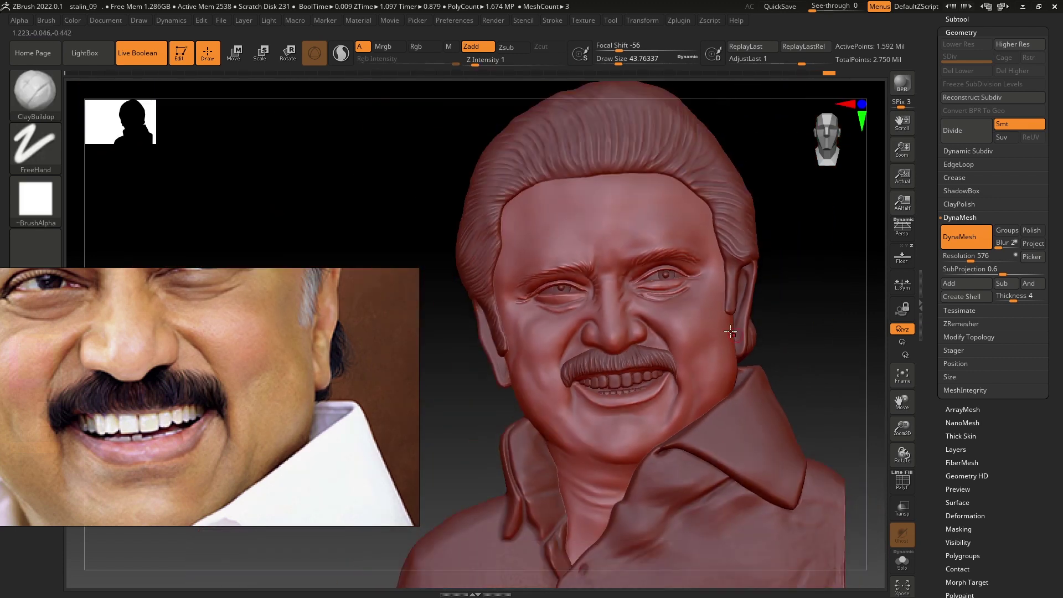
scroll(288, 399, "down", 2)
scroll(257, 396, "up", 4)
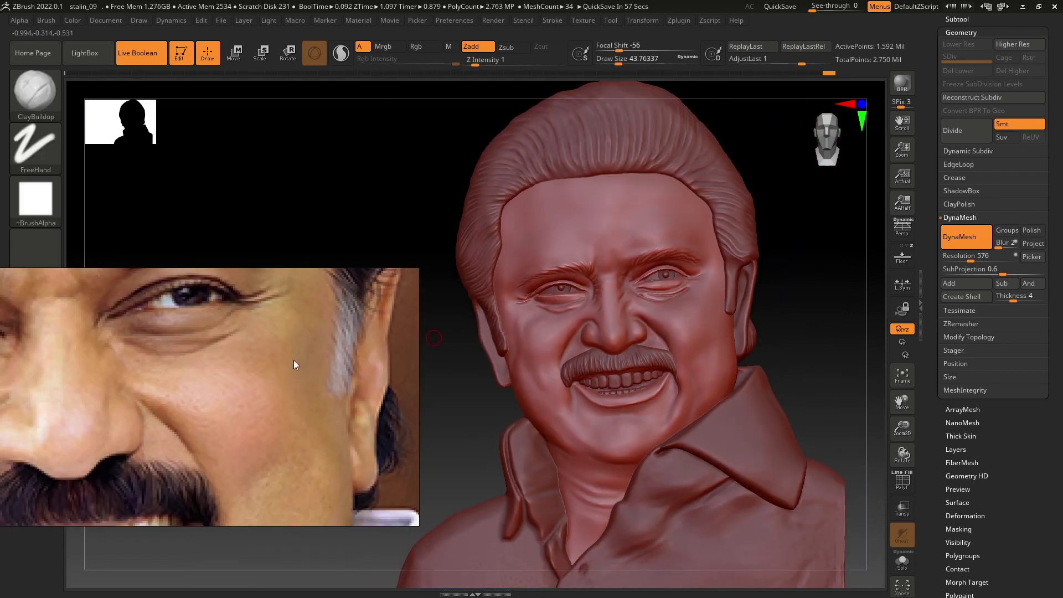
scroll(703, 316, "up", 3)
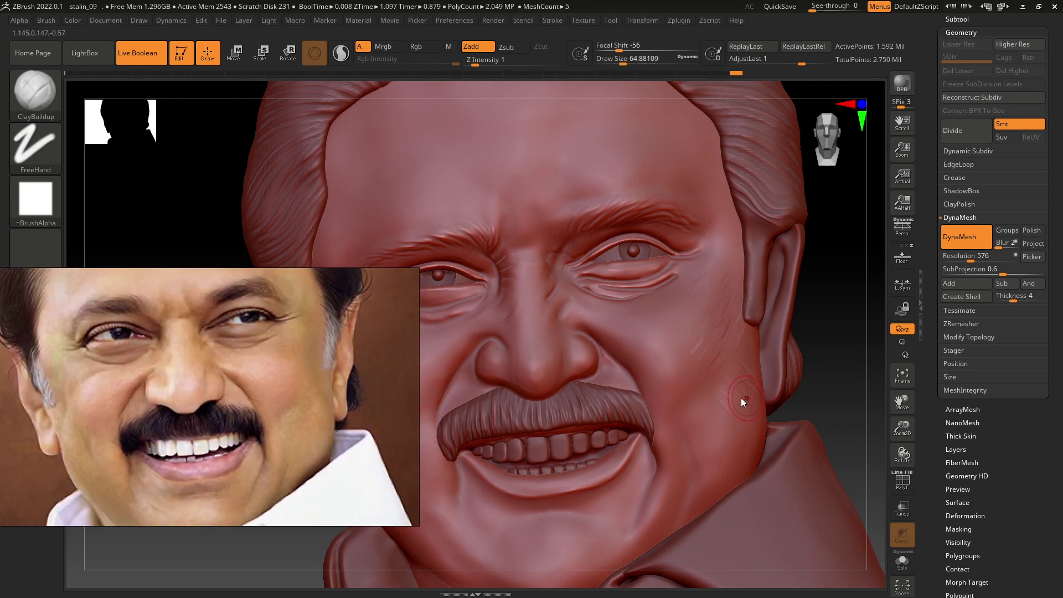
key("shift")
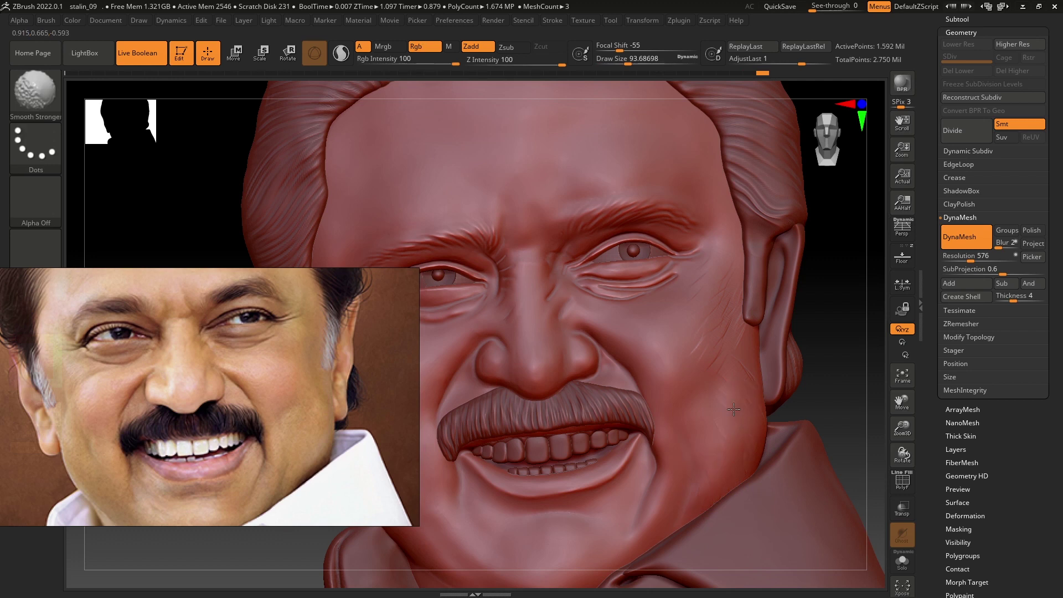
Step: Zoom onto the brow between the eyes and Shift-smooth it with Smooth Stronger
scroll(759, 371, "down", 3)
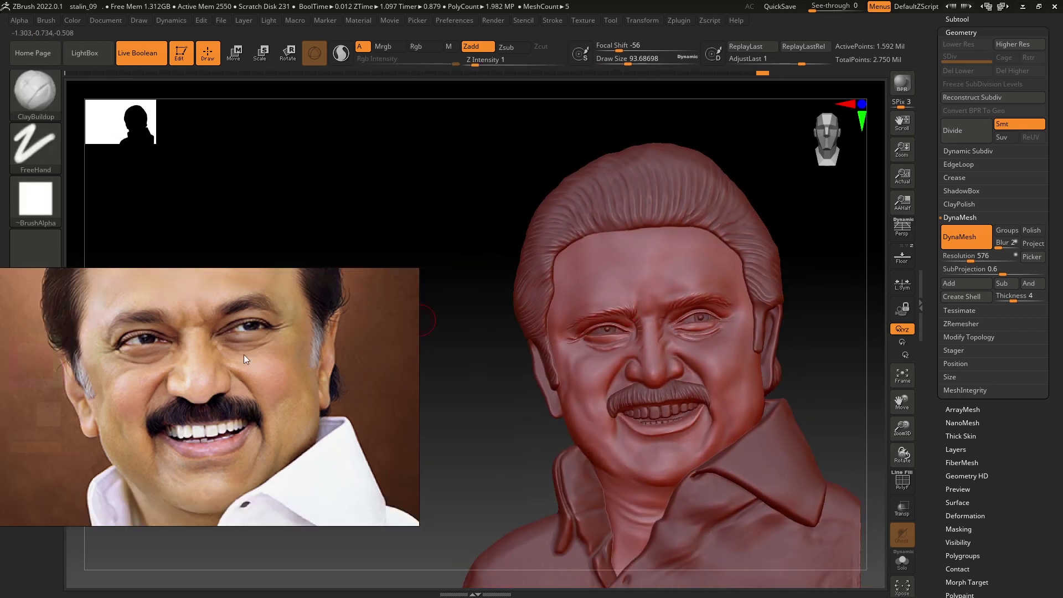
scroll(644, 350, "up", 5)
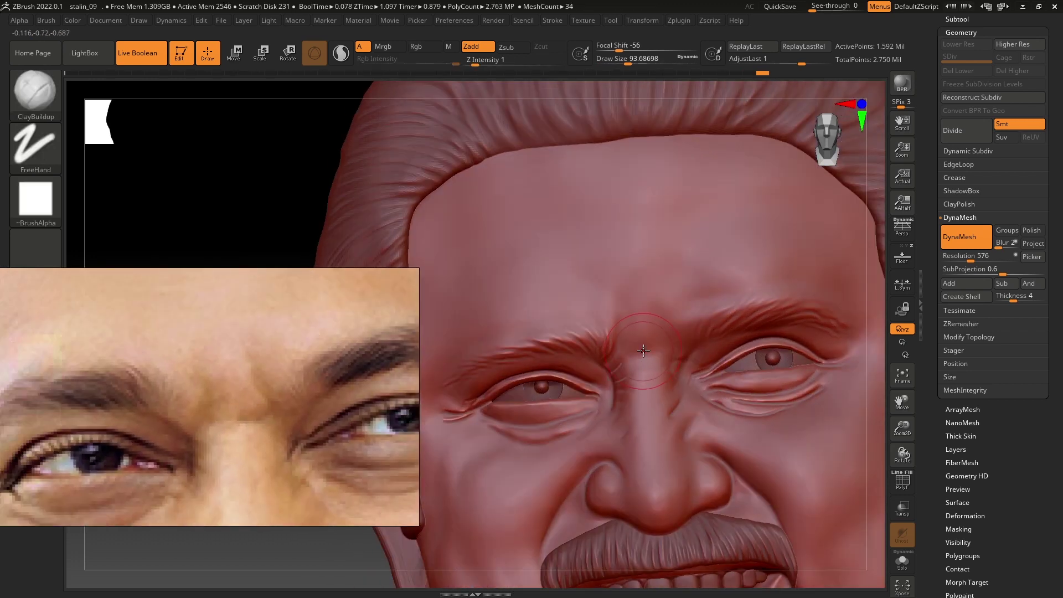
scroll(679, 380, "up", 3)
key("shift")
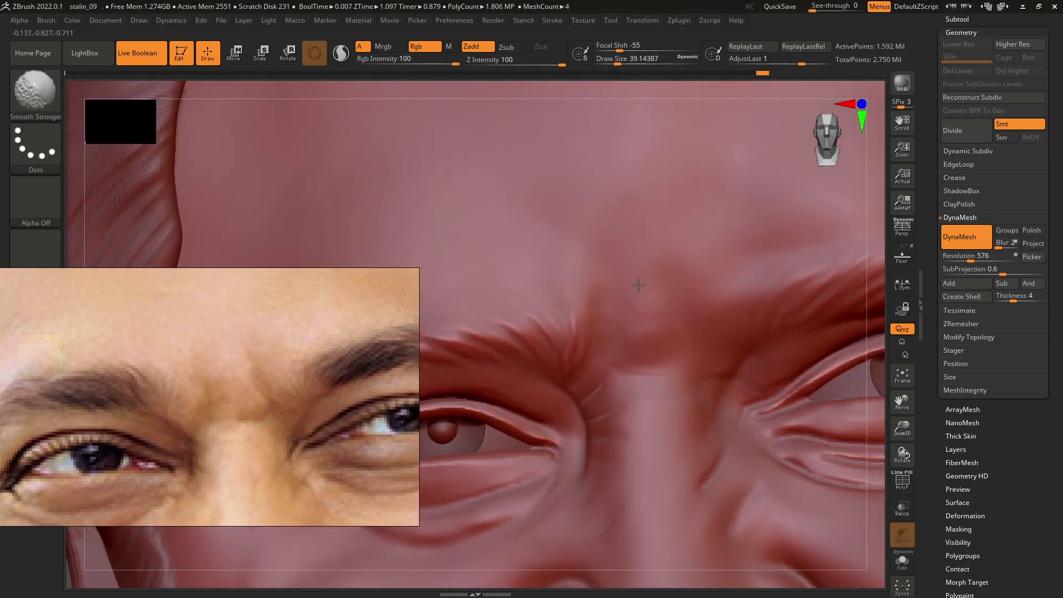